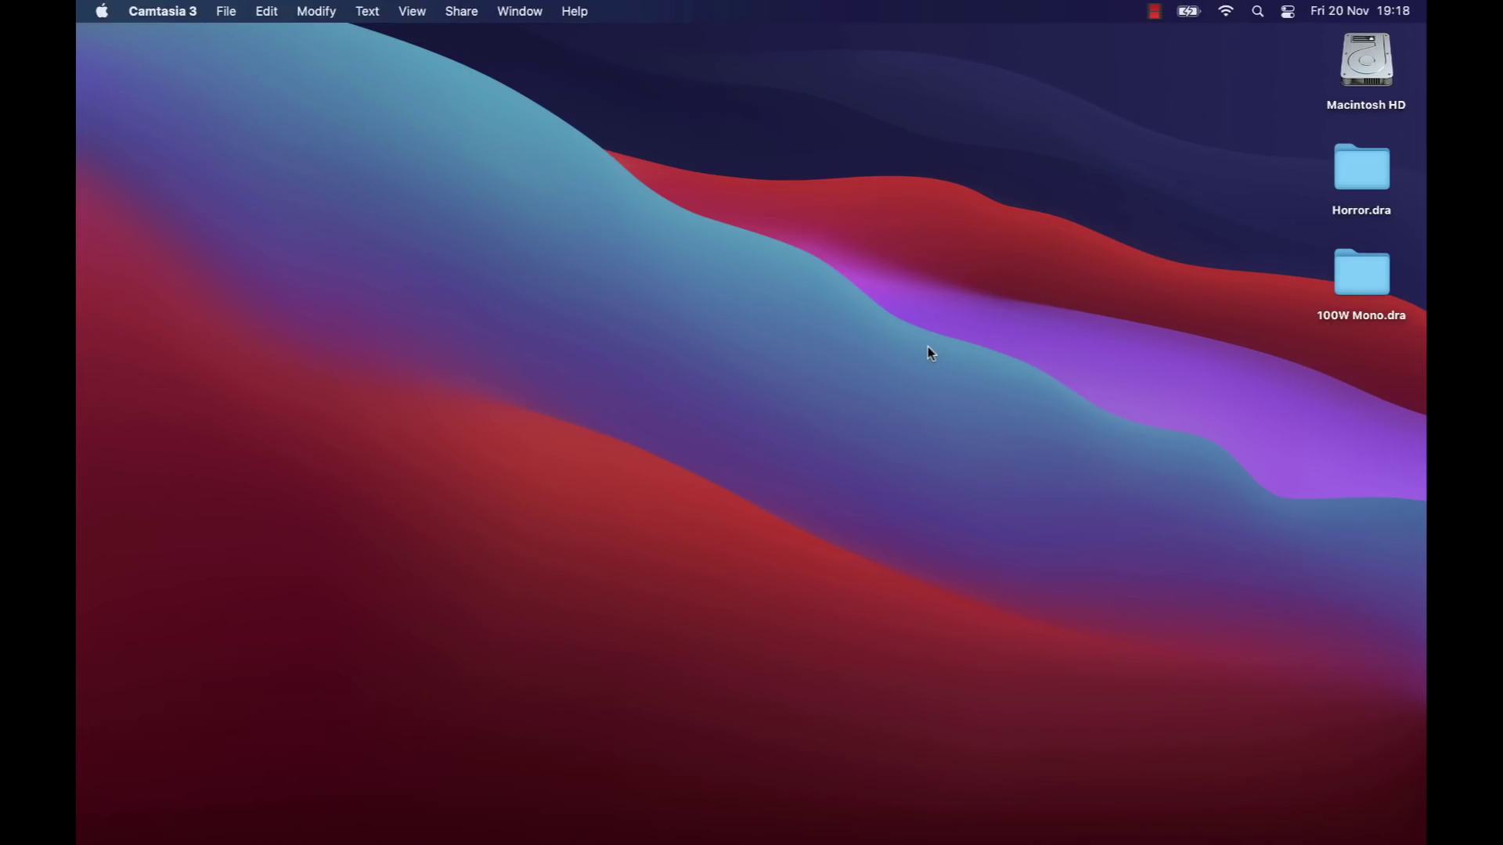
# Step: Launch DaVinci Resolve and open the untitled project
pyautogui.moveTo(705, 822)
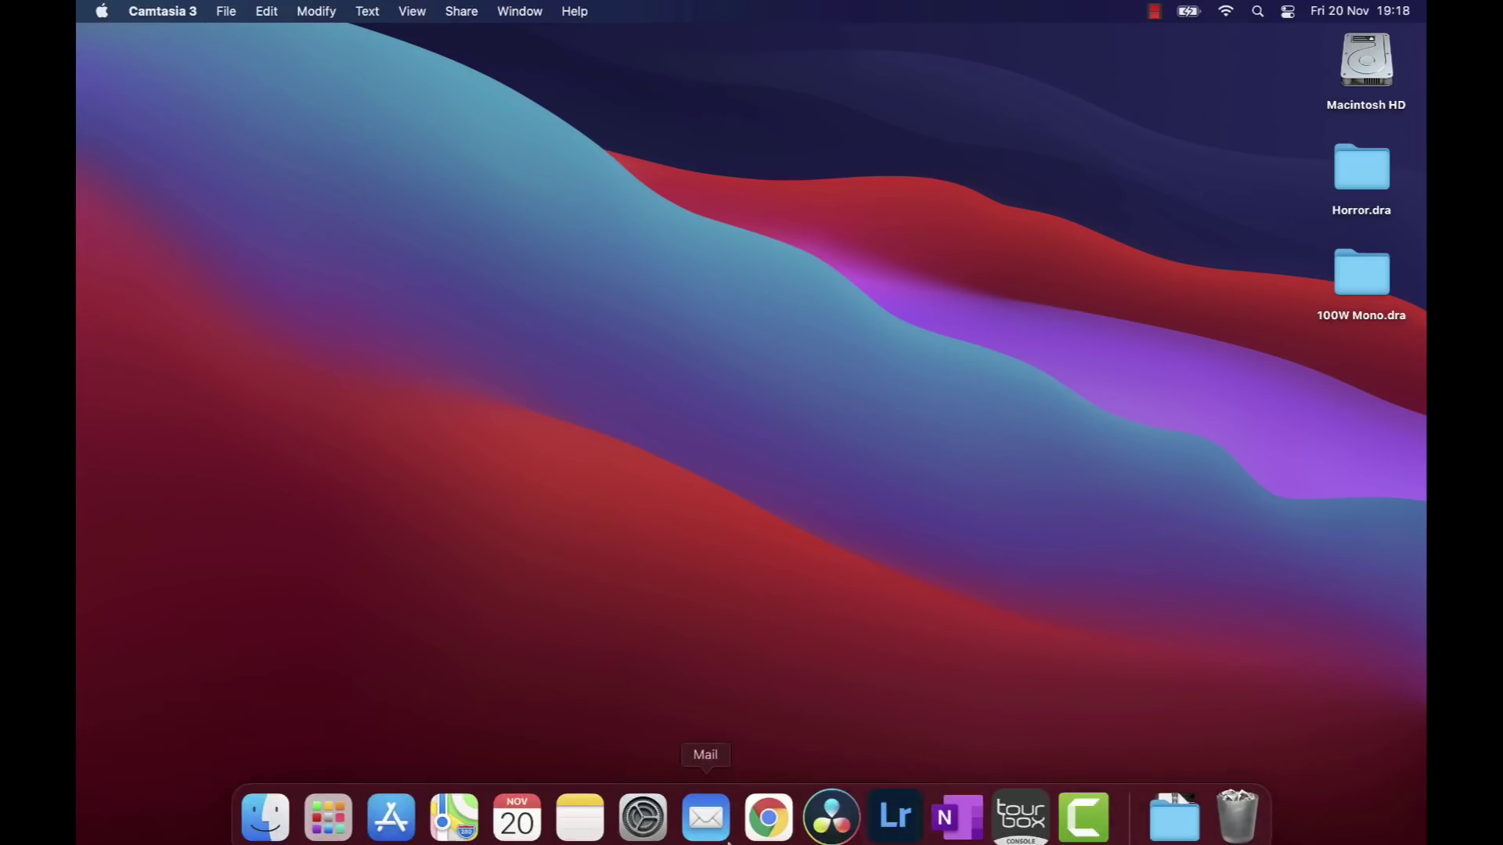
pyautogui.click(835, 800)
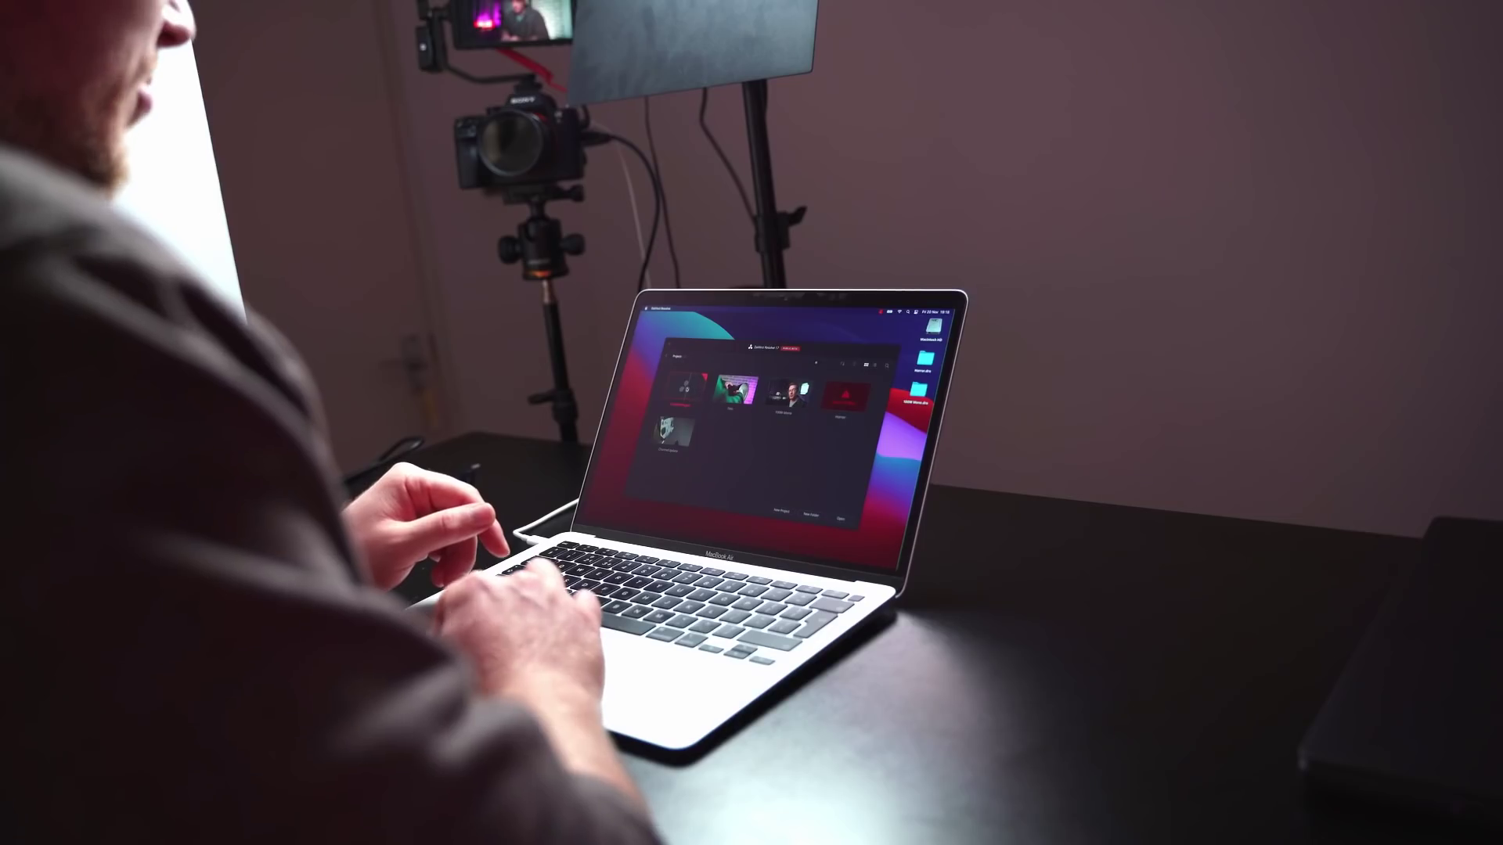
pyautogui.doubleClick(442, 316)
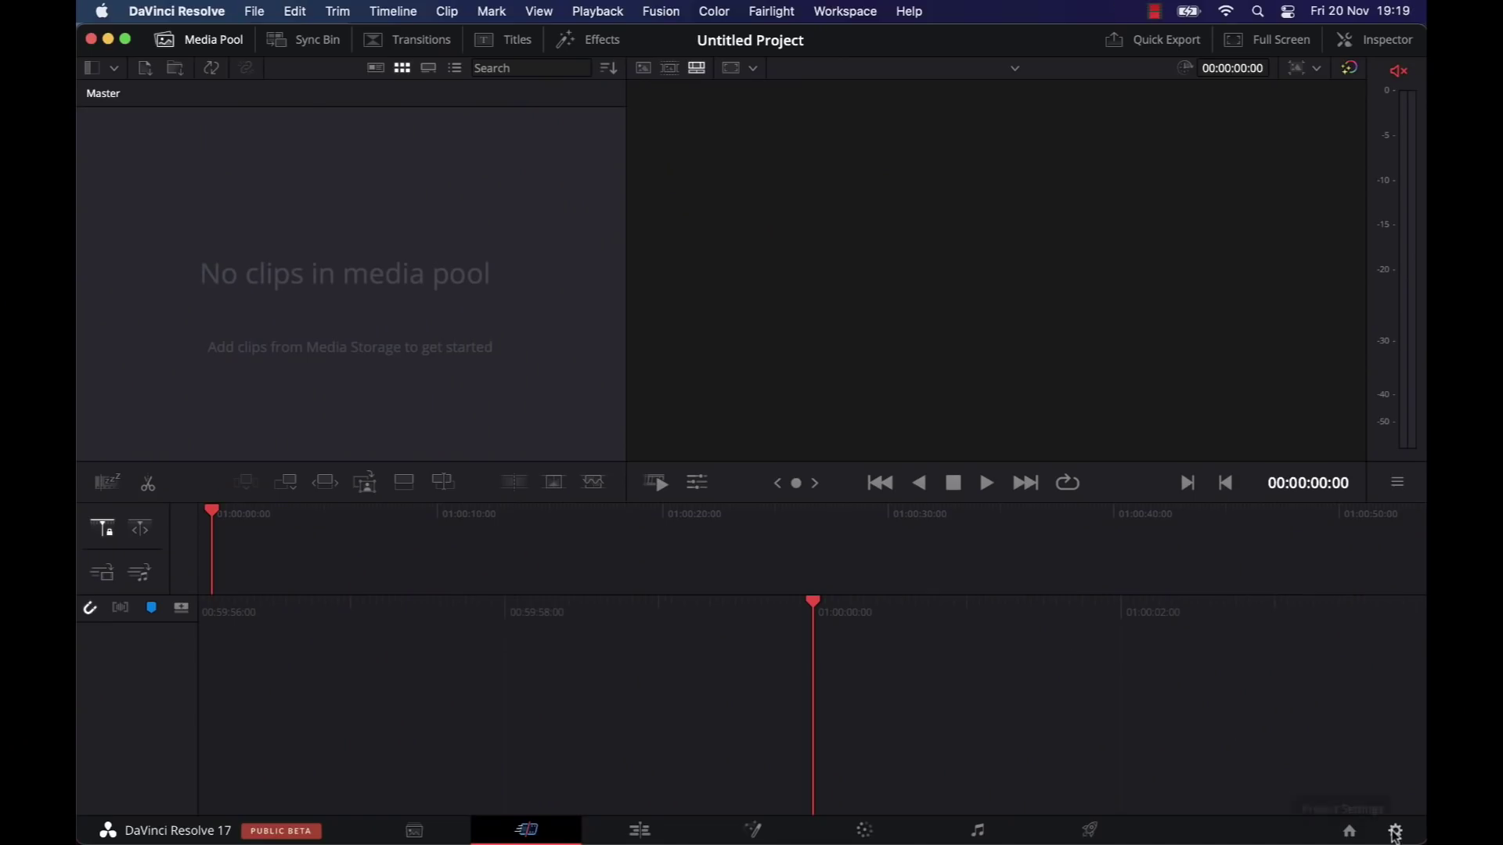
# Step: In the project settings, set the timeline resolution to 3840 x 2160 Ultra HD and both timeline and playback frame rates to 25, and save
pyautogui.click(1393, 831)
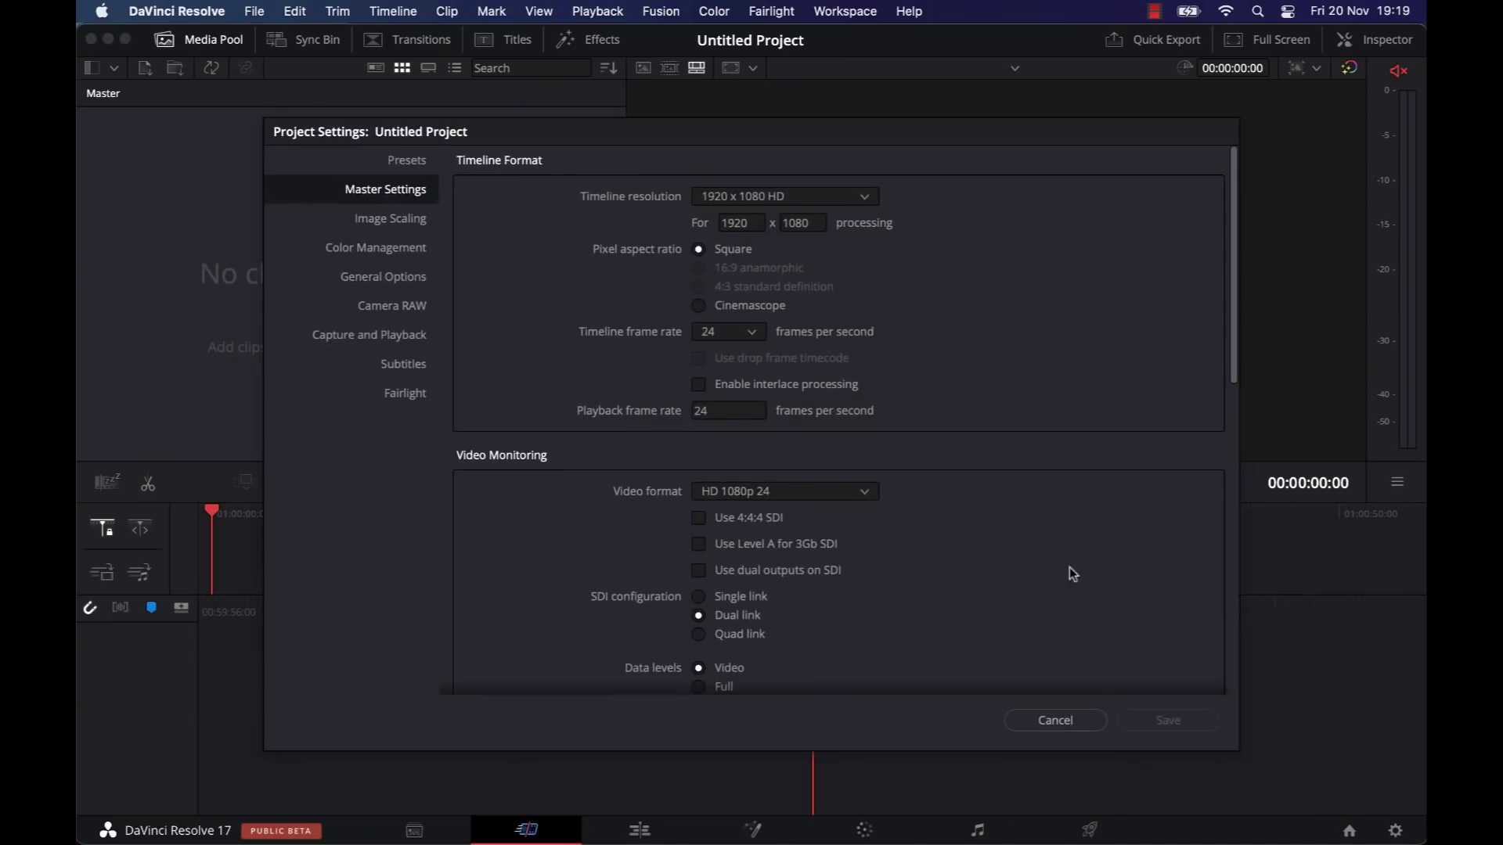
pyautogui.click(821, 204)
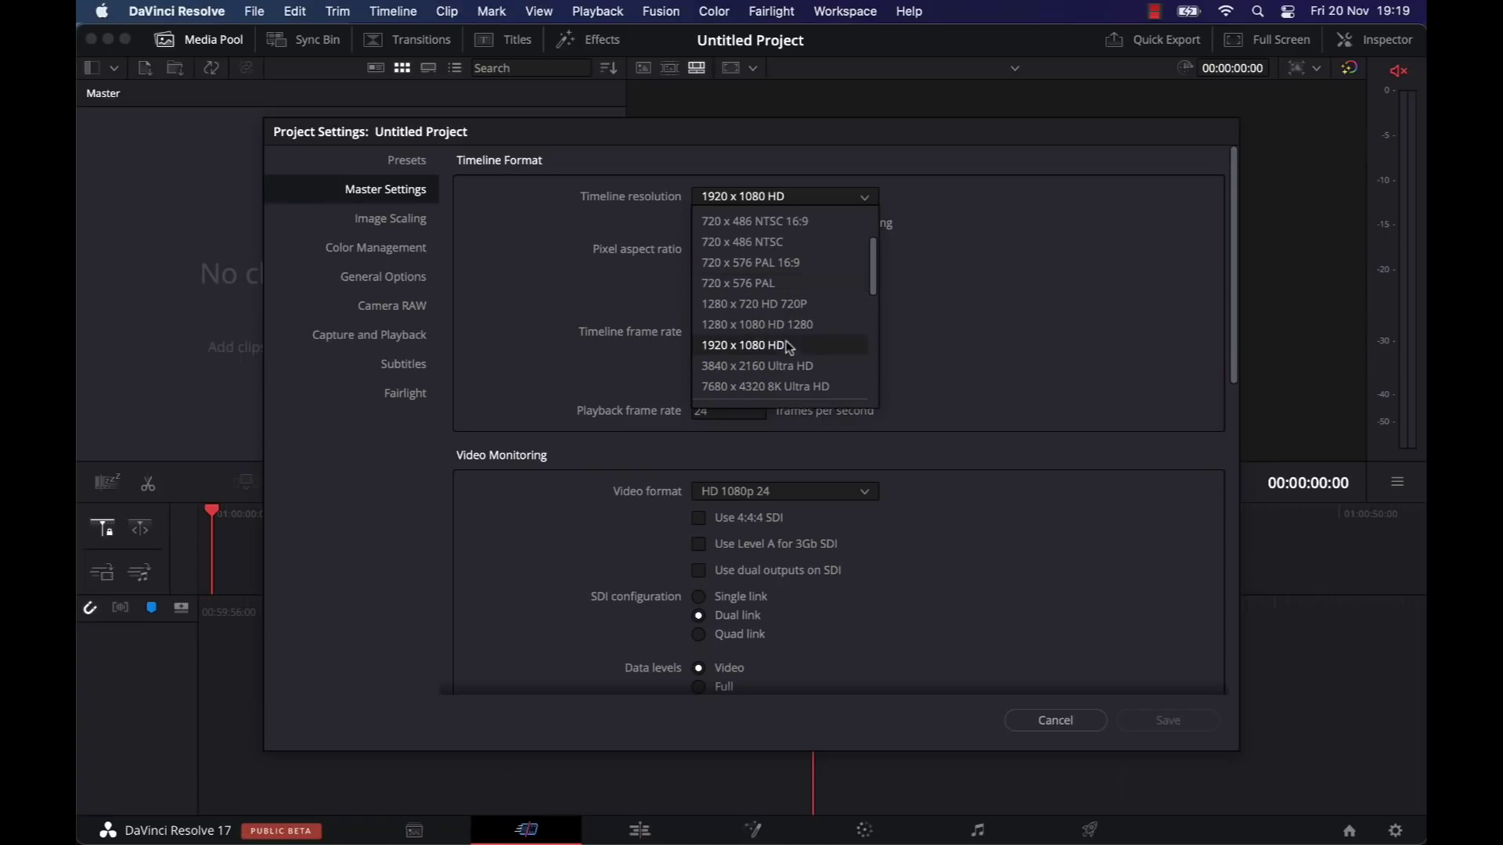
pyautogui.click(751, 365)
pyautogui.click(753, 331)
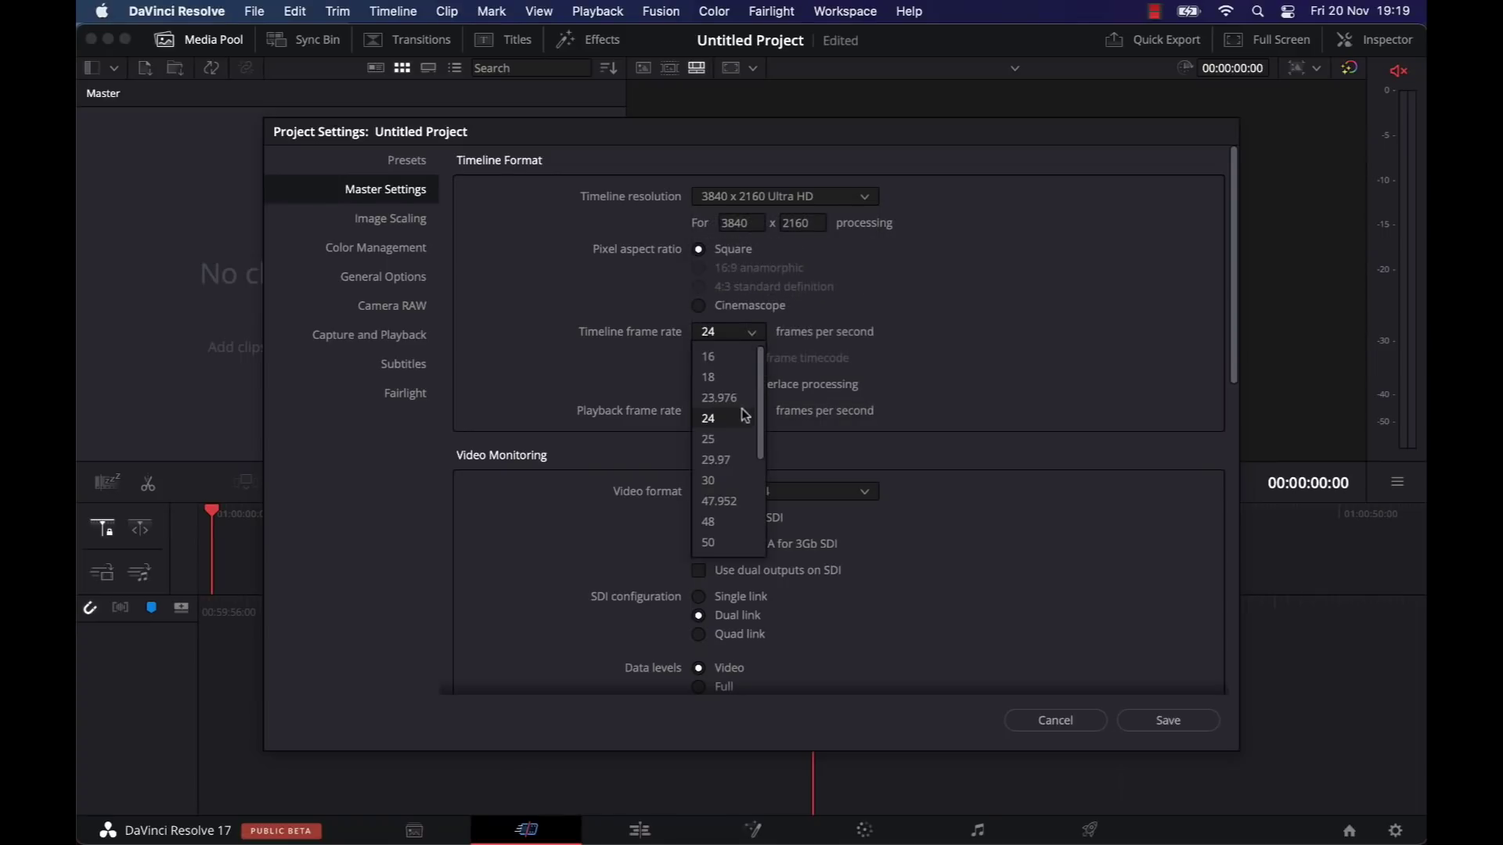
pyautogui.click(714, 438)
pyautogui.click(744, 416)
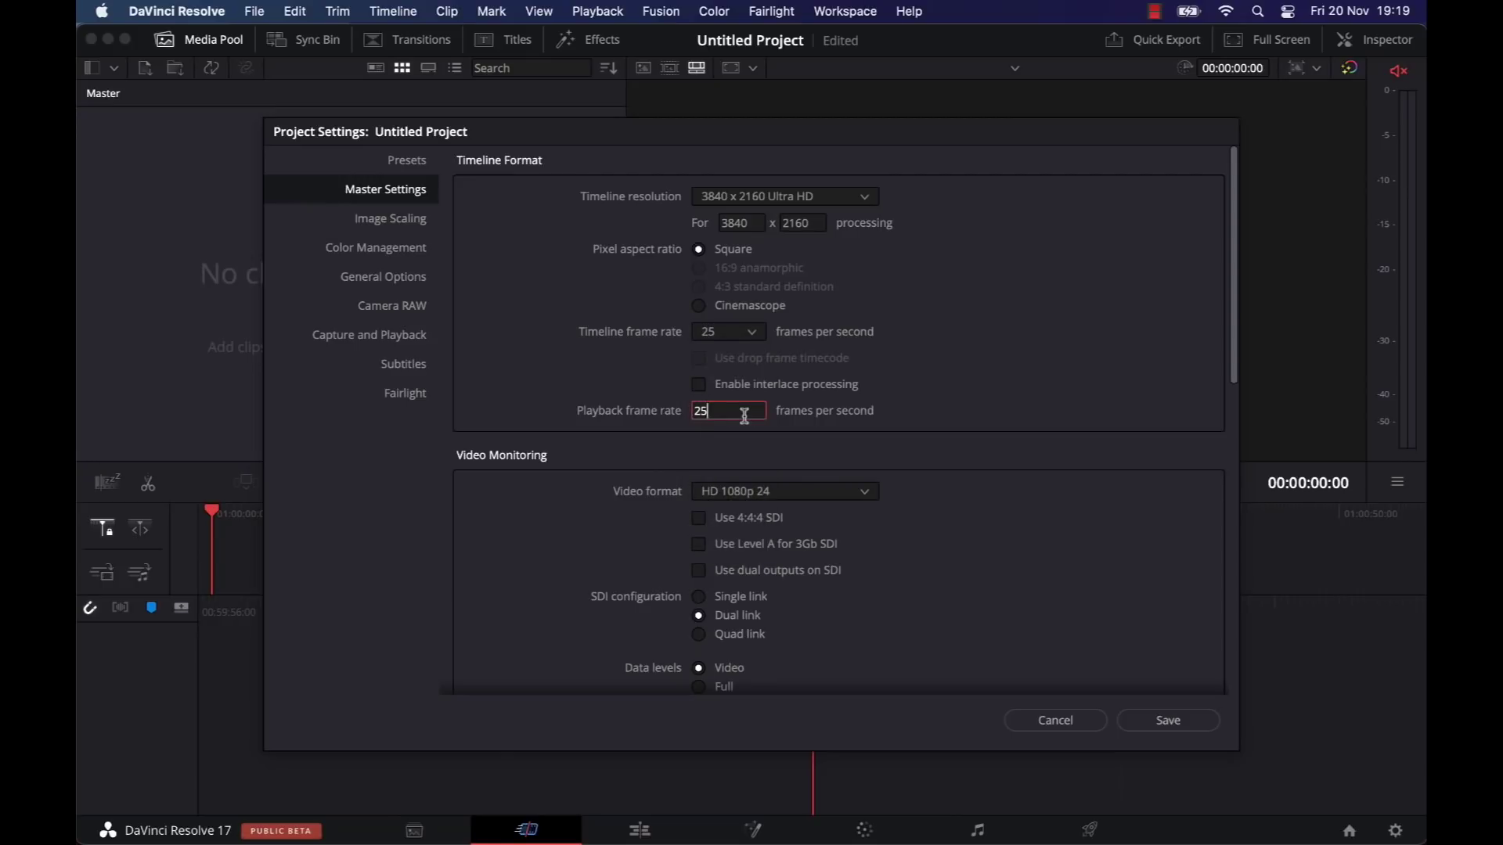
pyautogui.click(1167, 721)
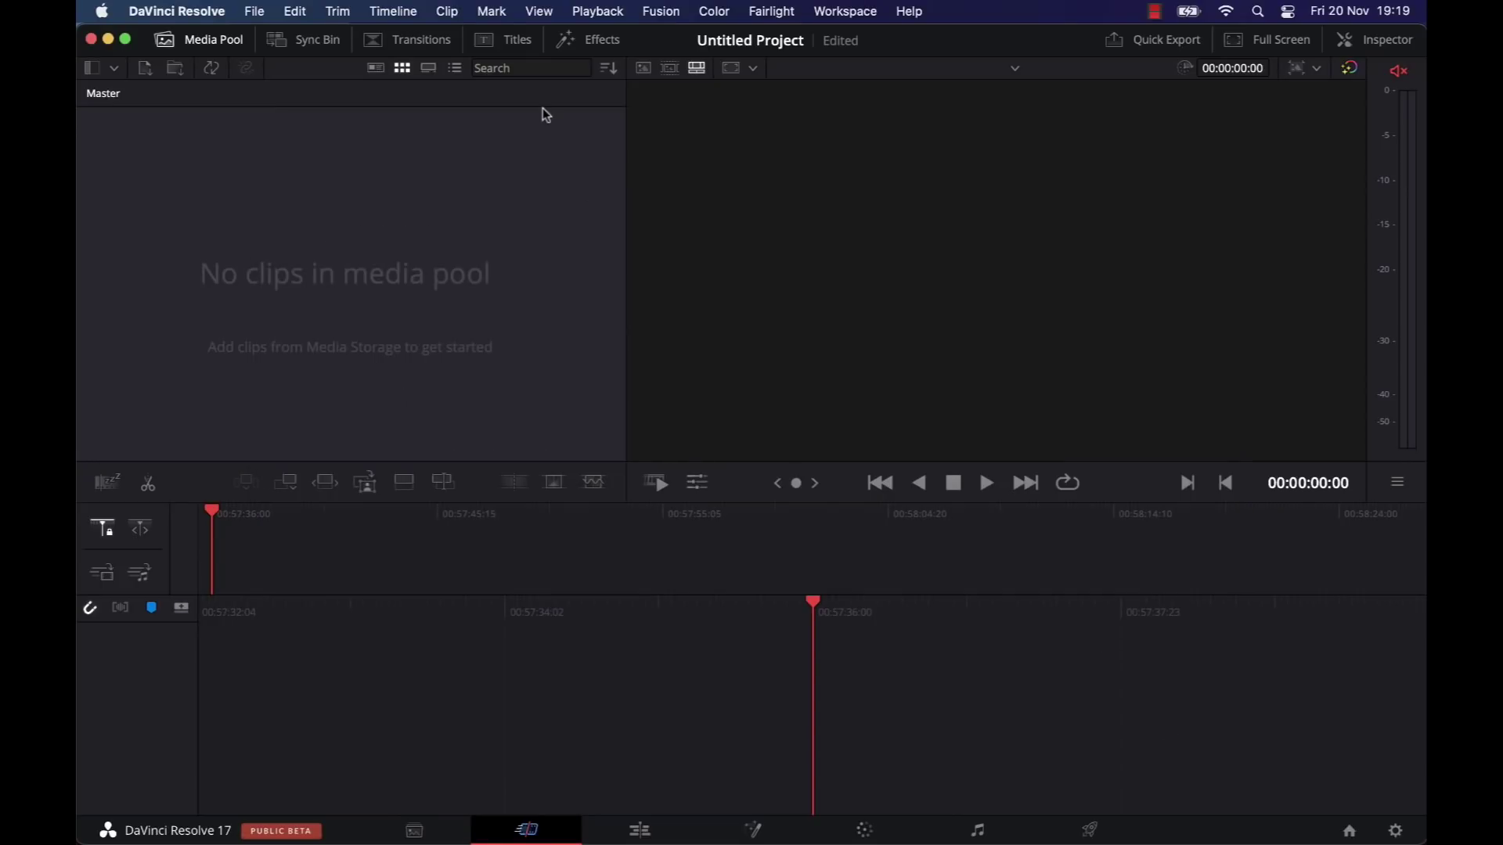
# Step: Turn off the playback use of optimized and proxy media, and check the Timeline Proxy Mode and Render Cache options
pyautogui.click(544, 11)
pyautogui.moveTo(599, 11)
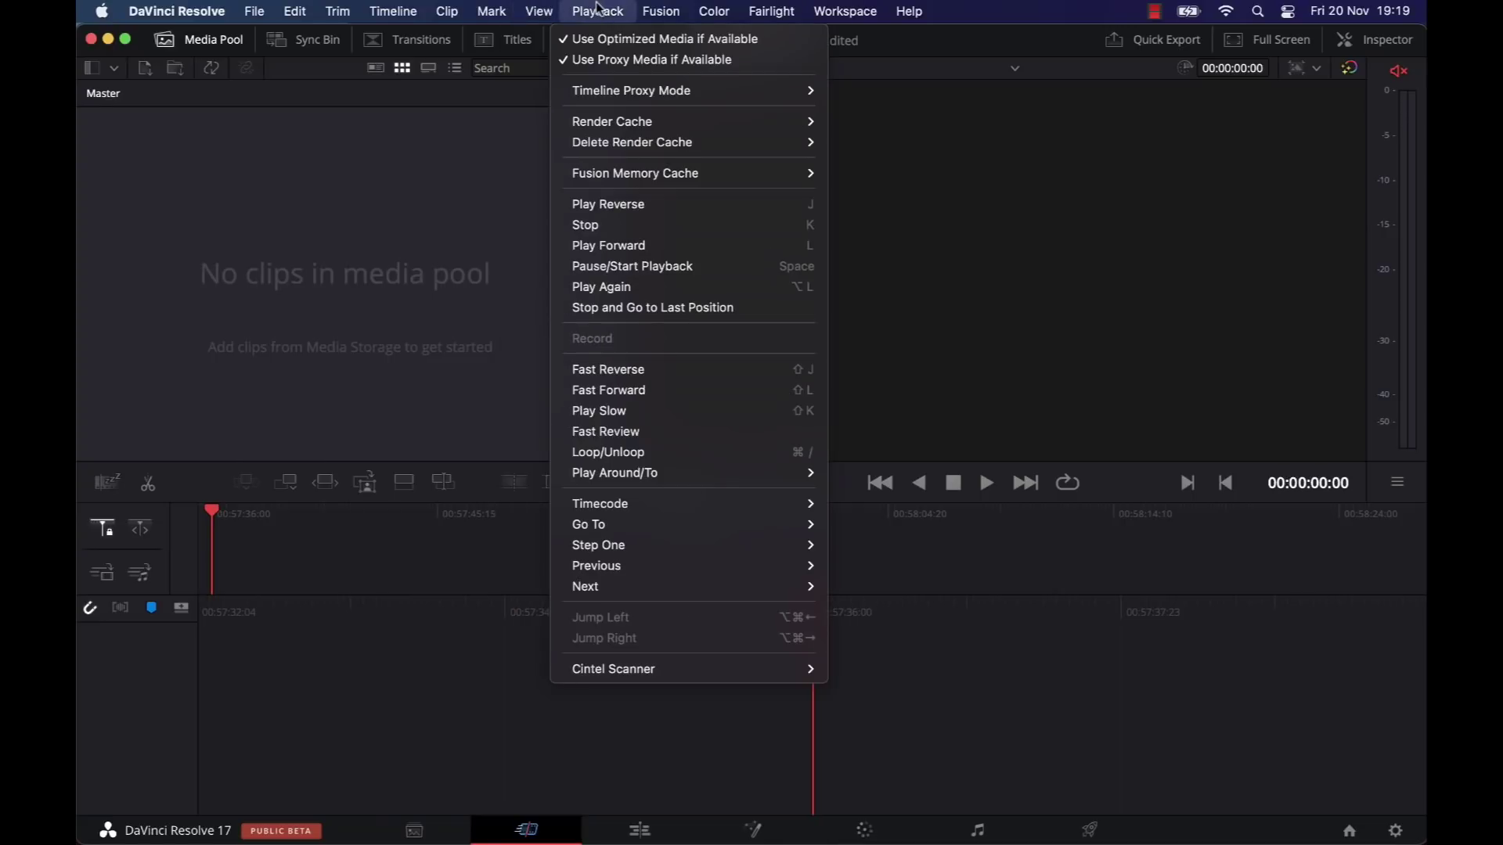
pyautogui.click(624, 34)
pyautogui.click(624, 34)
pyautogui.click(626, 59)
pyautogui.click(627, 34)
pyautogui.moveTo(637, 94)
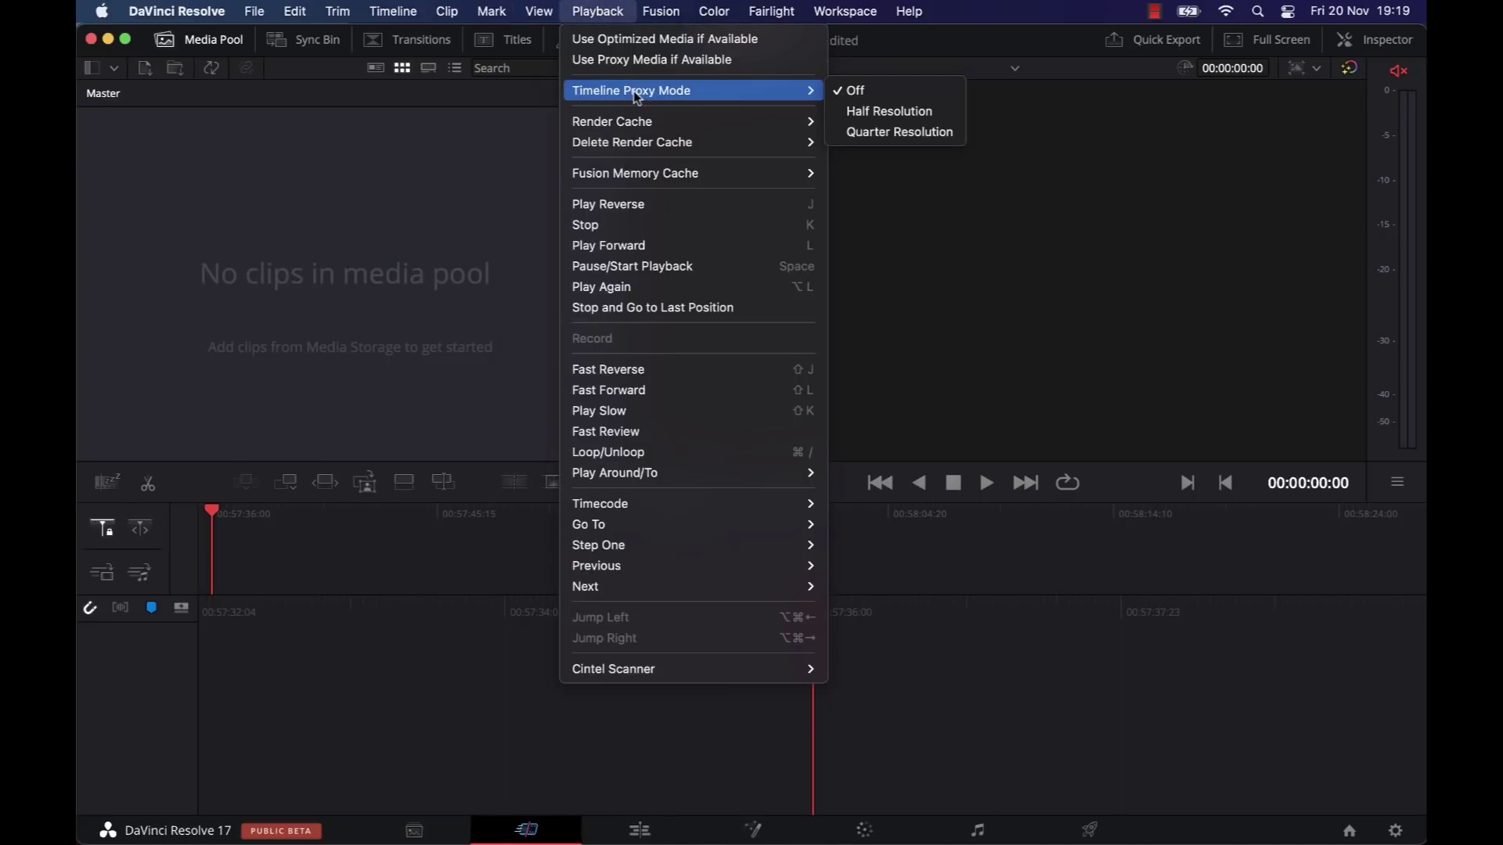
pyautogui.moveTo(688, 121)
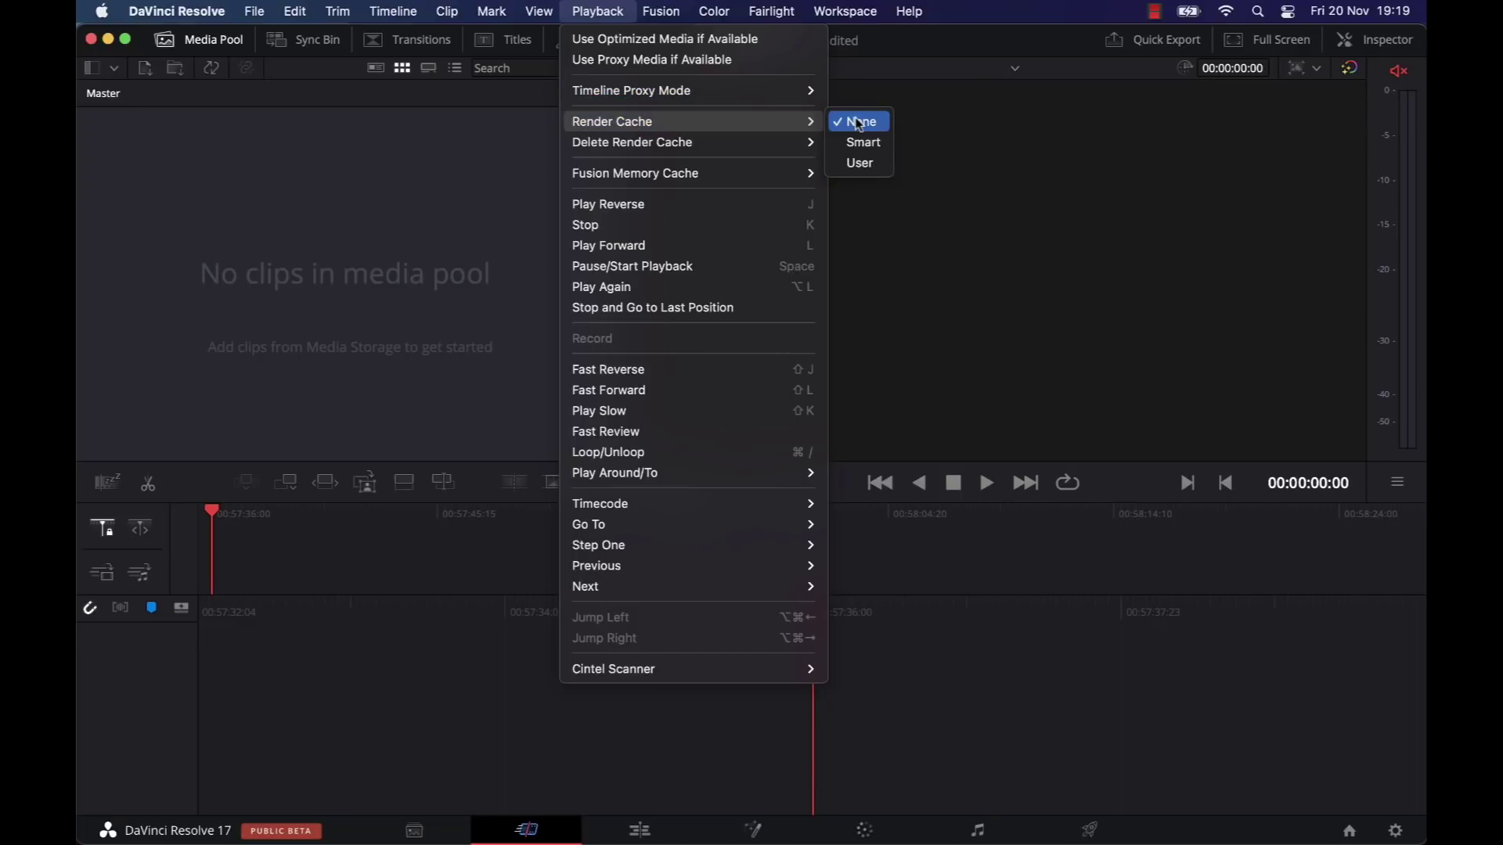
pyautogui.click(354, 237)
# Step: On the Edit page, import C0038.MP4 into the media pool and place it at the start of the timeline
pyautogui.click(639, 830)
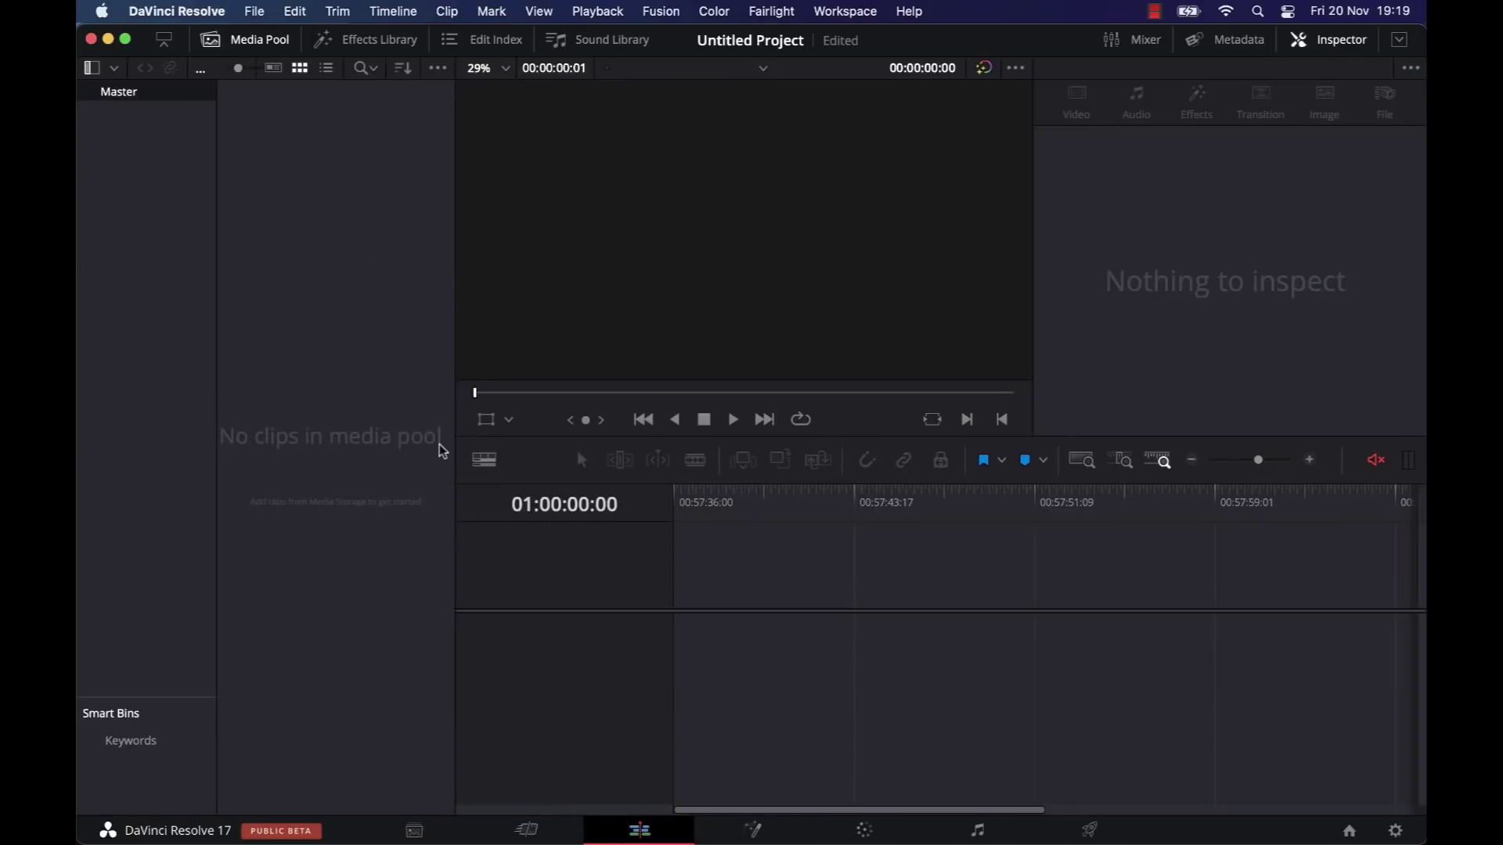
pyautogui.rightClick(342, 182)
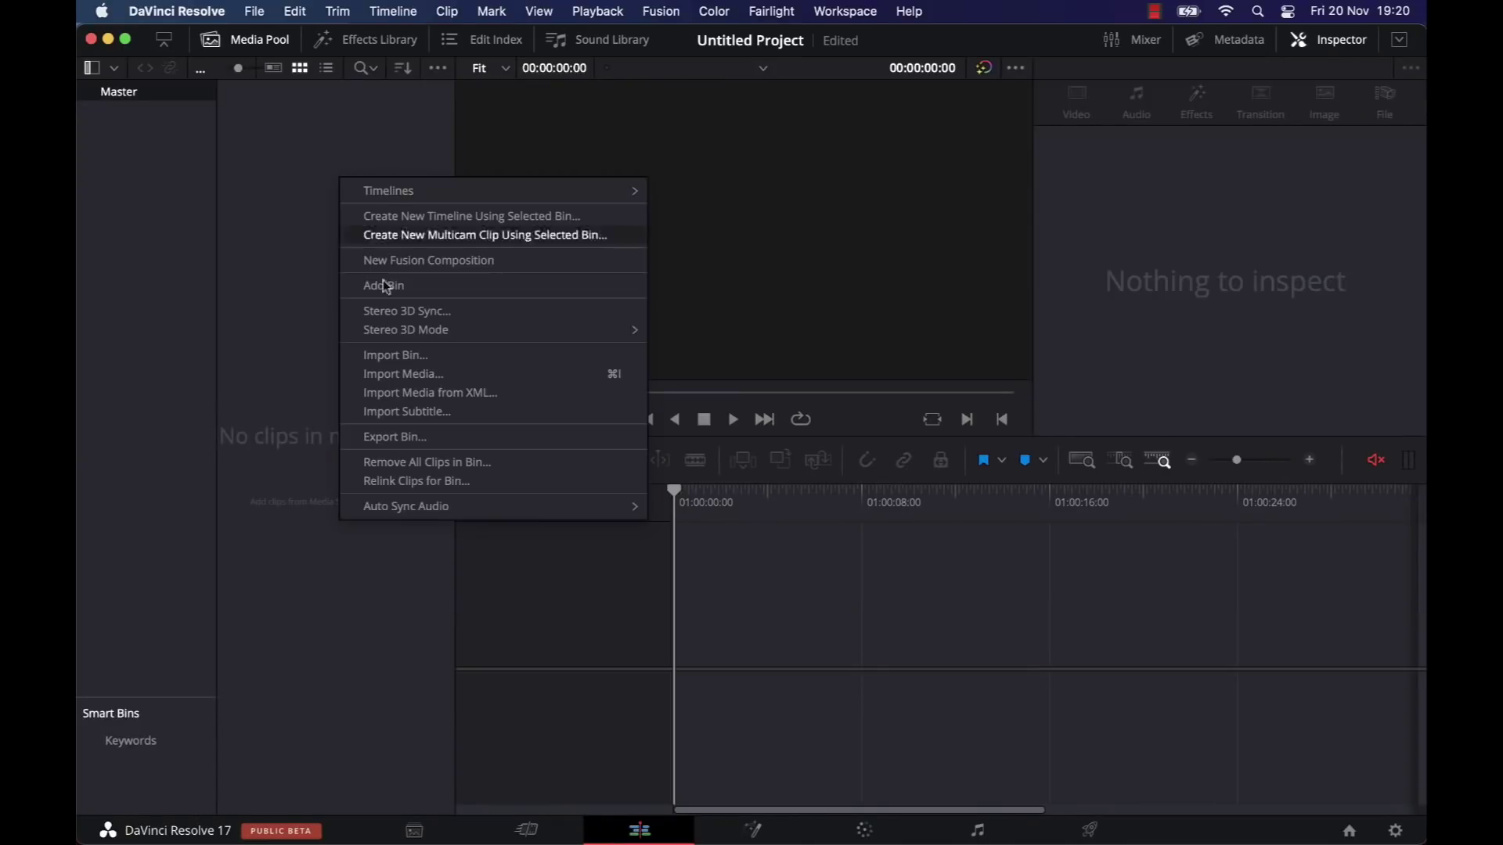
pyautogui.click(407, 374)
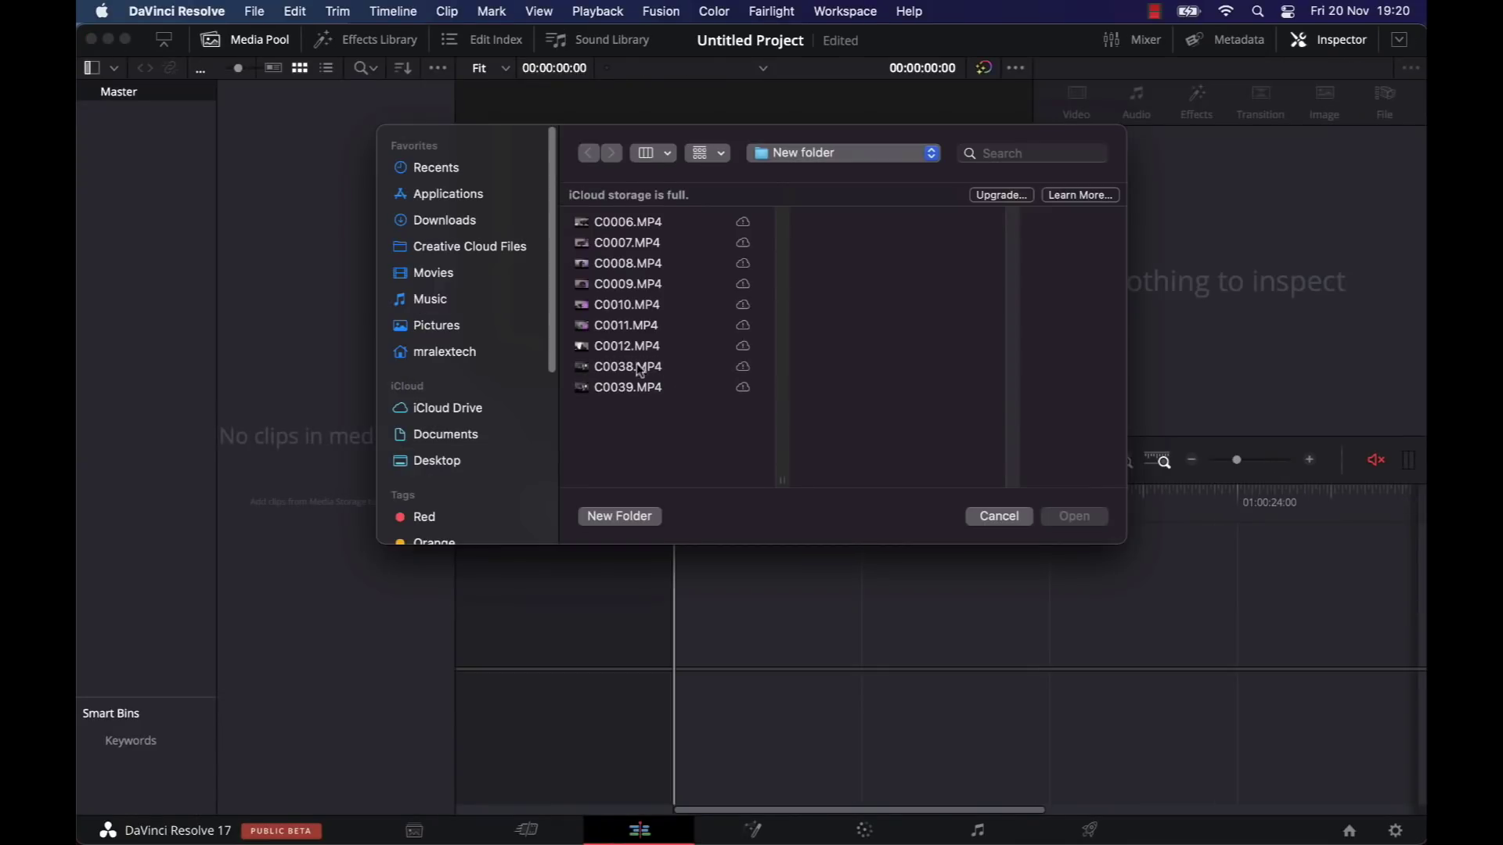
pyautogui.click(640, 368)
pyautogui.click(1074, 517)
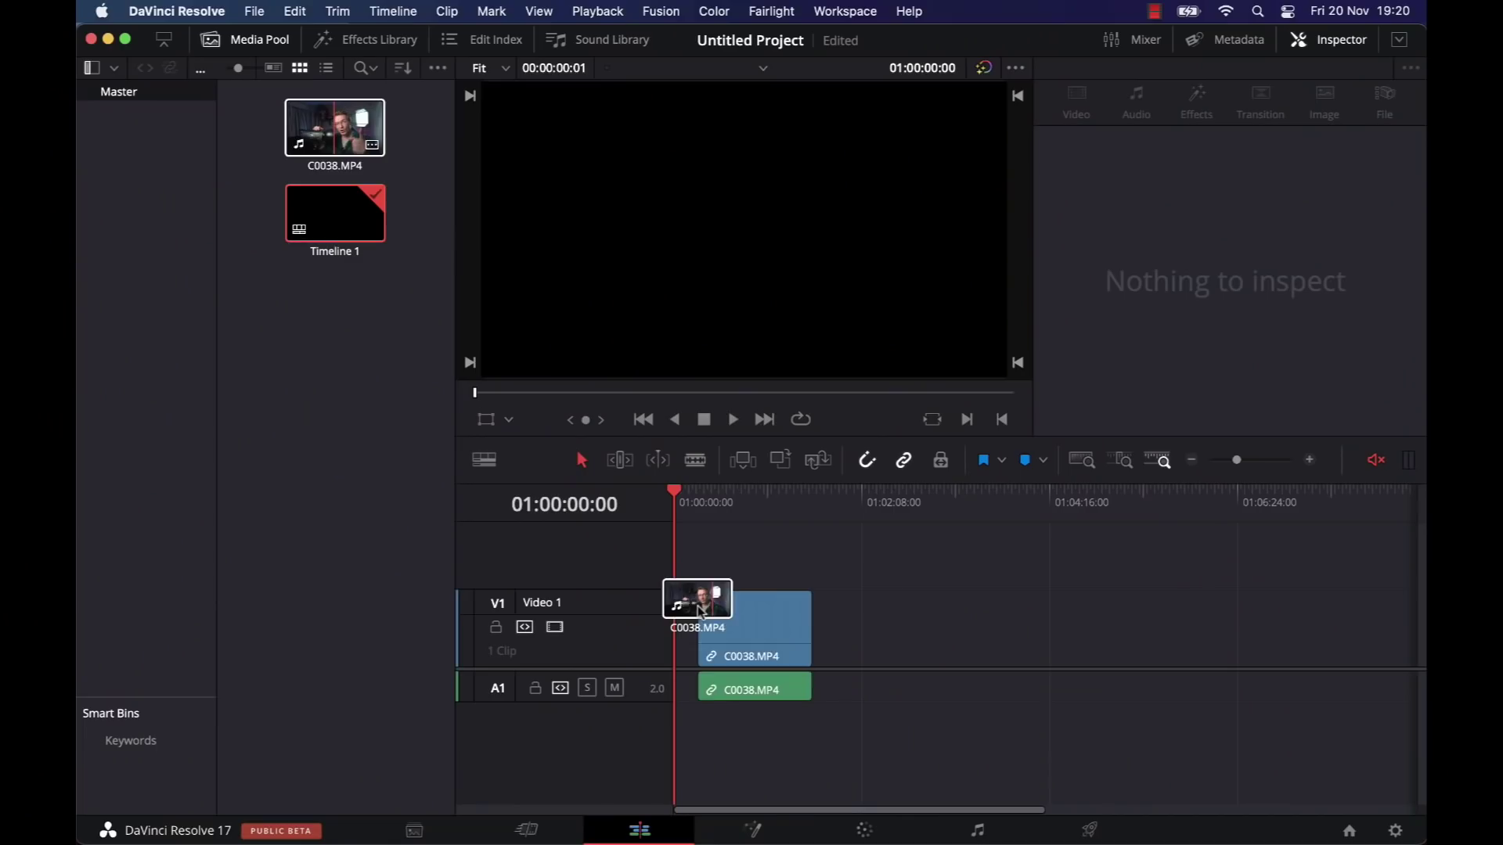
pyautogui.moveTo(697, 616); pyautogui.dragTo(682, 616)
# Step: Scrub and play the C0038.MP4 clip at several points of the timeline to check playback smoothness
pyautogui.moveTo(699, 508)
pyautogui.mouseDown()
pyautogui.moveTo(761, 507)
pyautogui.moveTo(674, 507)
pyautogui.moveTo(780, 513)
pyautogui.moveTo(712, 513)
pyautogui.mouseUp()
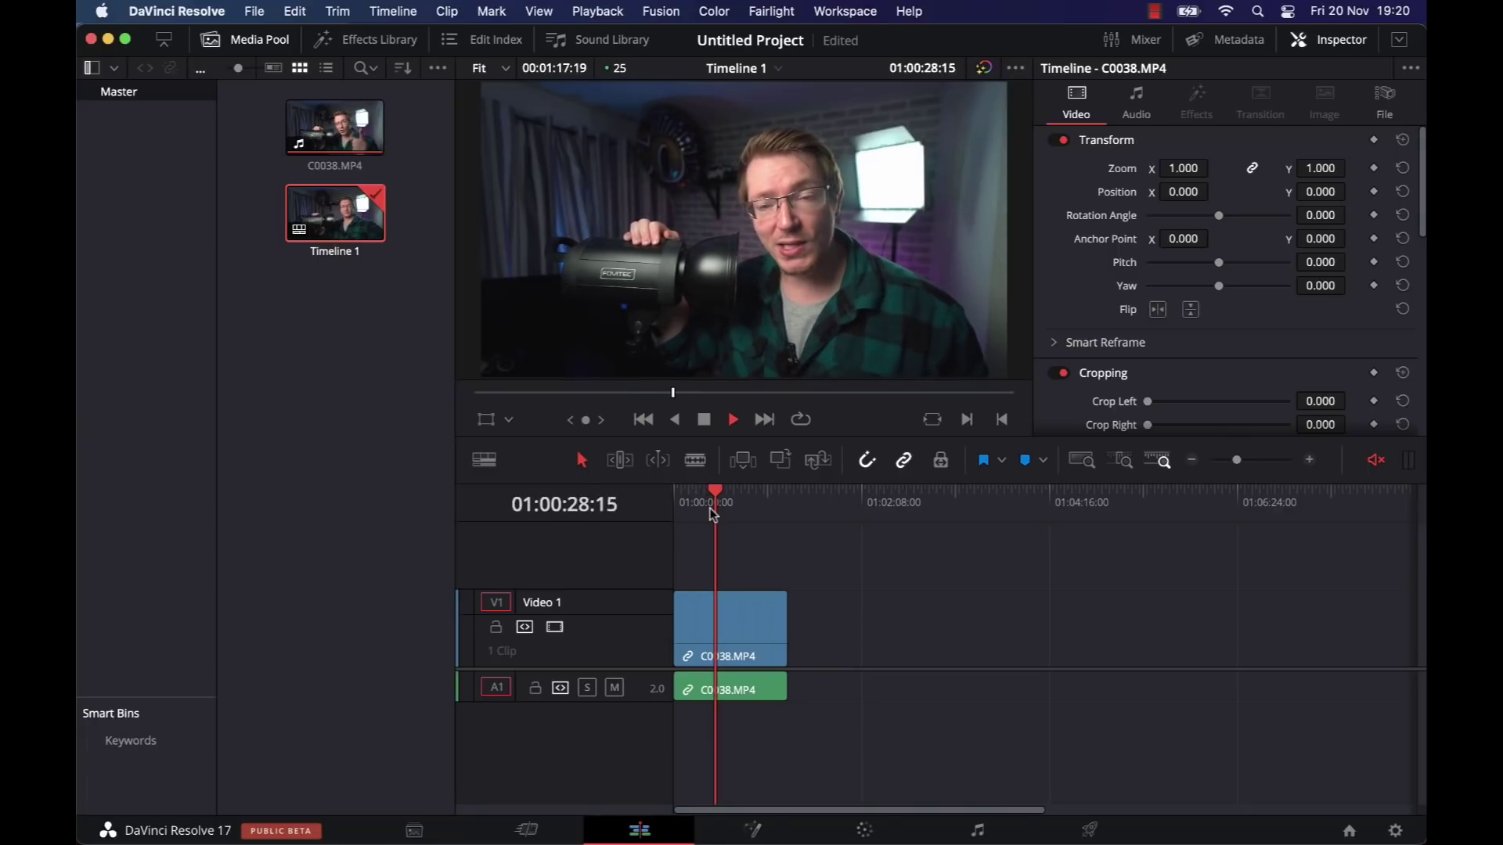
pyautogui.moveTo(713, 512); pyautogui.dragTo(656, 509)
pyautogui.click(761, 509)
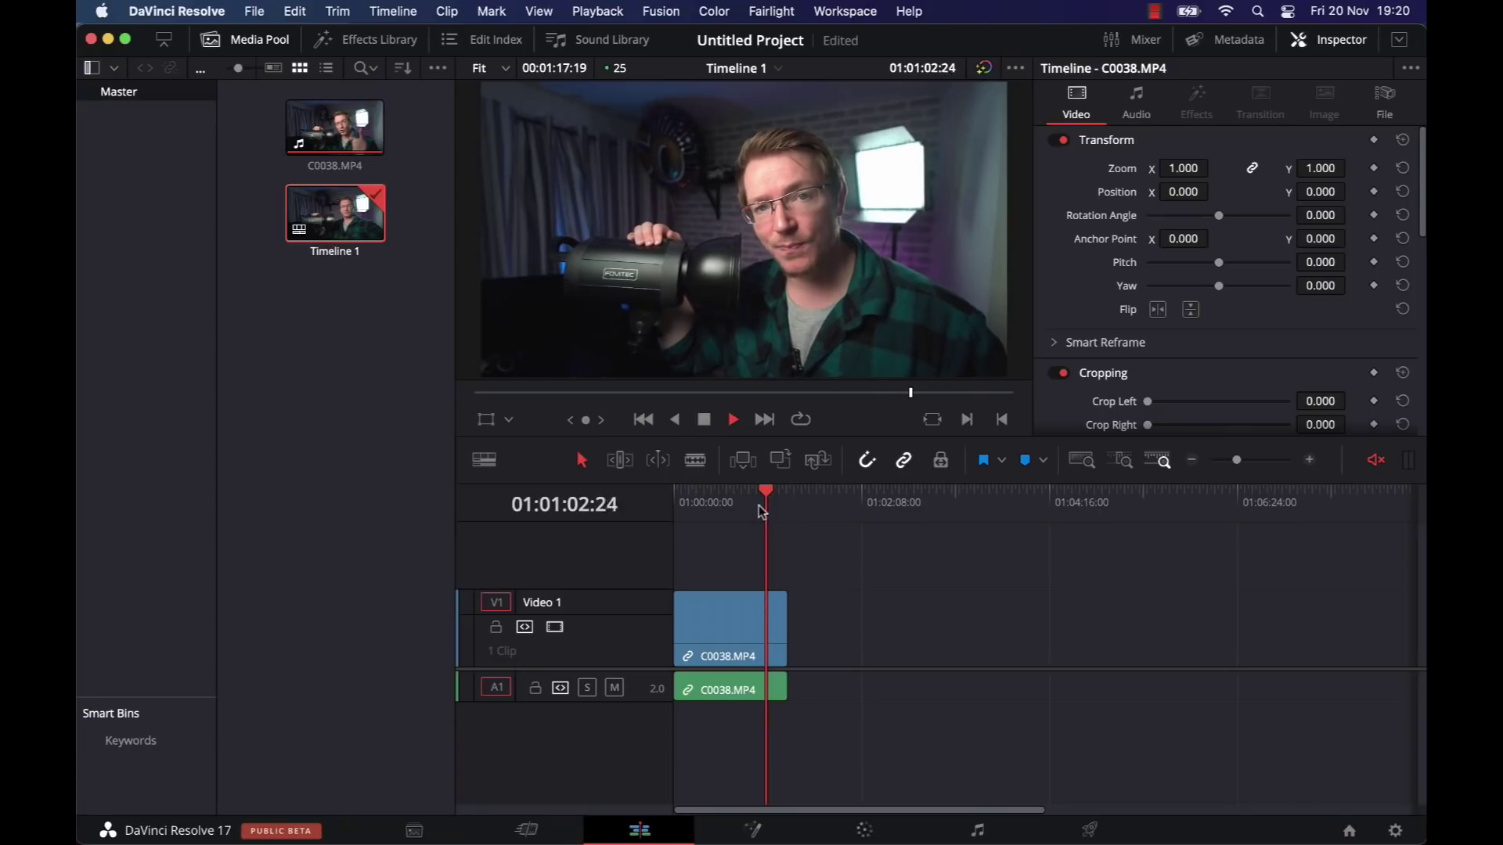
pyautogui.click(373, 411)
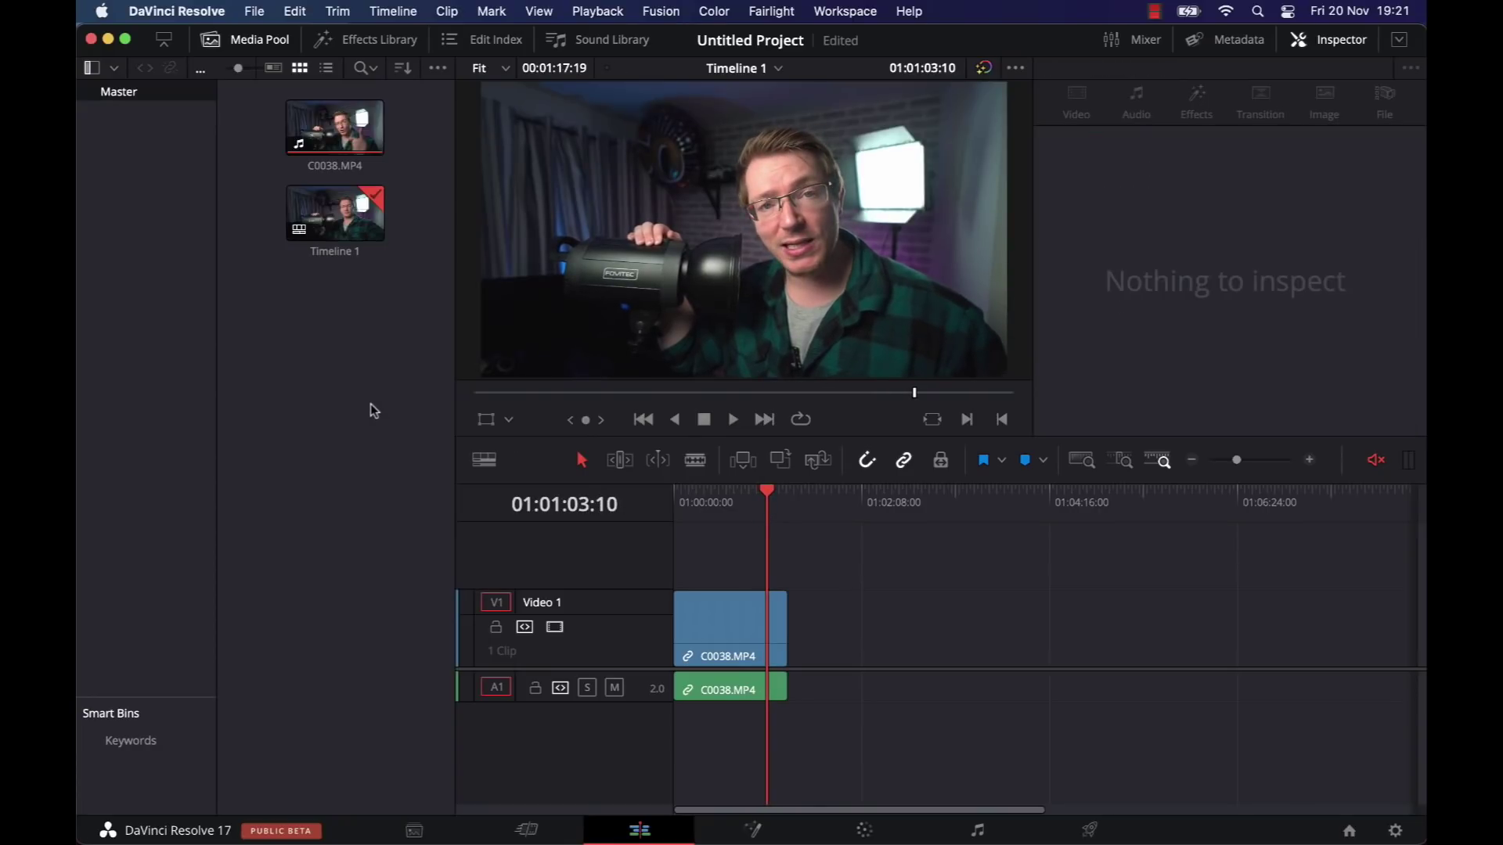
# Step: Import C0006.MP4 and place it on a second video track, overlapping the later part of C0038.MP4
pyautogui.rightClick(374, 411)
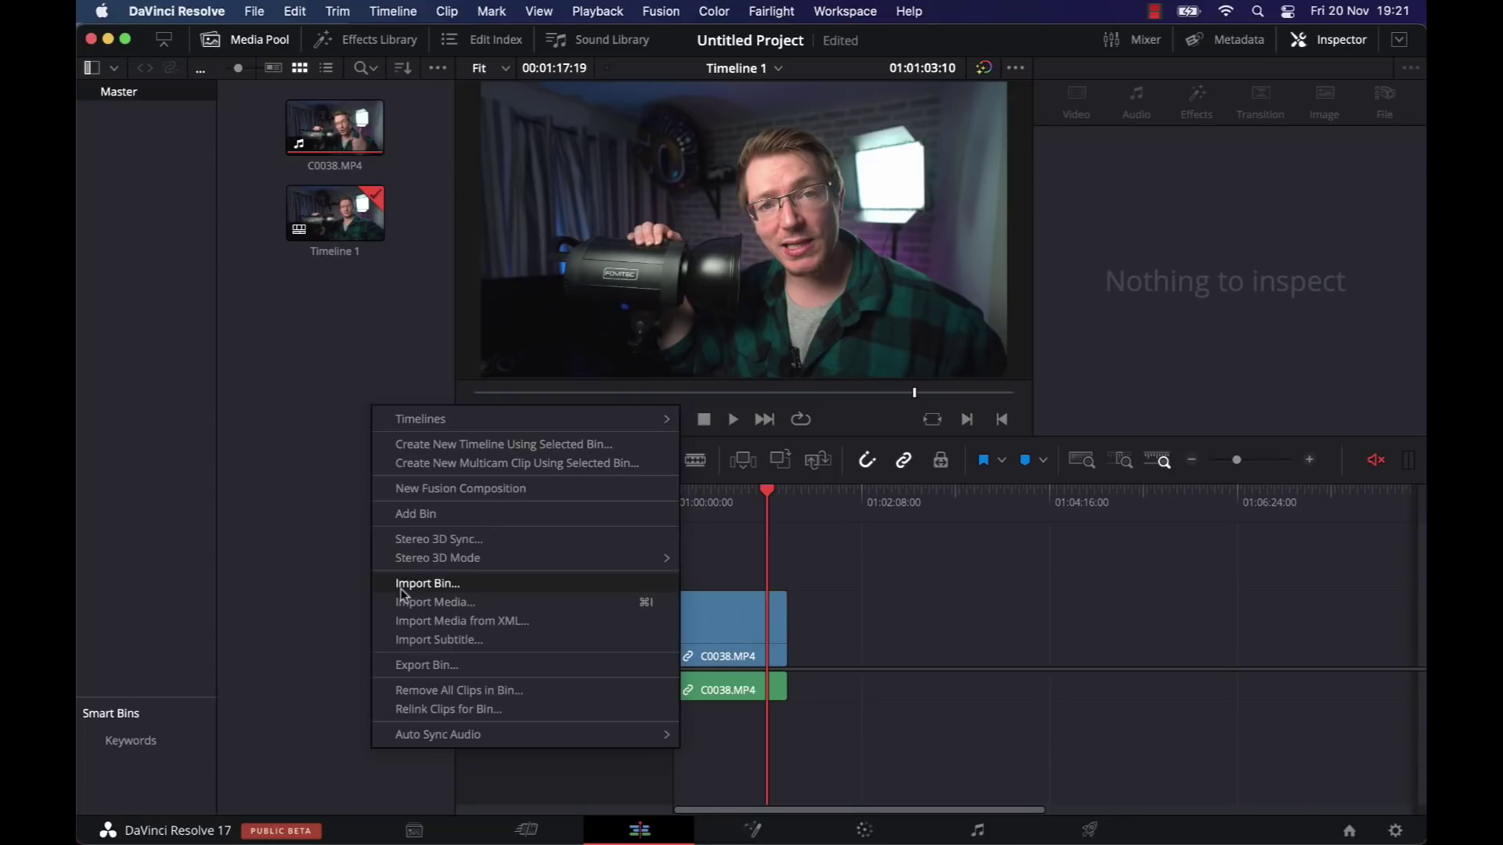
pyautogui.click(338, 587)
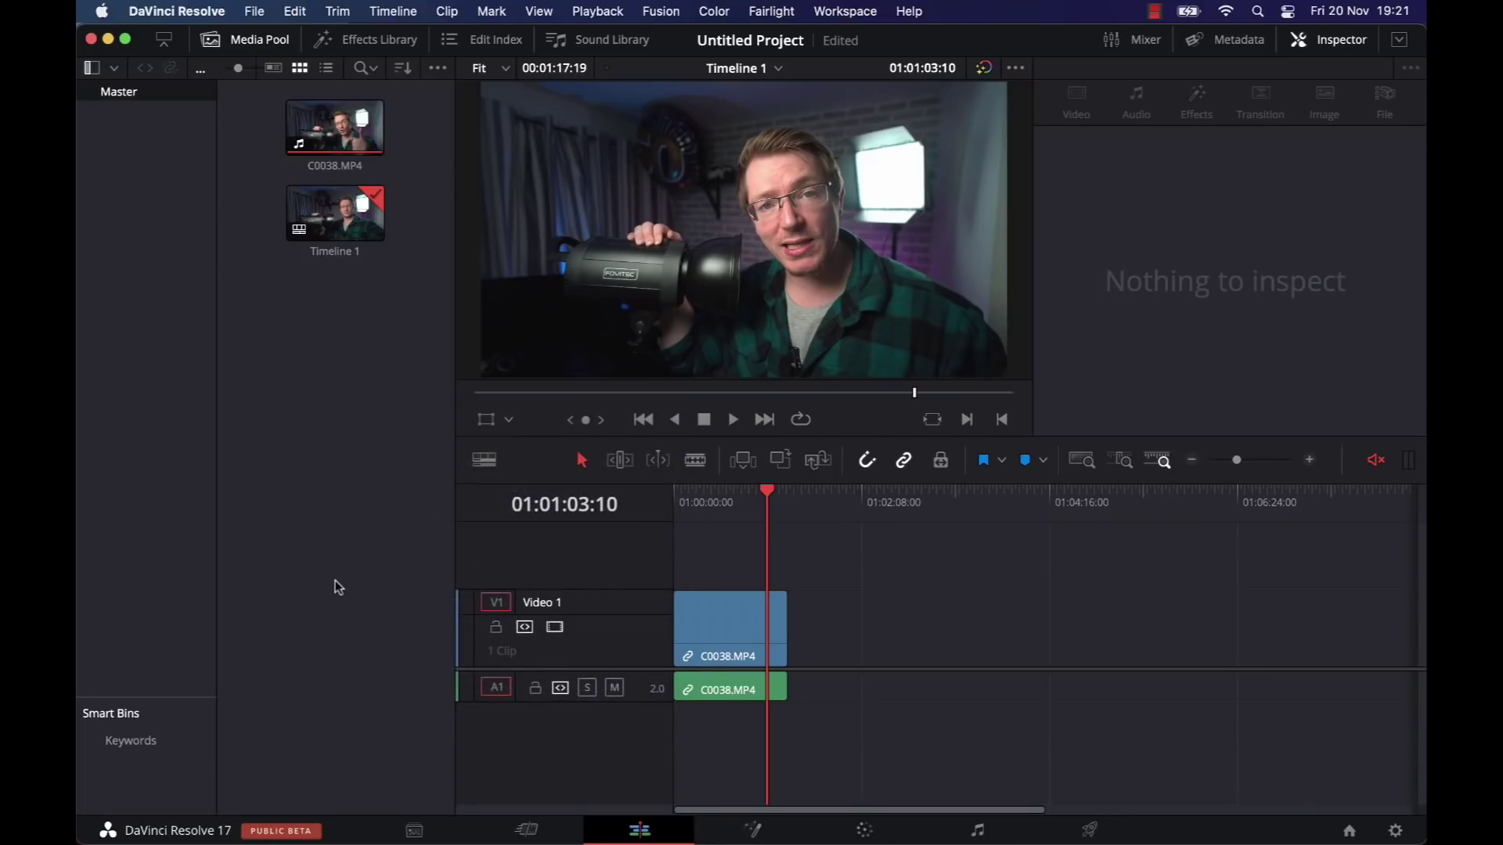
pyautogui.rightClick(389, 510)
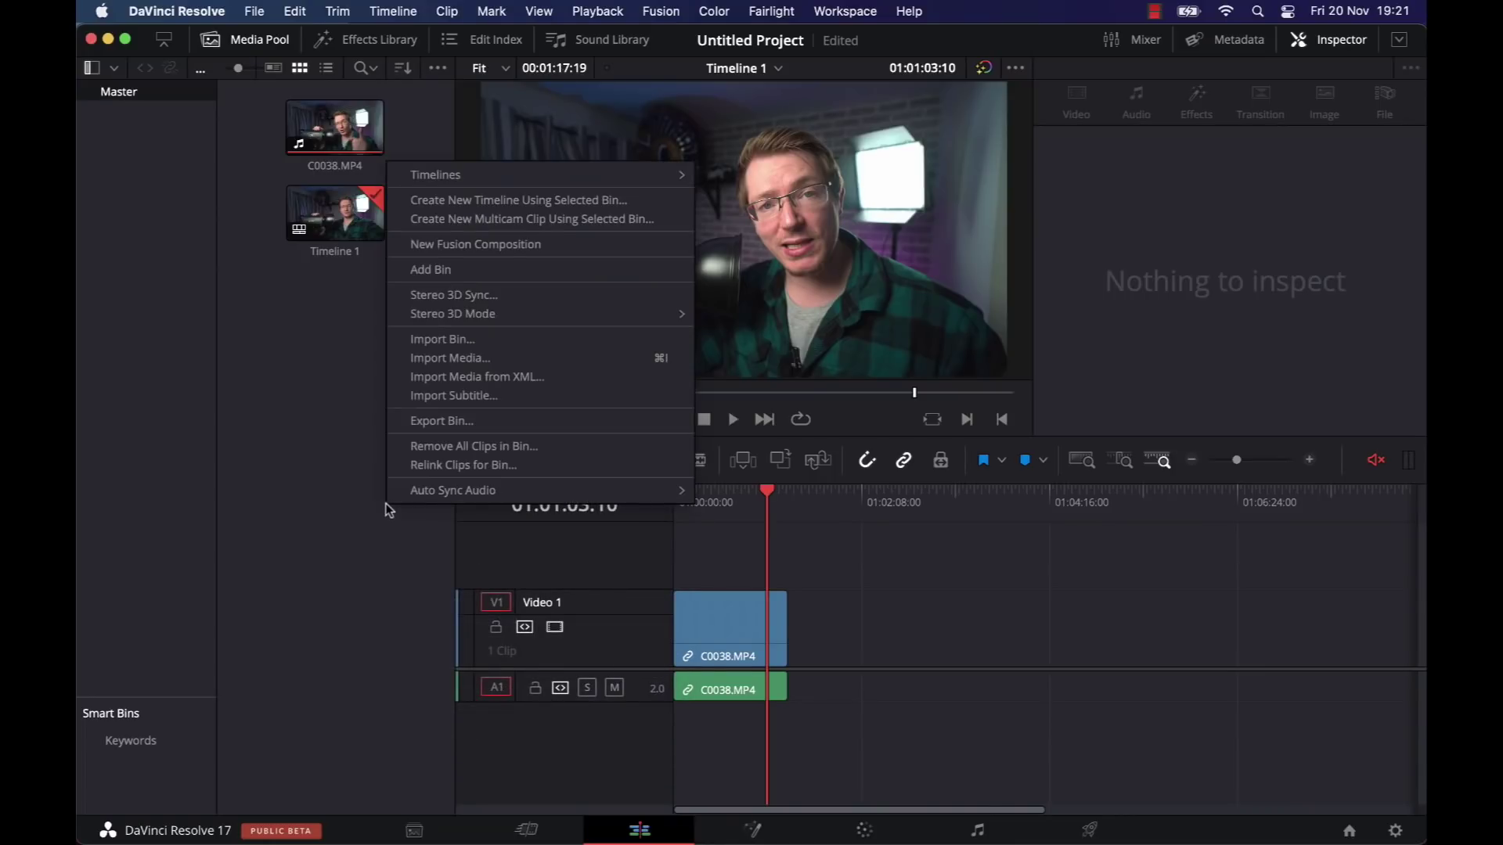
pyautogui.click(475, 359)
pyautogui.doubleClick(629, 222)
pyautogui.moveTo(334, 128); pyautogui.dragTo(736, 572)
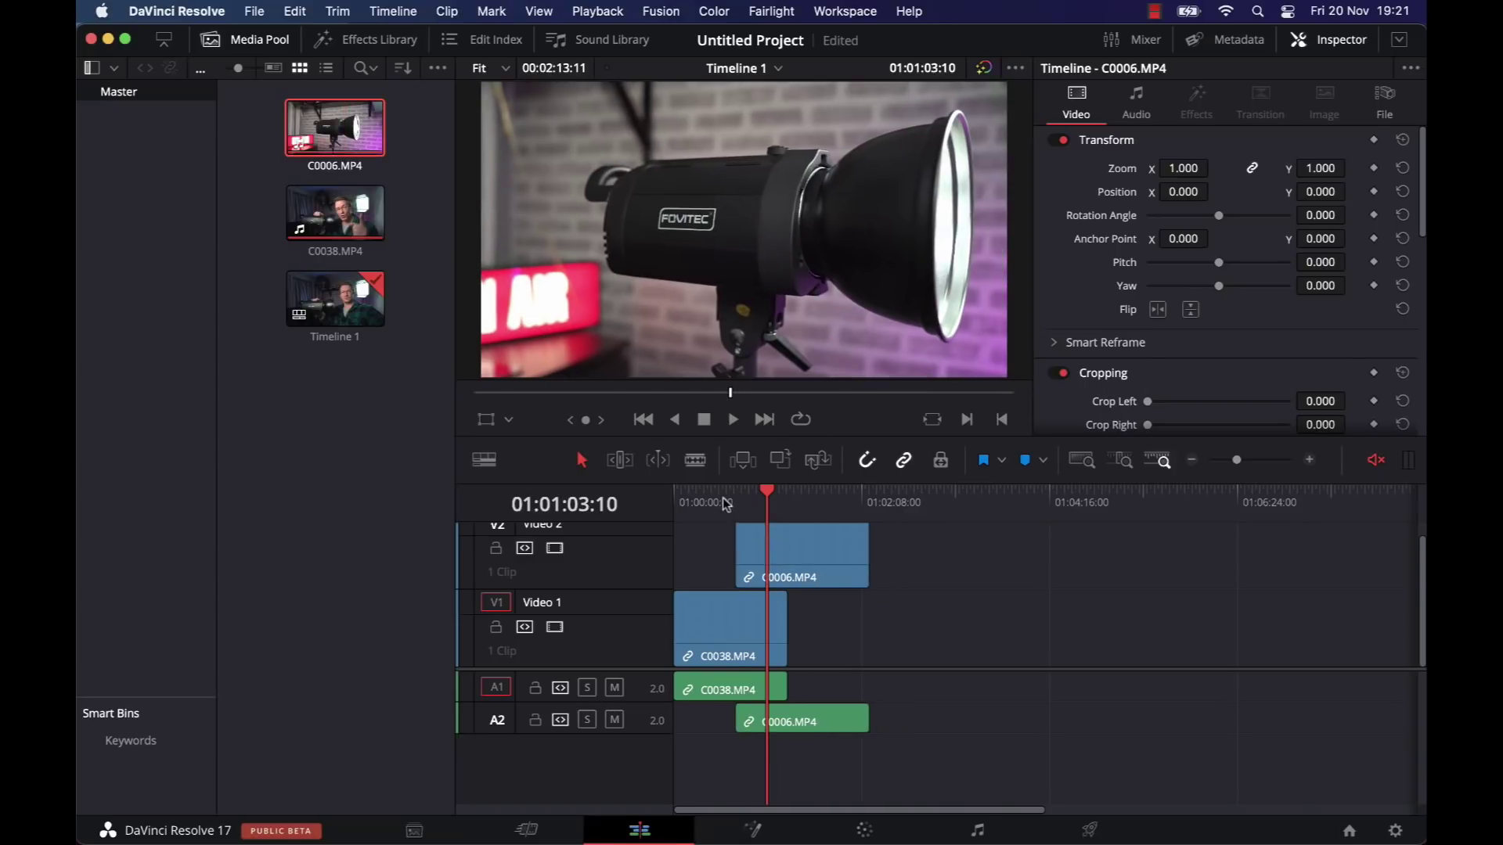
# Step: Play the C0006.MP4 overlay, split it a few seconds after its start and delete the remainder
pyautogui.click(736, 501)
pyautogui.press('space')
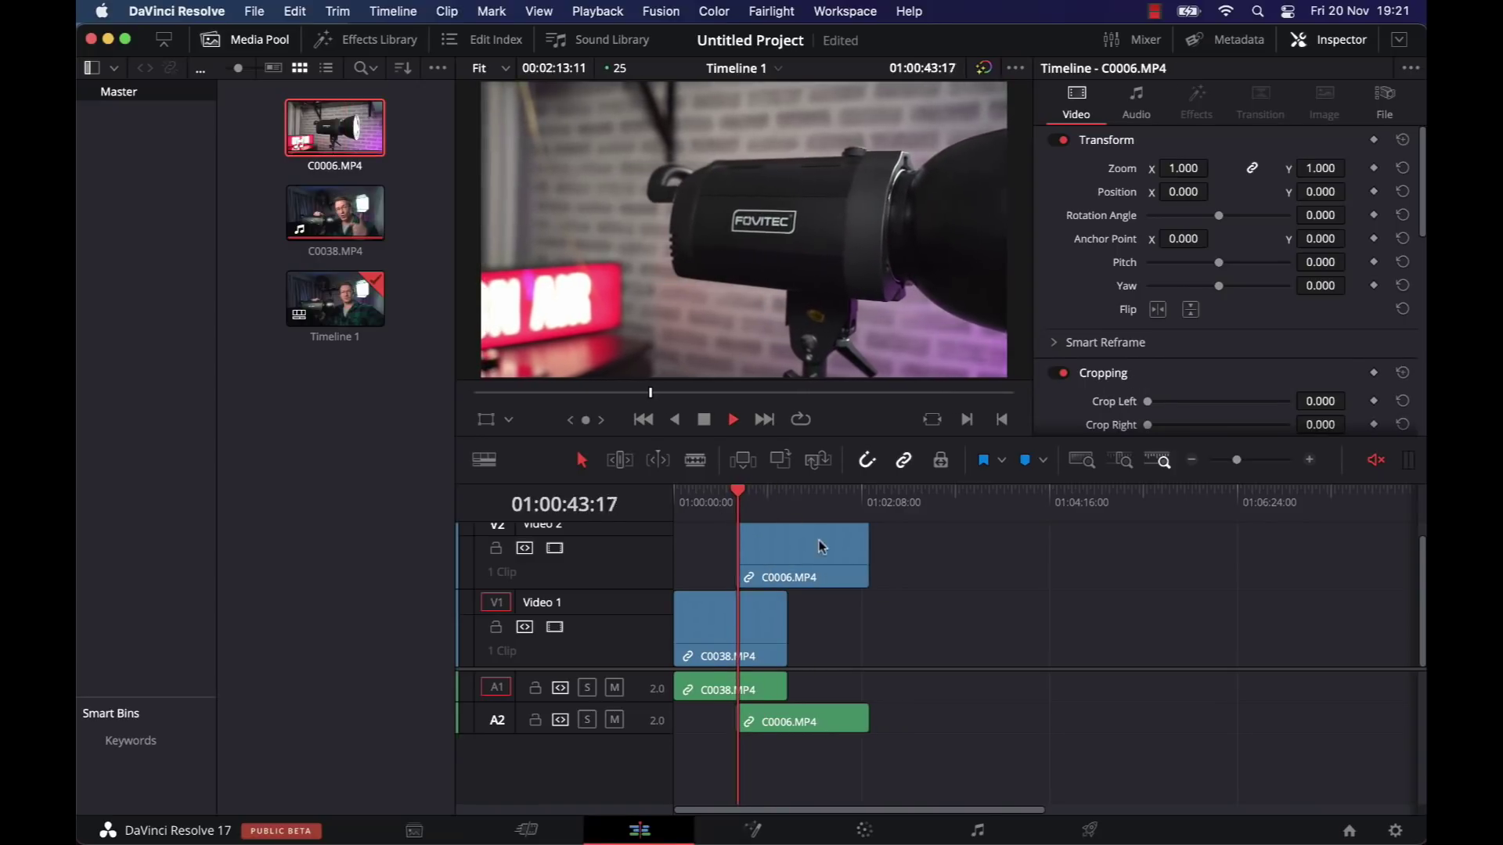
pyautogui.click(787, 544)
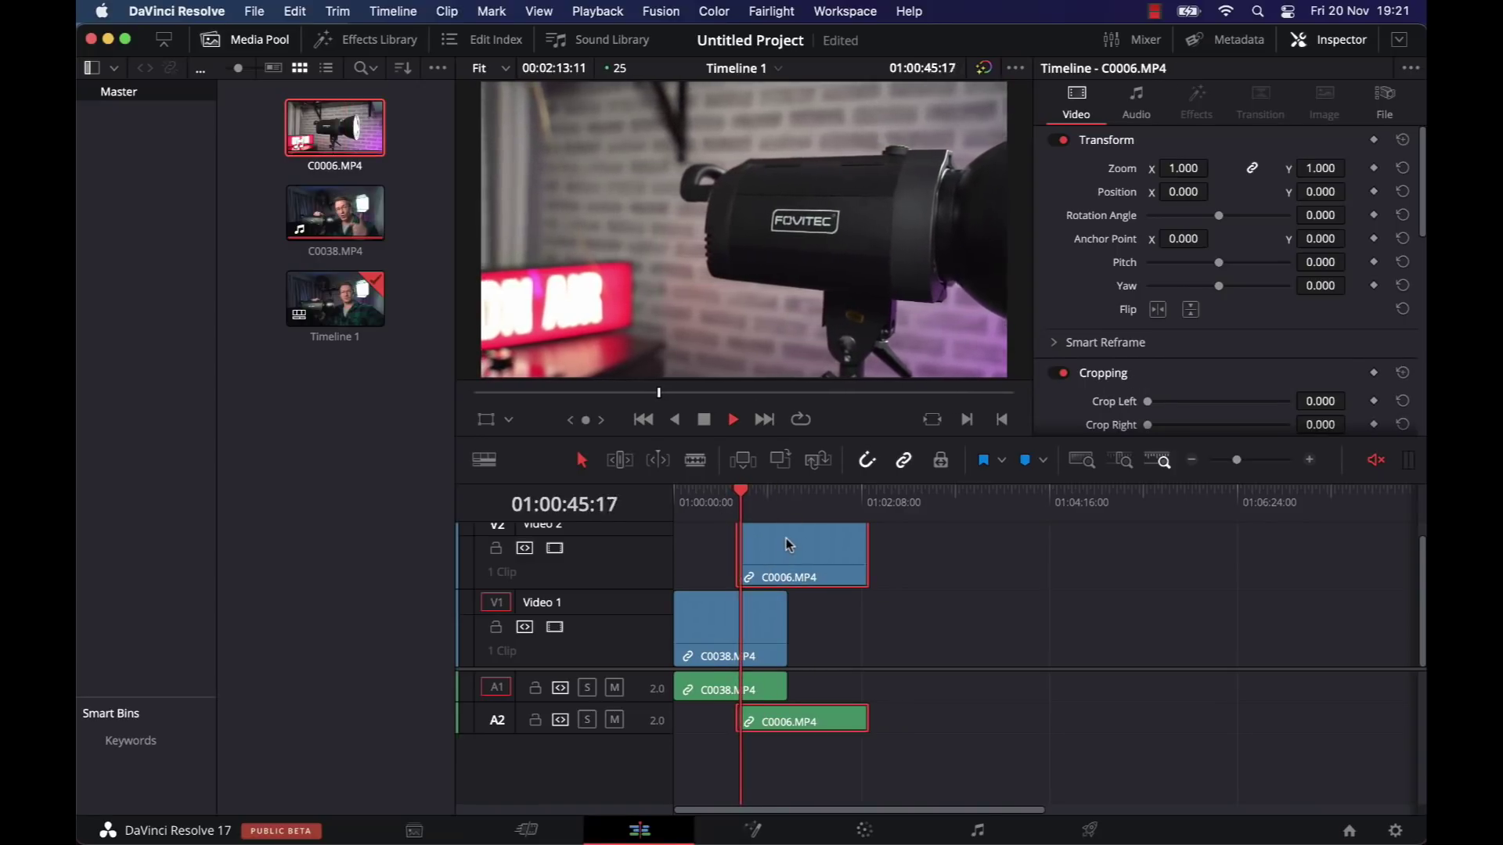
pyautogui.press('super+b')
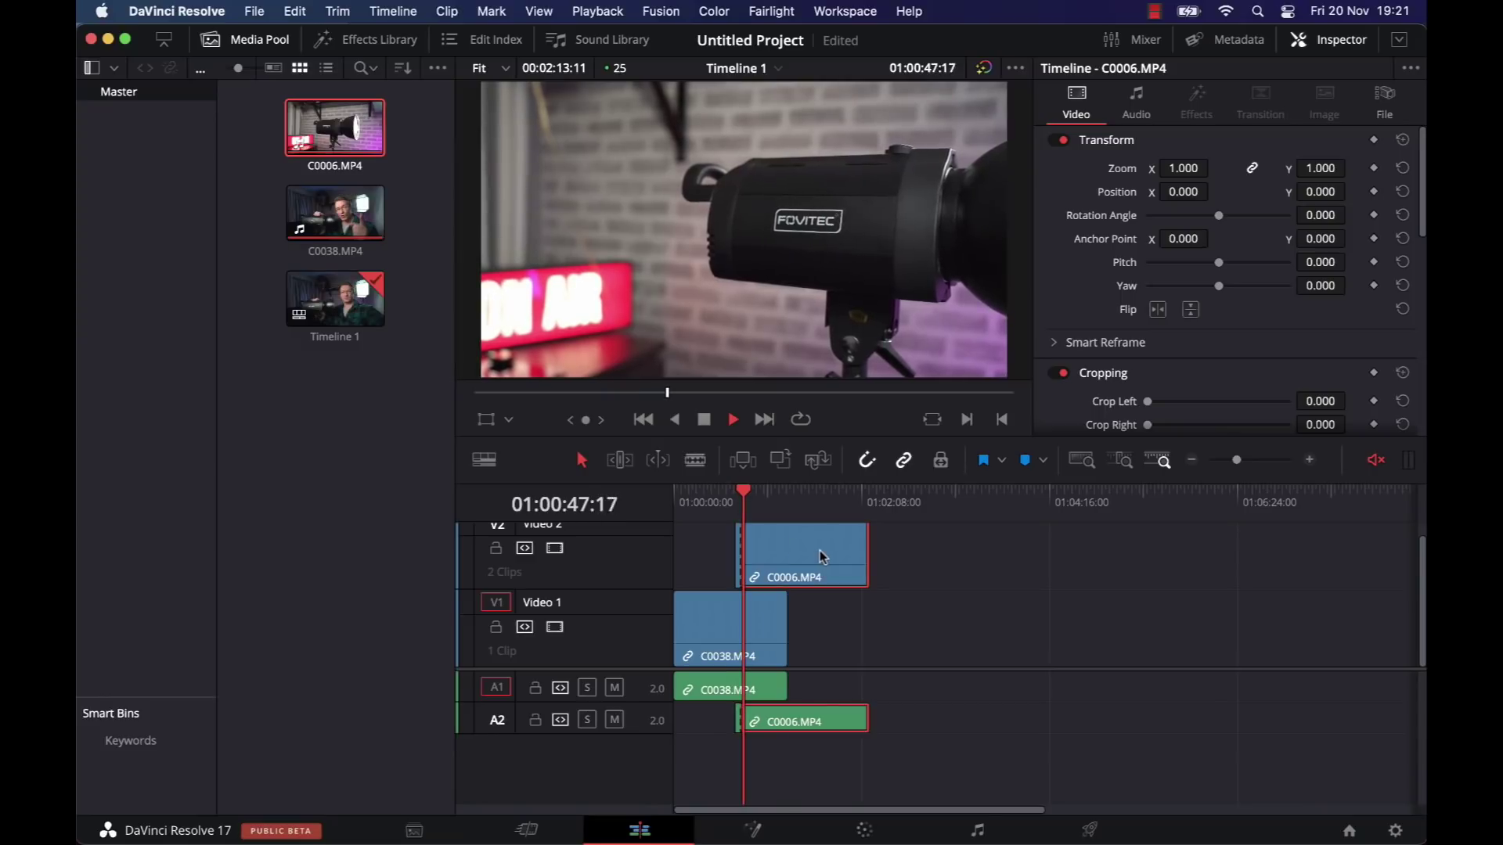
pyautogui.press('Delete')
# Step: Play the timeline from the start of the shortened C0006.MP4 overlay to review the cutaway
pyautogui.click(736, 502)
pyautogui.press('space')
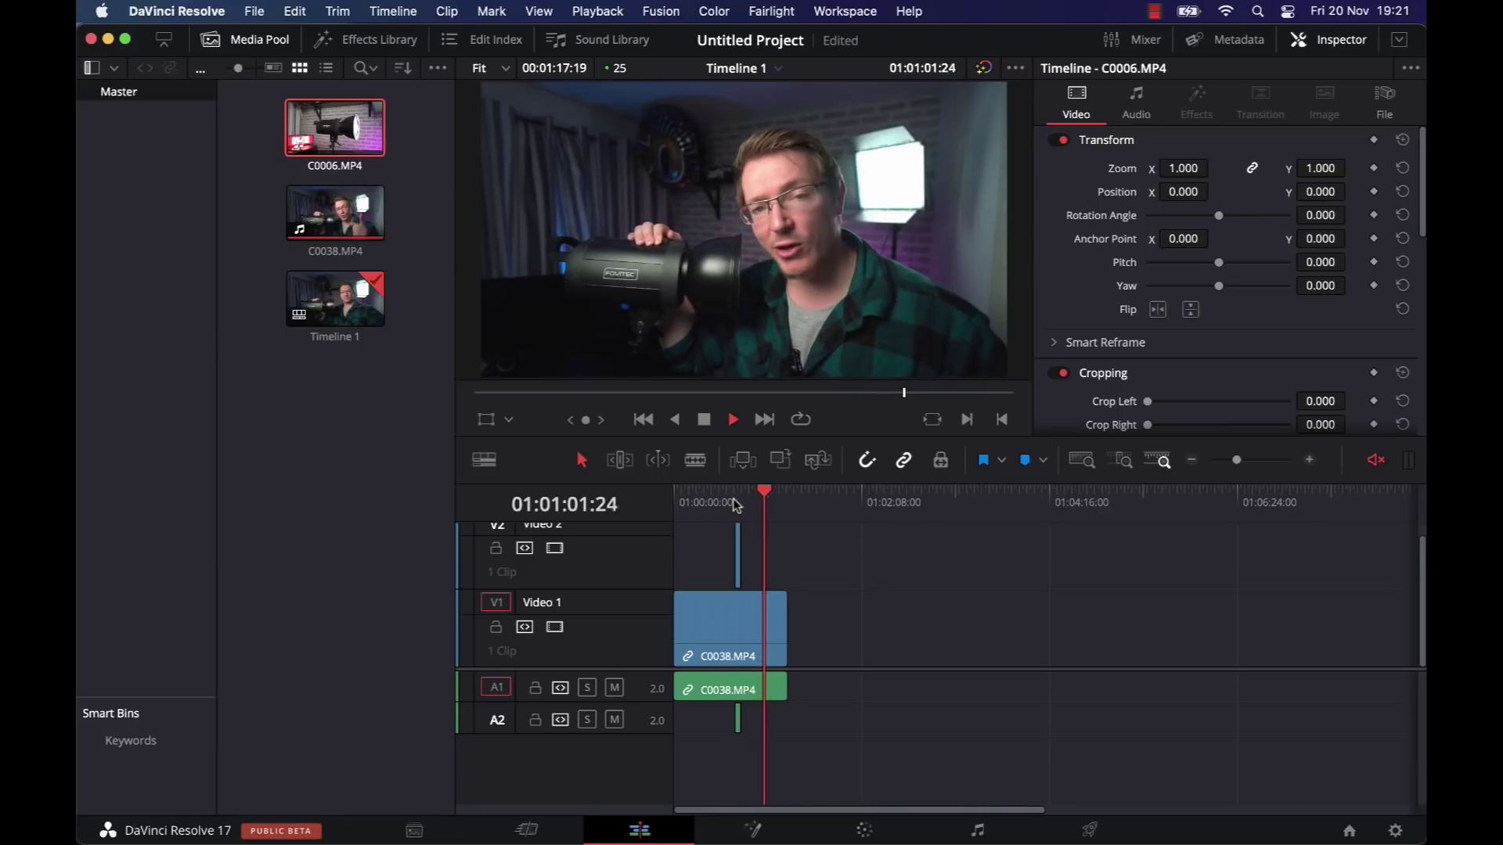
pyautogui.click(735, 502)
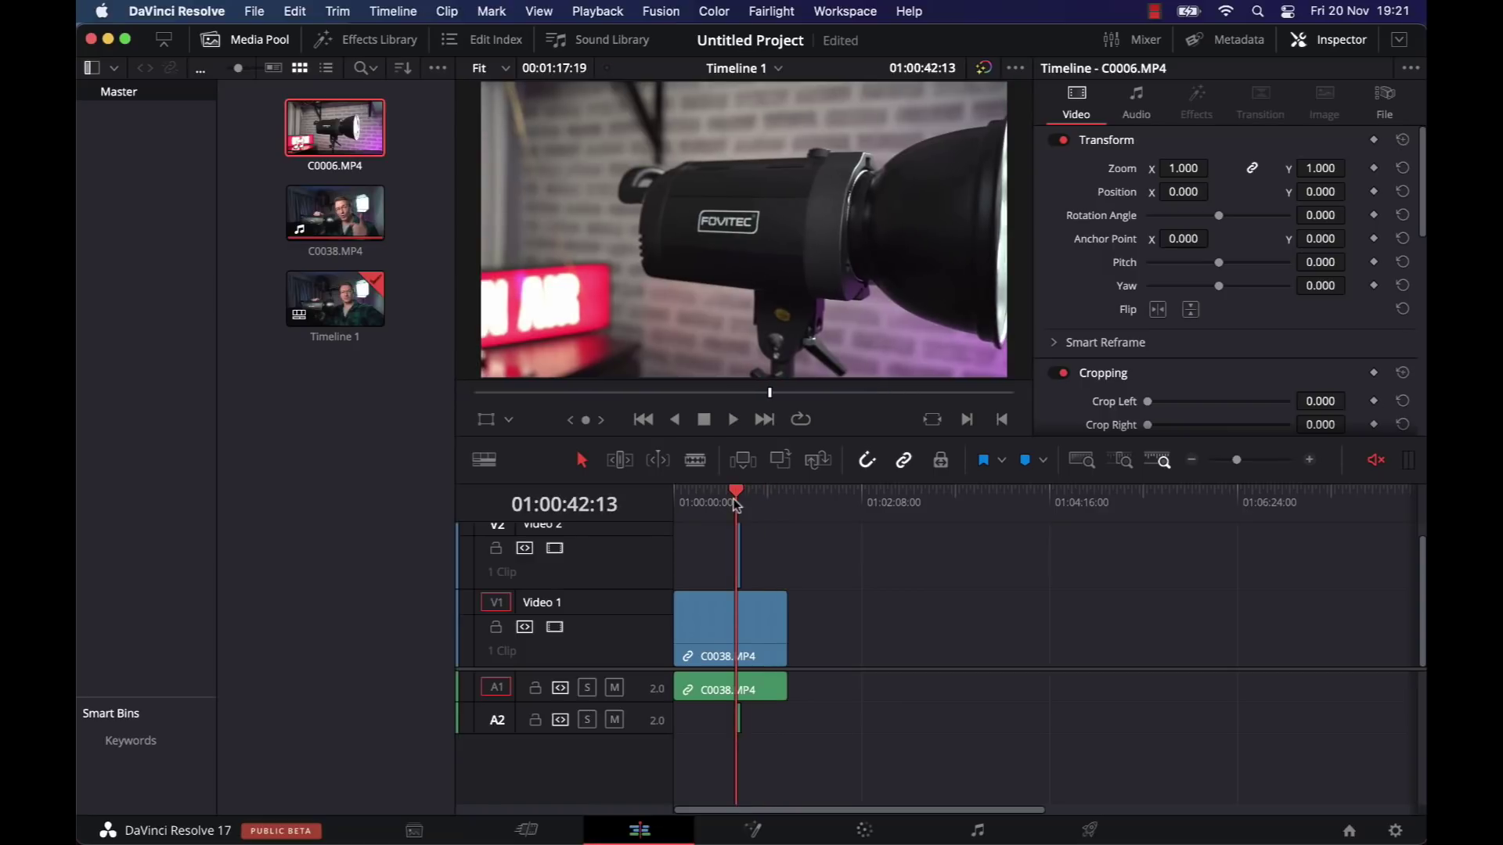
# Step: On the Deliver page, choose the H.264 Master preset, name the file test and set its location to the Movies folder
pyautogui.click(1096, 837)
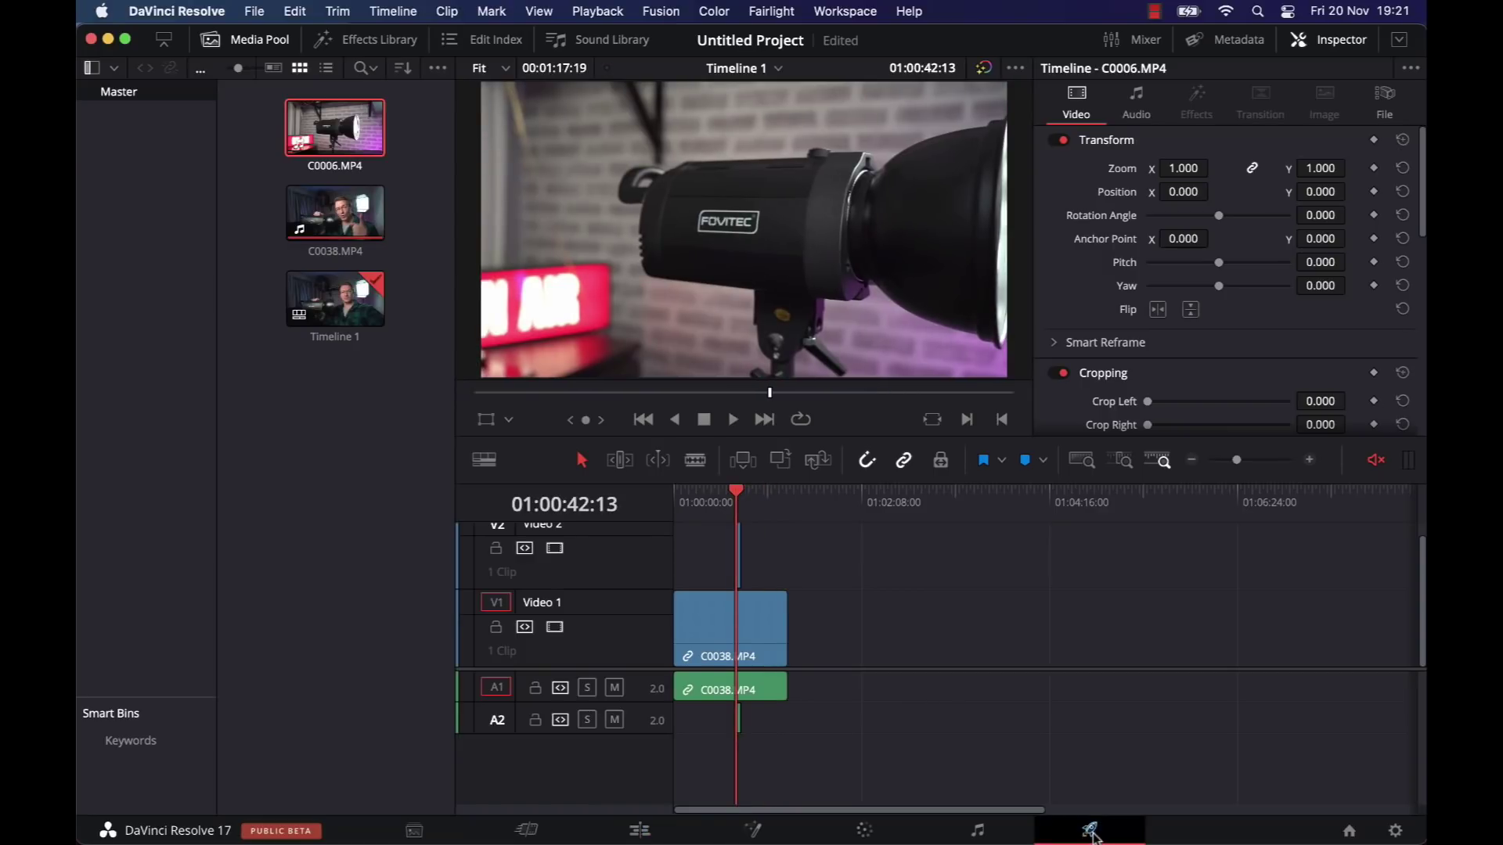
pyautogui.click(458, 141)
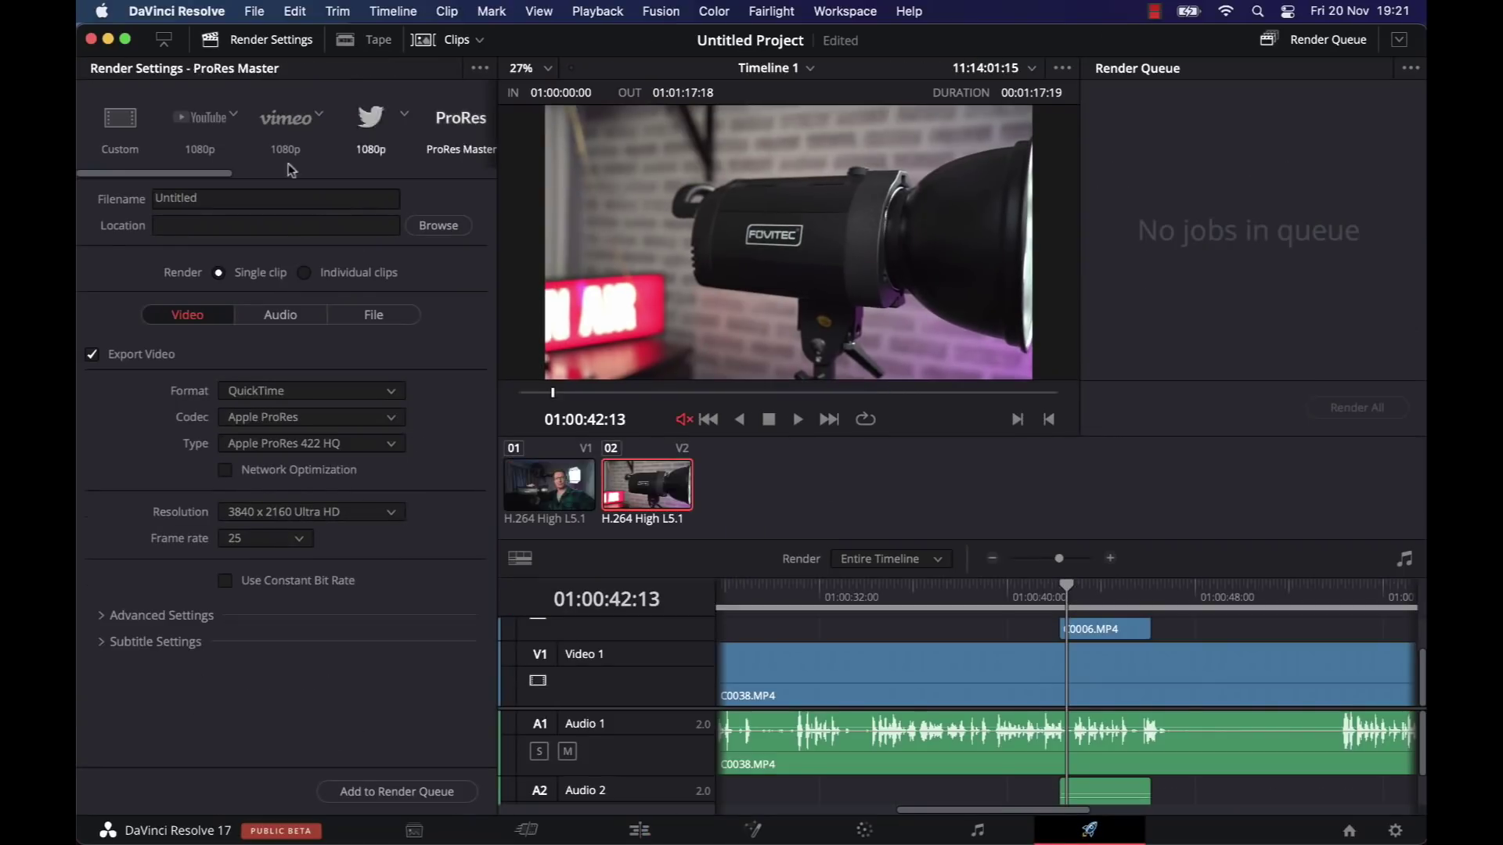
pyautogui.moveTo(209, 172); pyautogui.dragTo(307, 188)
pyautogui.click(275, 119)
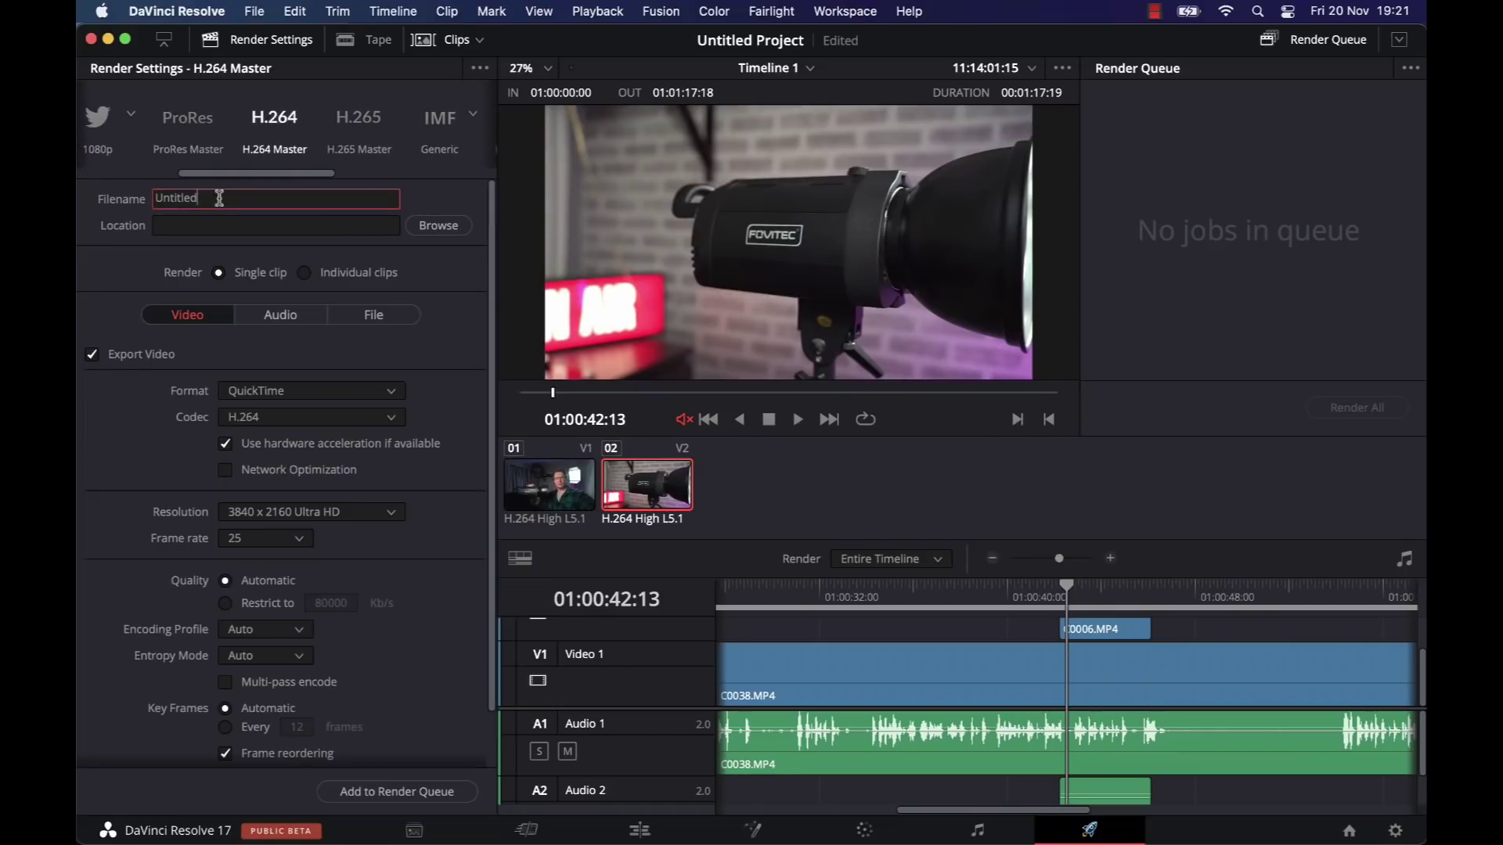
pyautogui.write('test')
pyautogui.click(438, 226)
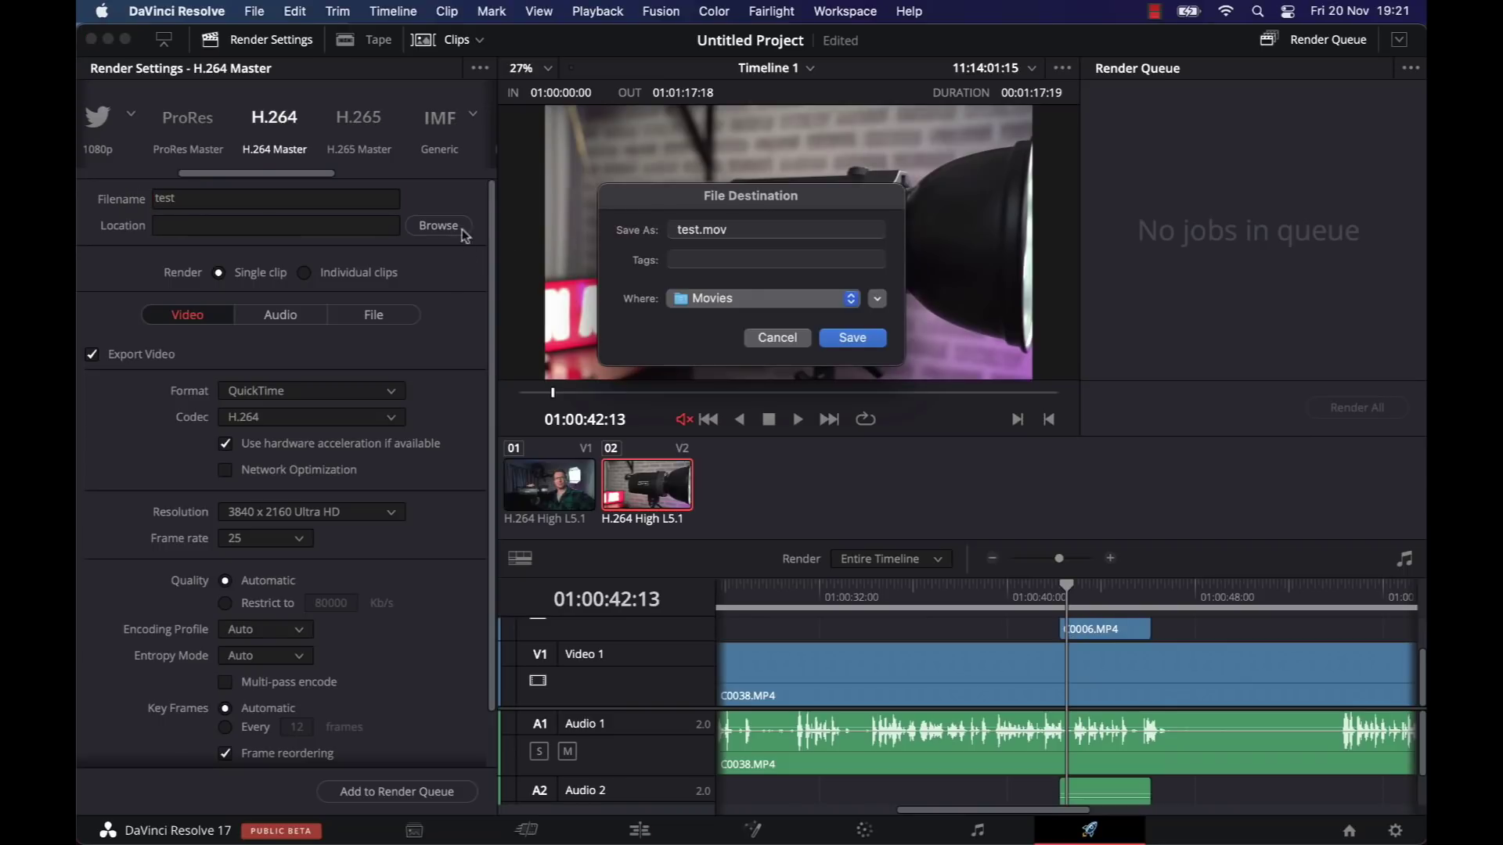
pyautogui.click(853, 339)
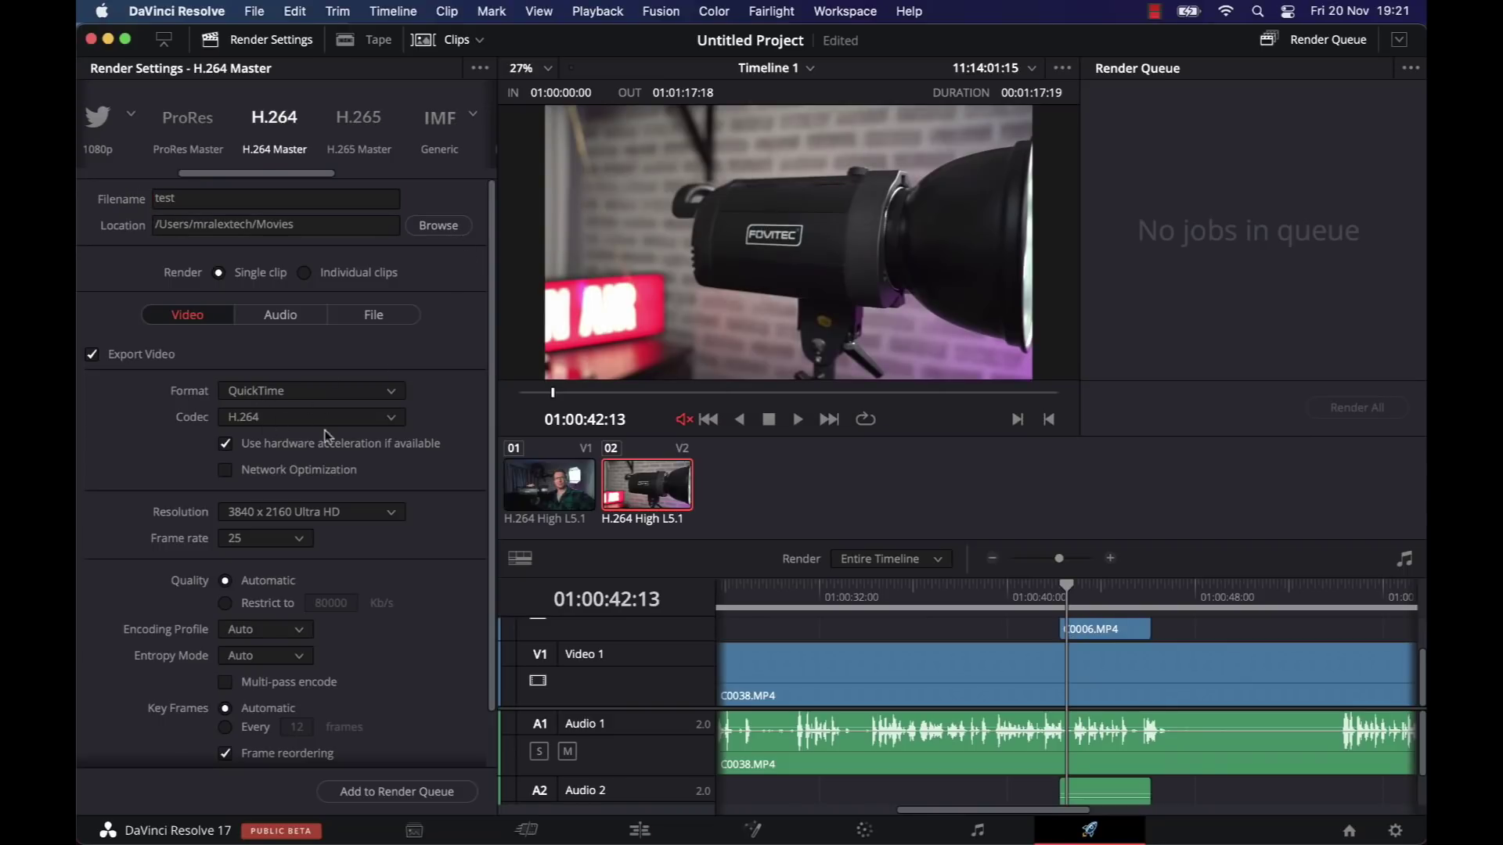
# Step: Add the timeline to the render queue and render the job
pyautogui.click(386, 793)
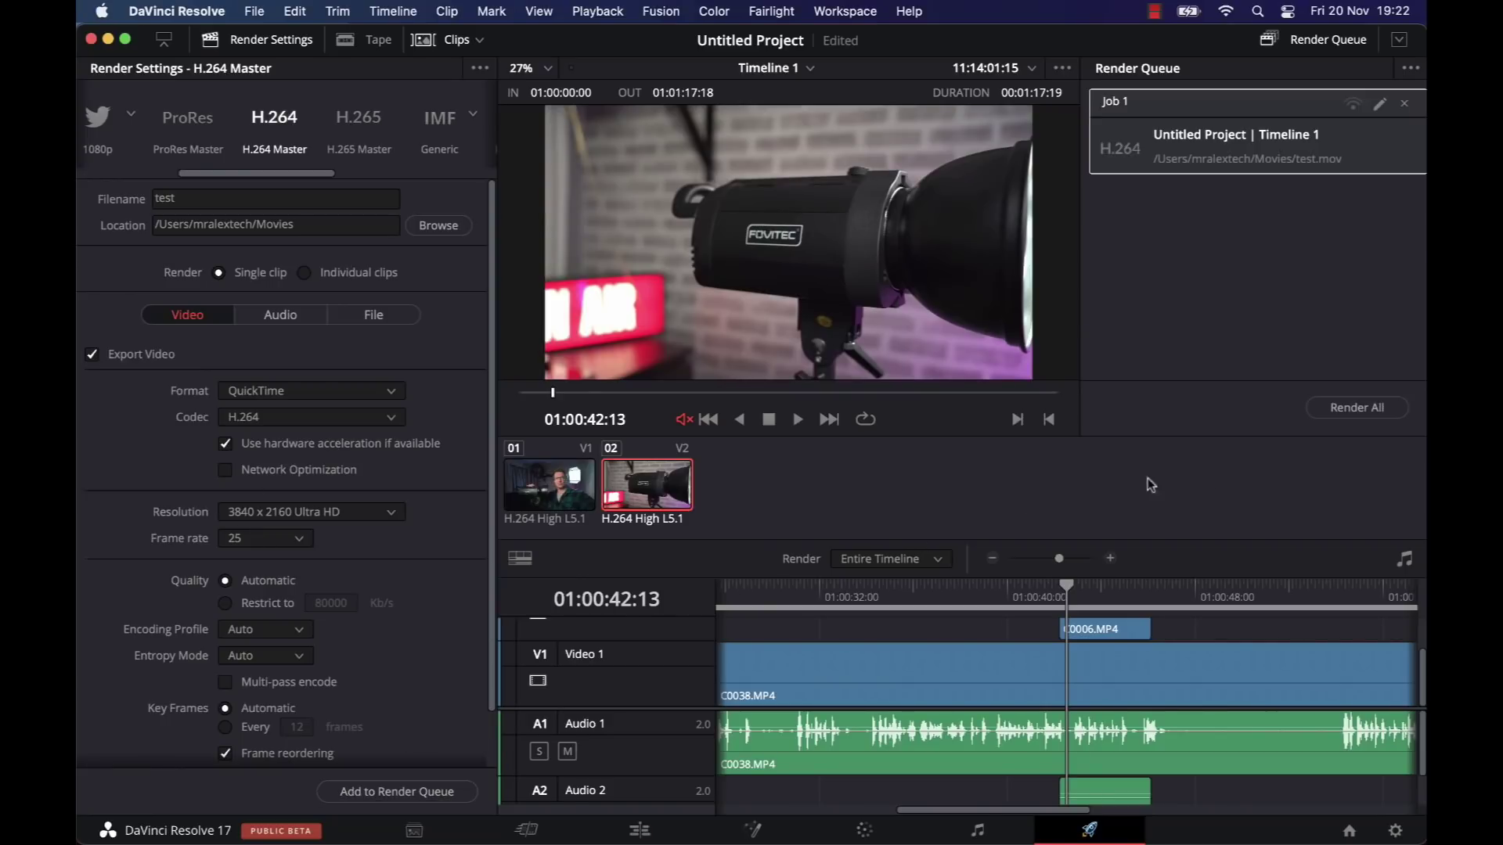
pyautogui.click(1362, 408)
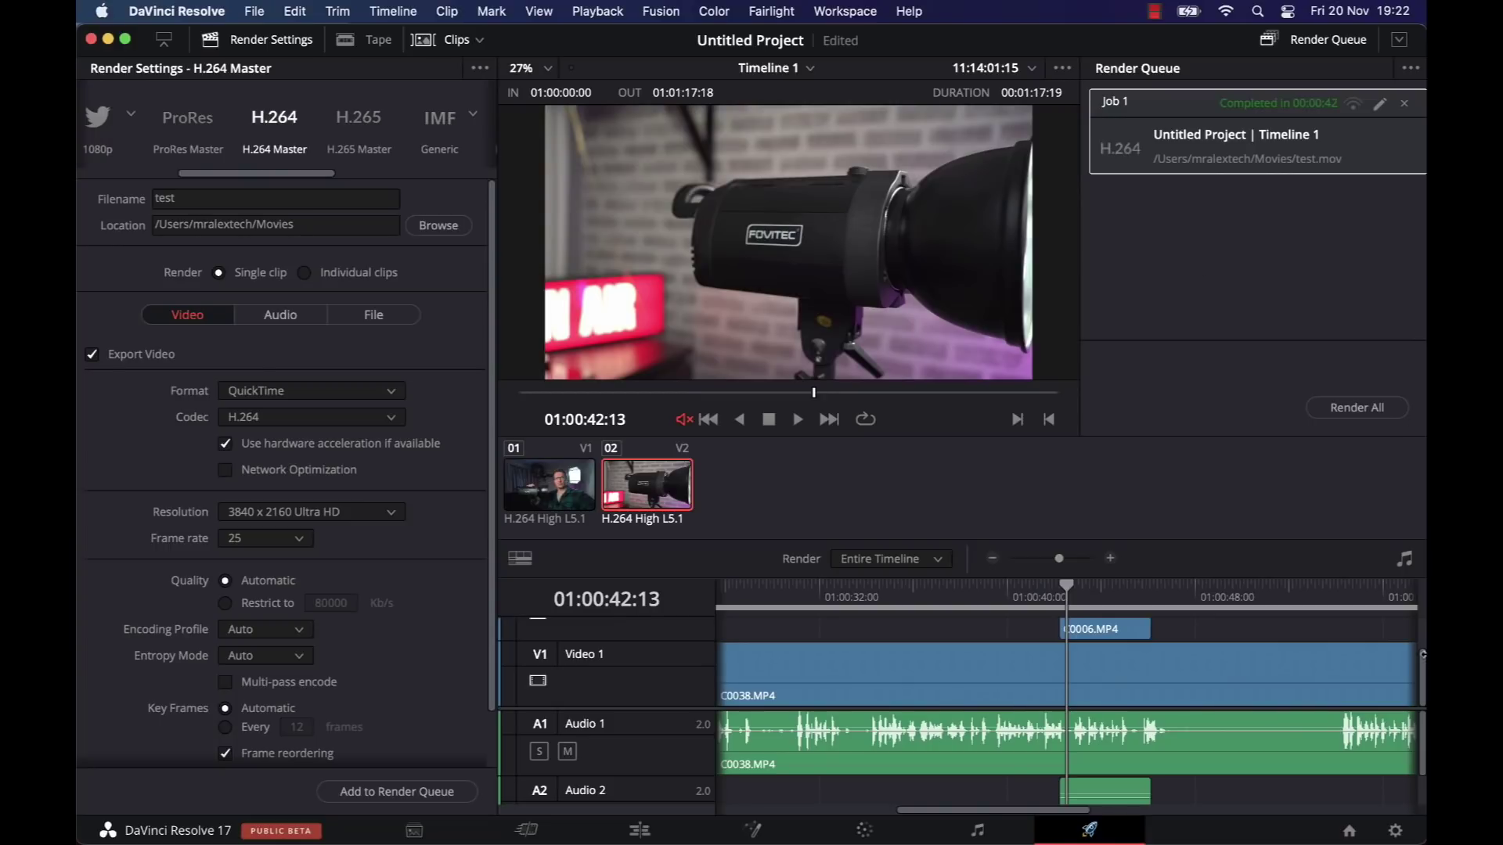
# Step: Queue a 1920 x 1080 HD render of the timeline named test10, start rendering it and stop it partway
pyautogui.click(341, 514)
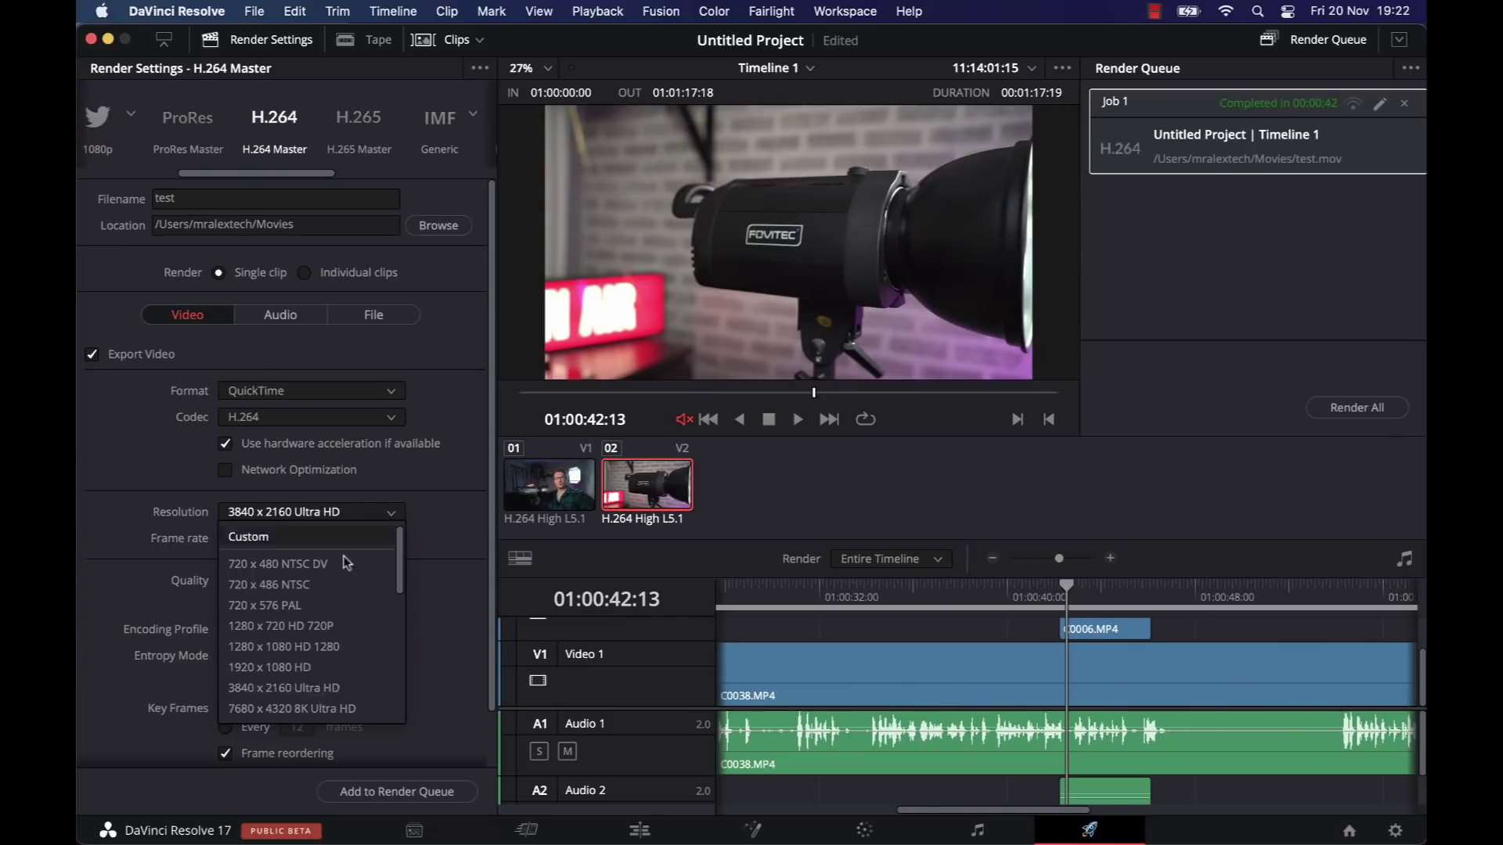
pyautogui.click(305, 667)
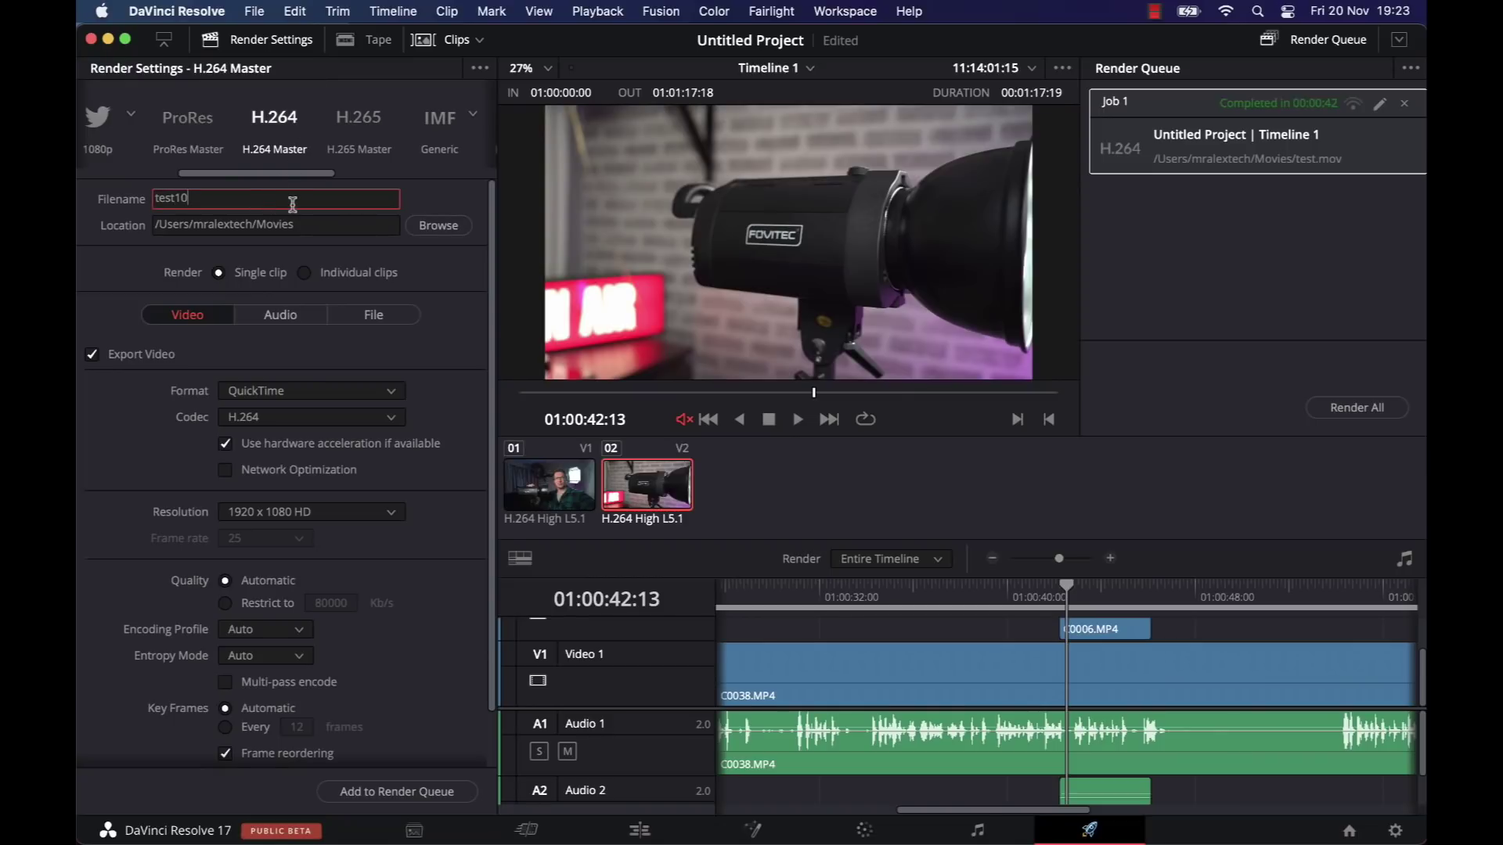
pyautogui.click(389, 792)
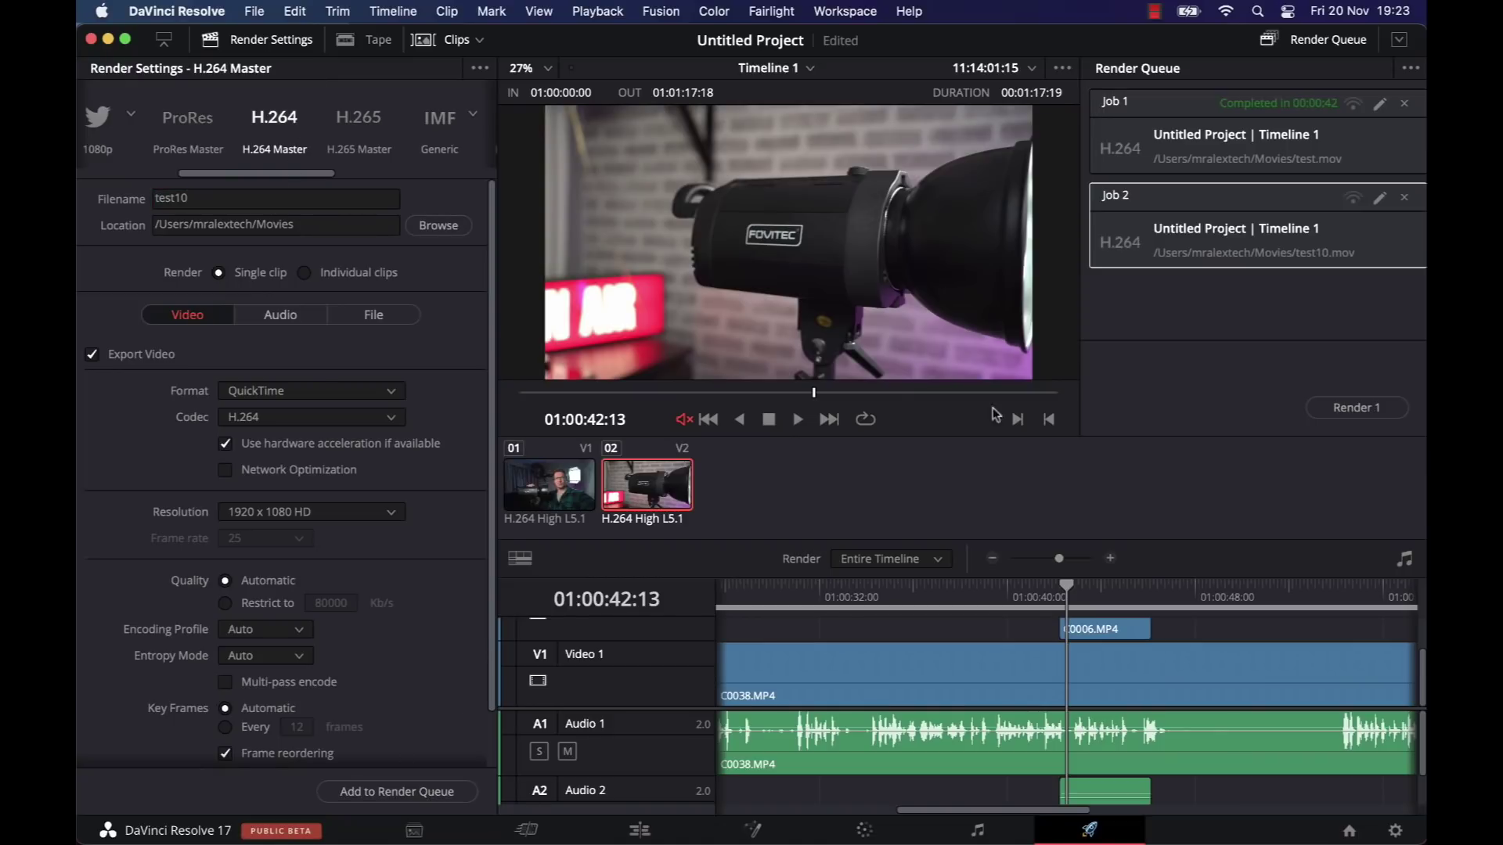
pyautogui.click(1340, 405)
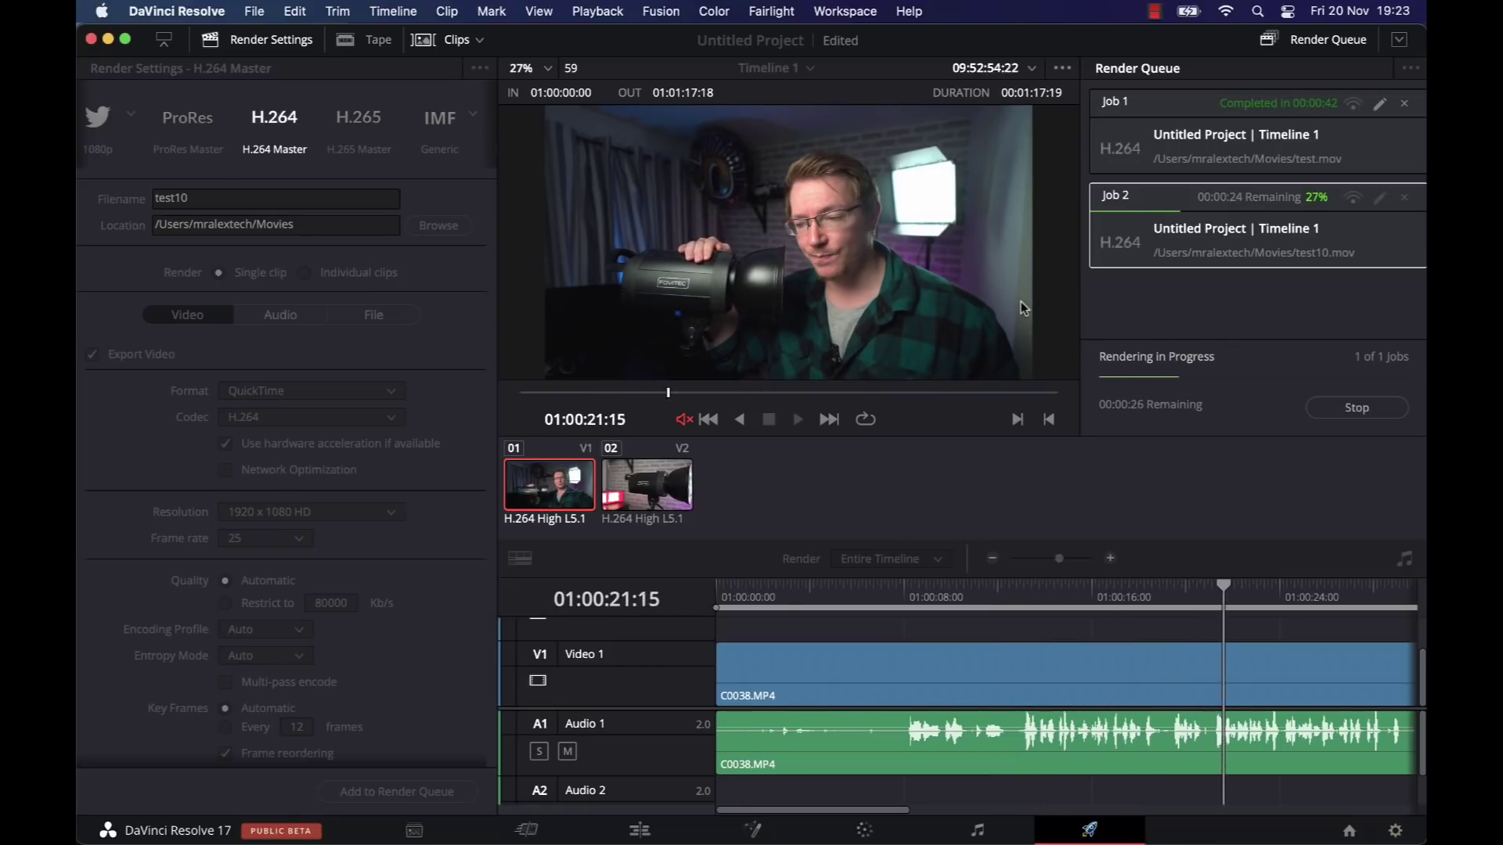
pyautogui.click(1366, 404)
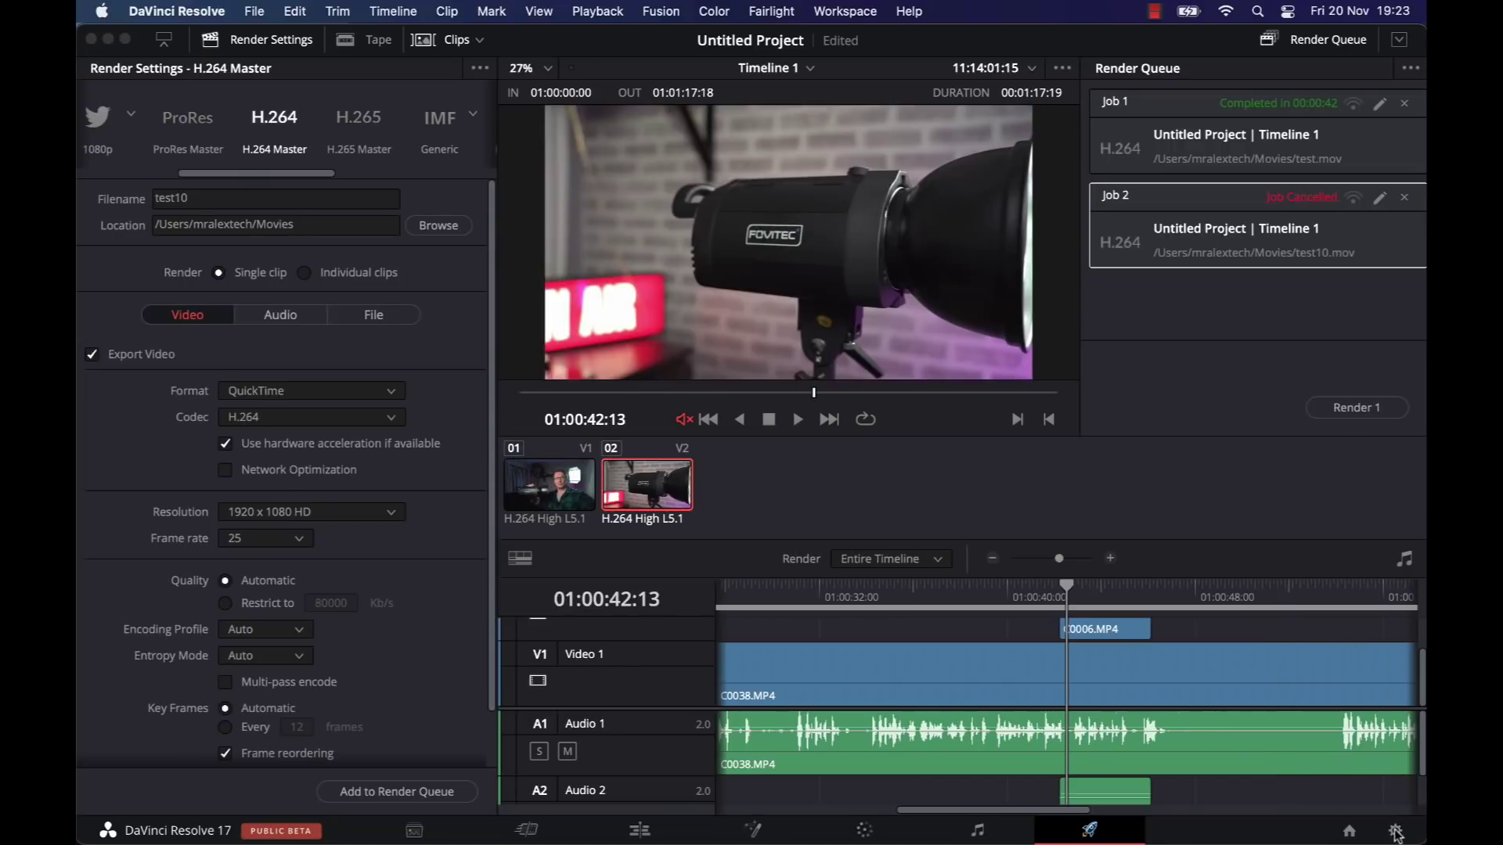
# Step: Set the project's timeline resolution to 1920 x 1080 HD and save the project settings
pyautogui.click(1394, 832)
pyautogui.click(749, 196)
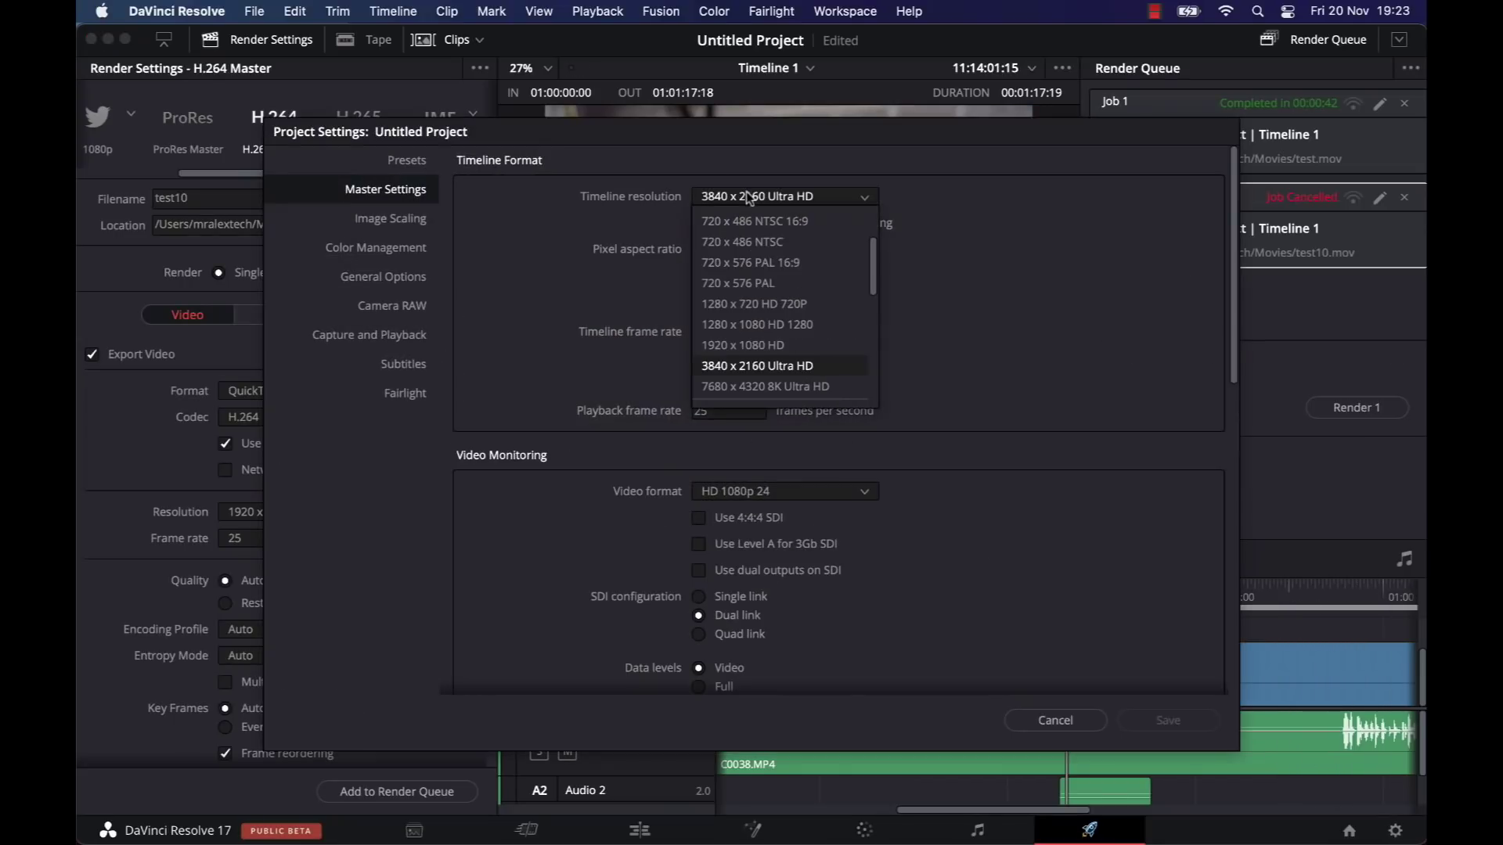
pyautogui.click(748, 345)
pyautogui.click(1166, 720)
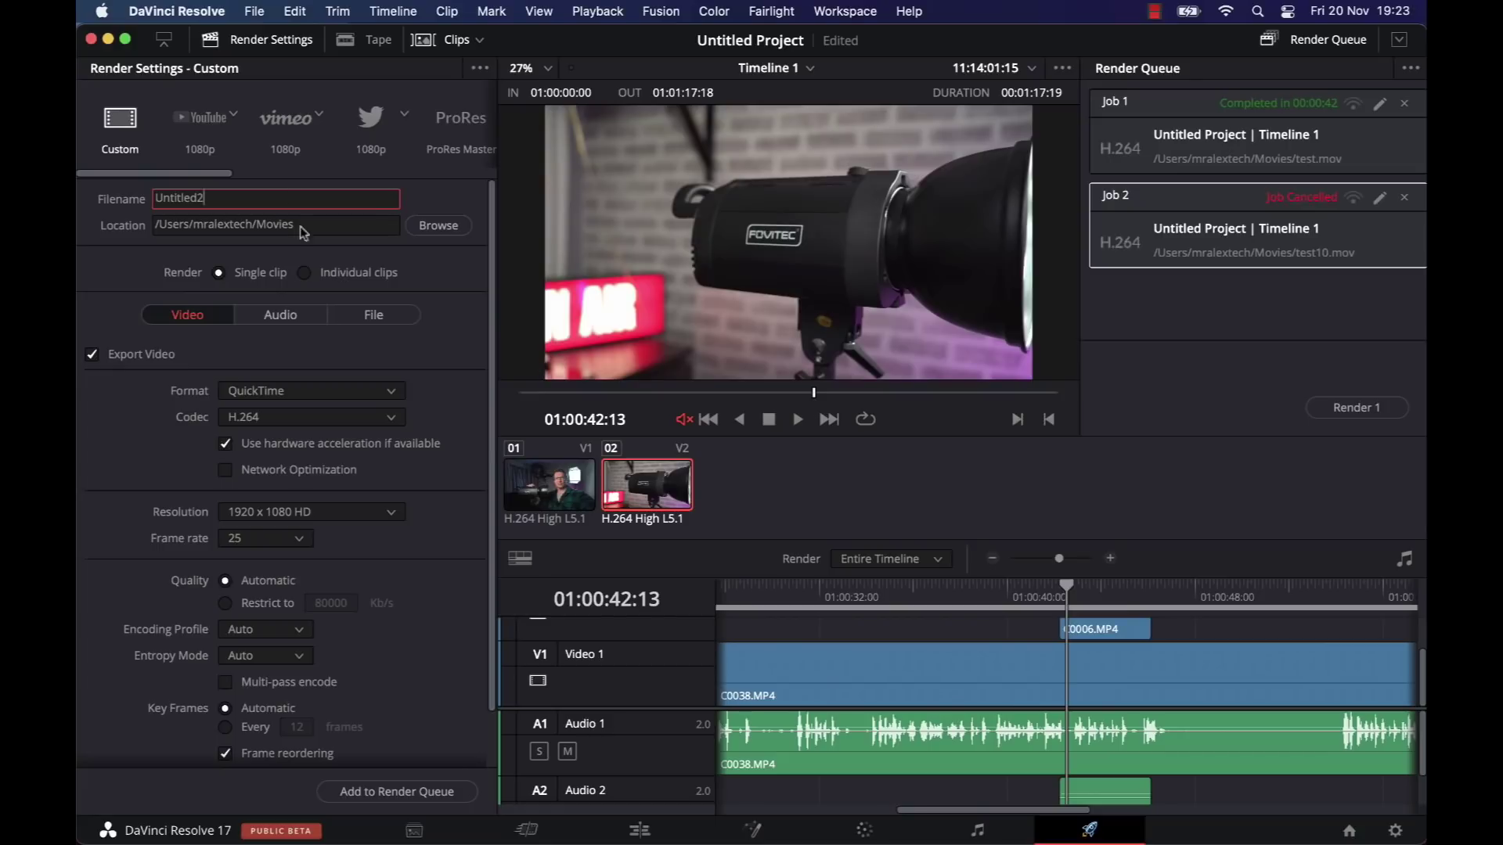
# Step: Name the export Untitled21 instead of replacing the existing file, add it to the render queue and start rendering
pyautogui.click(389, 791)
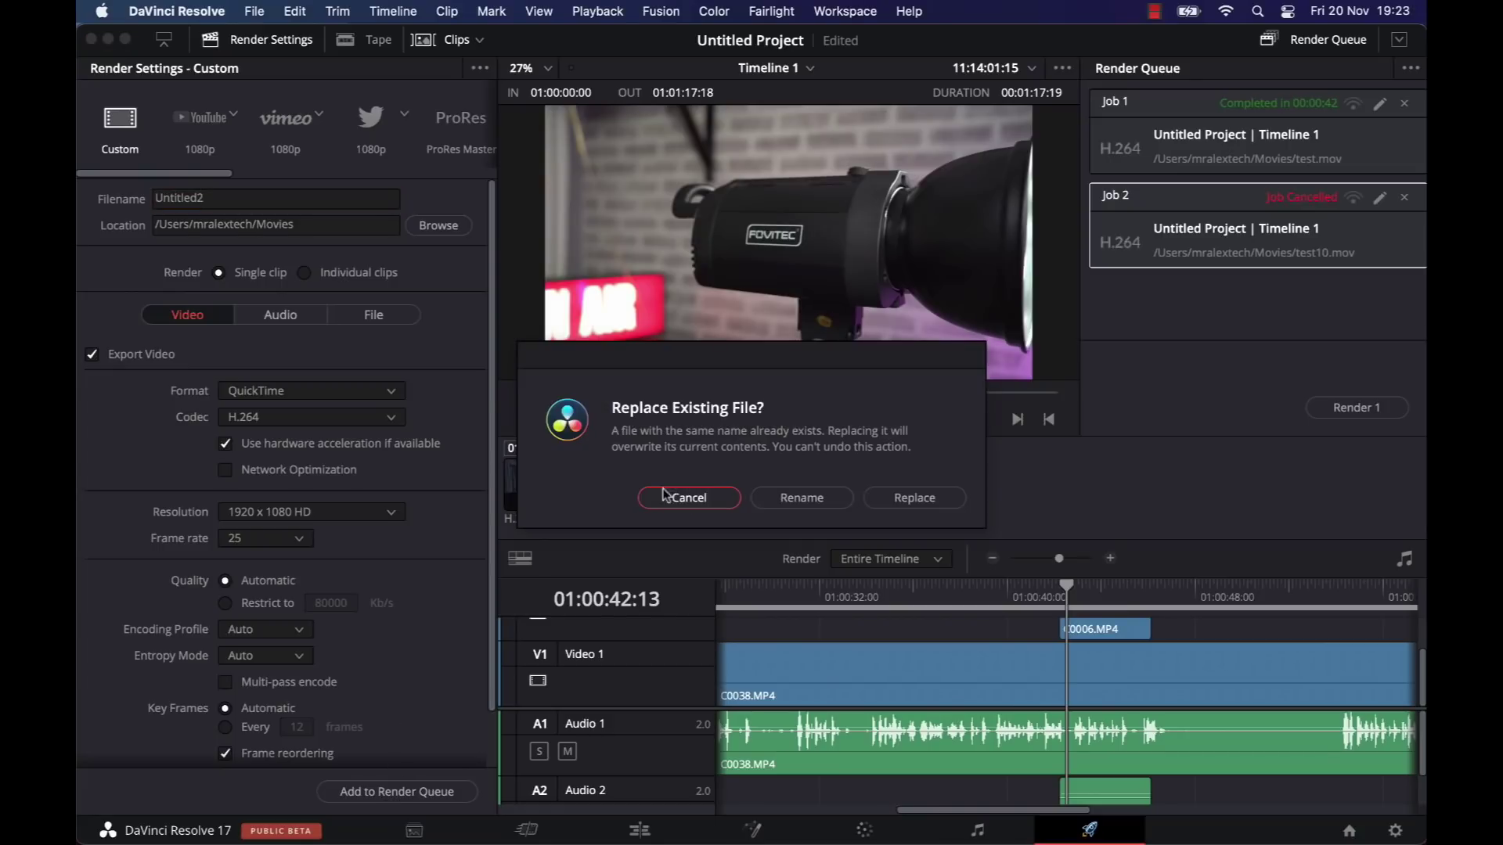
pyautogui.click(759, 501)
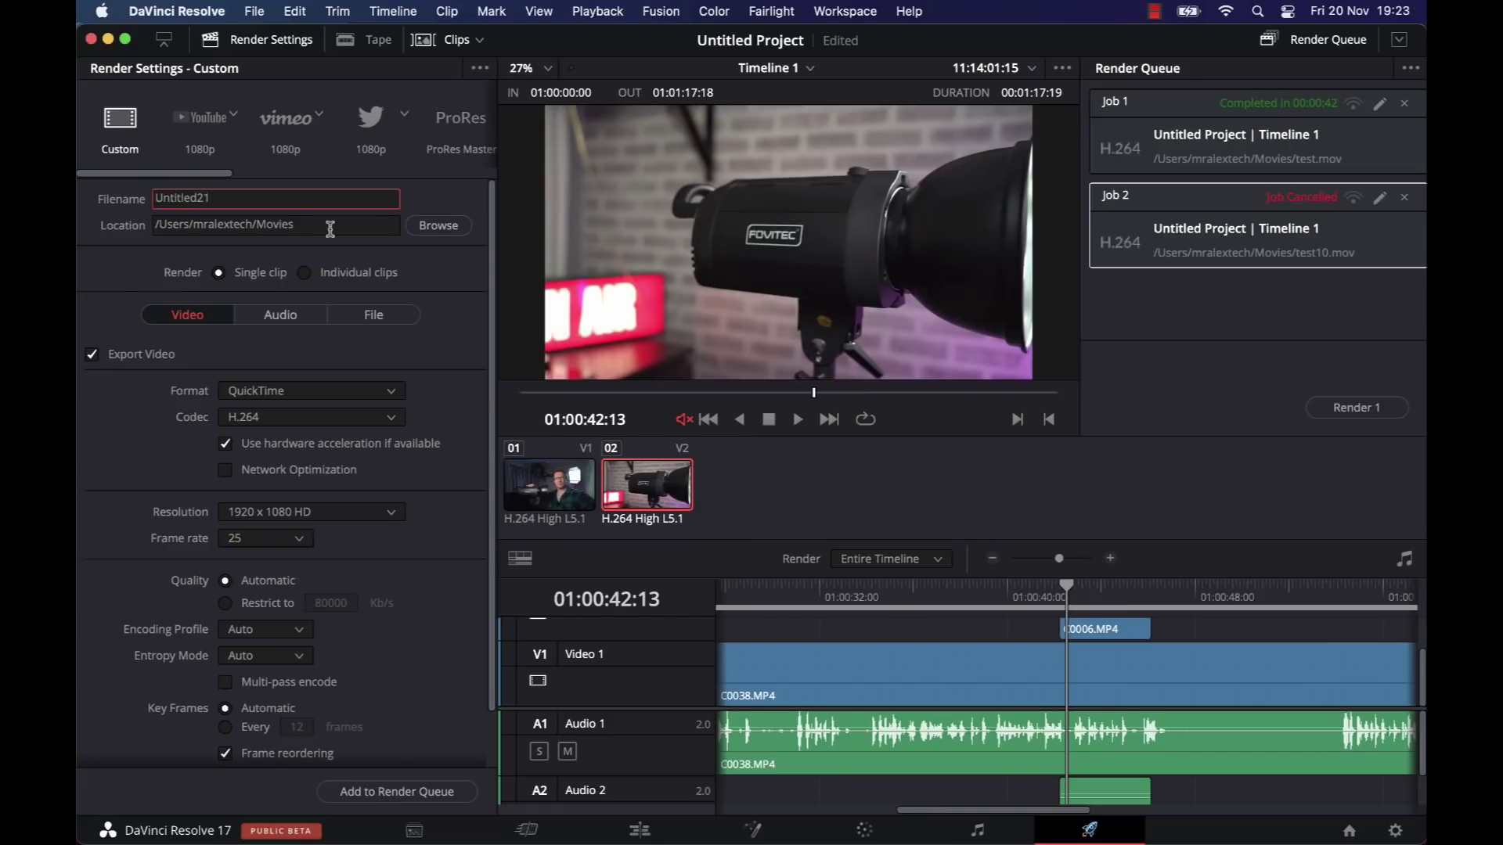
pyautogui.click(428, 793)
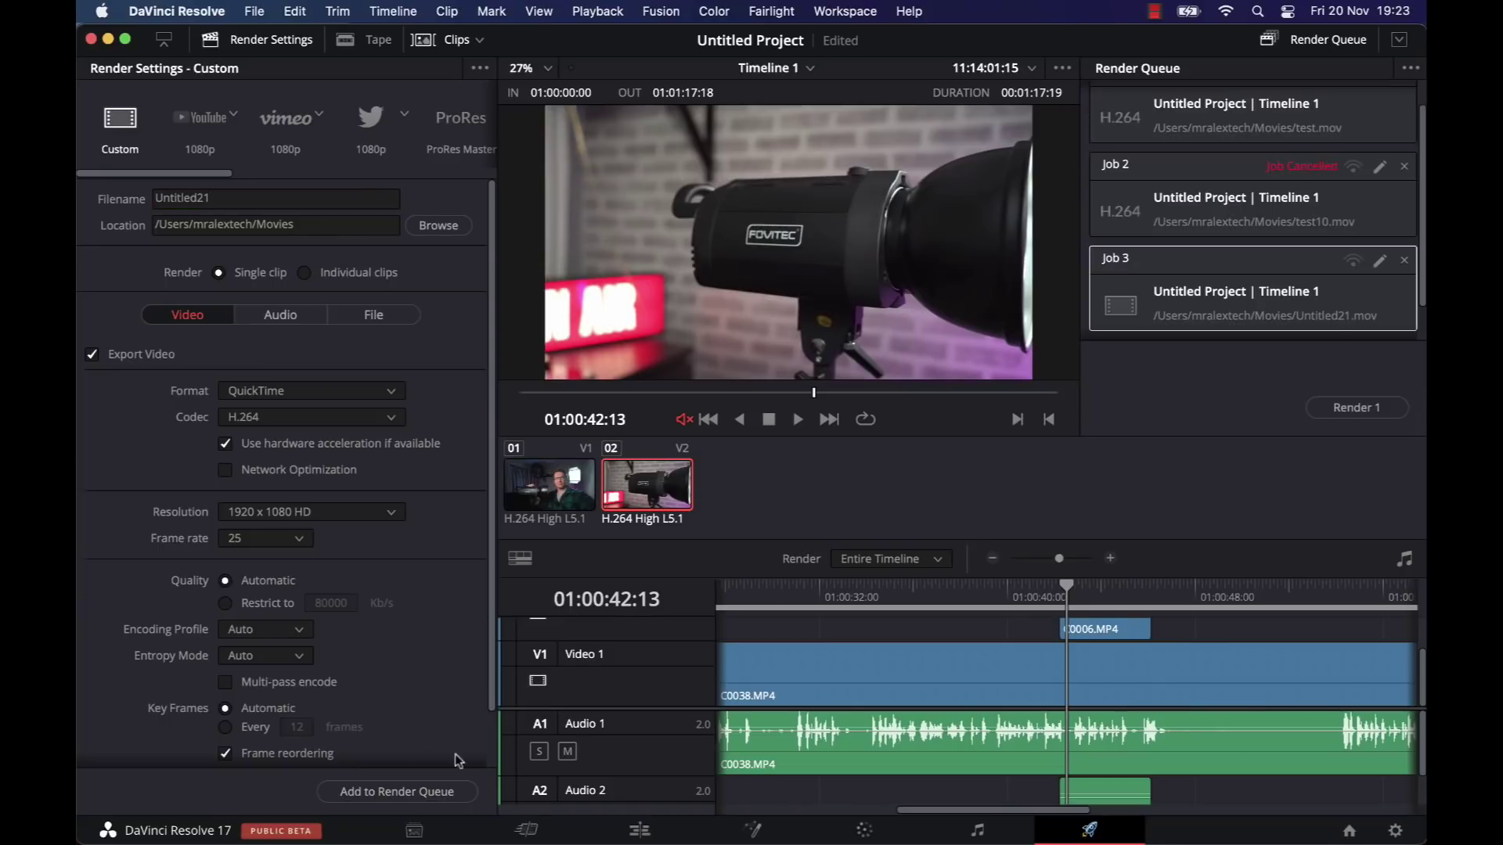
pyautogui.click(1358, 407)
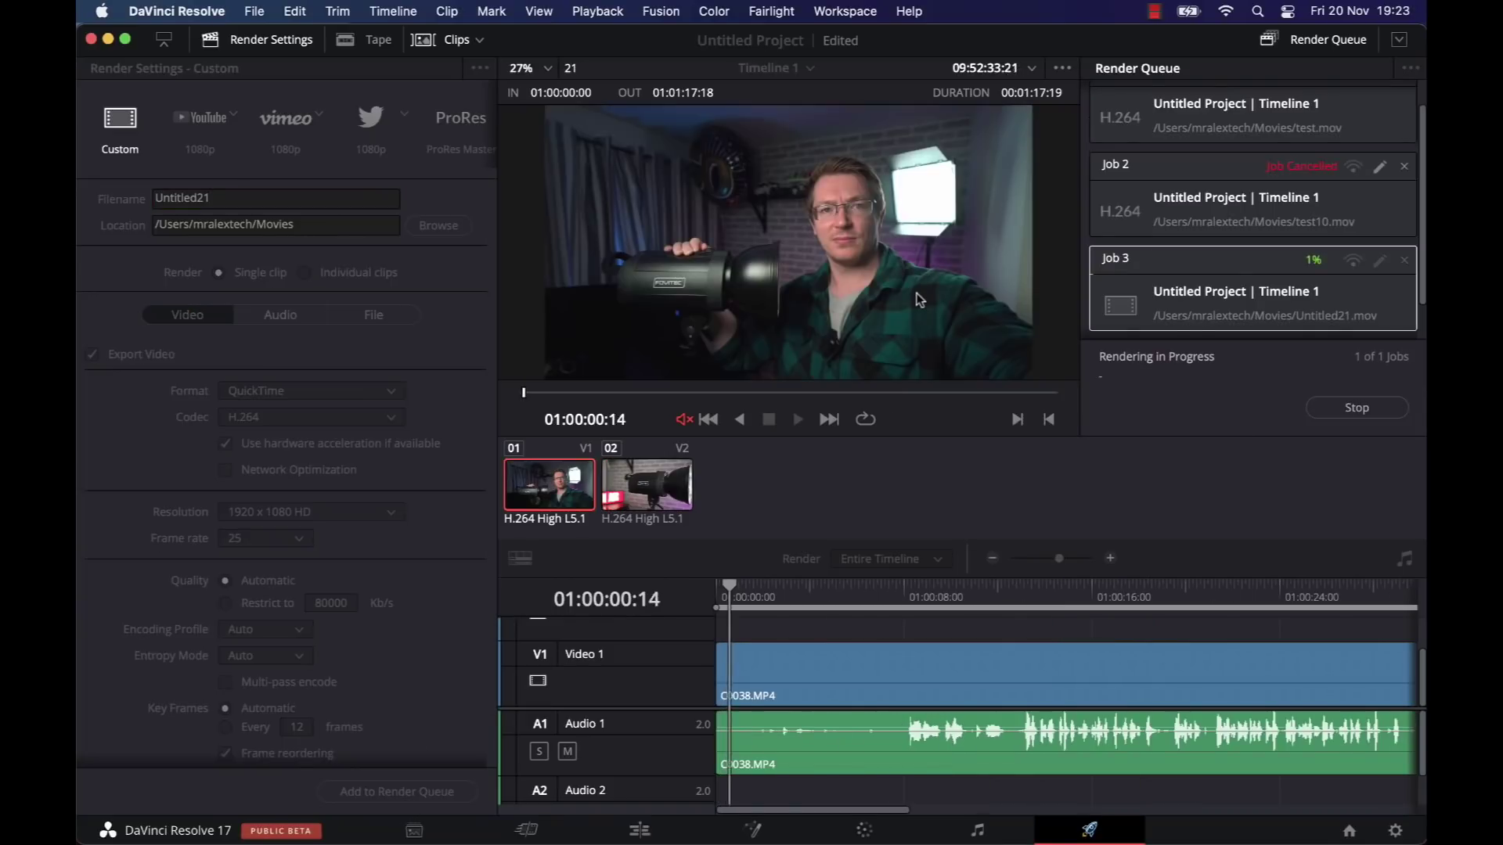
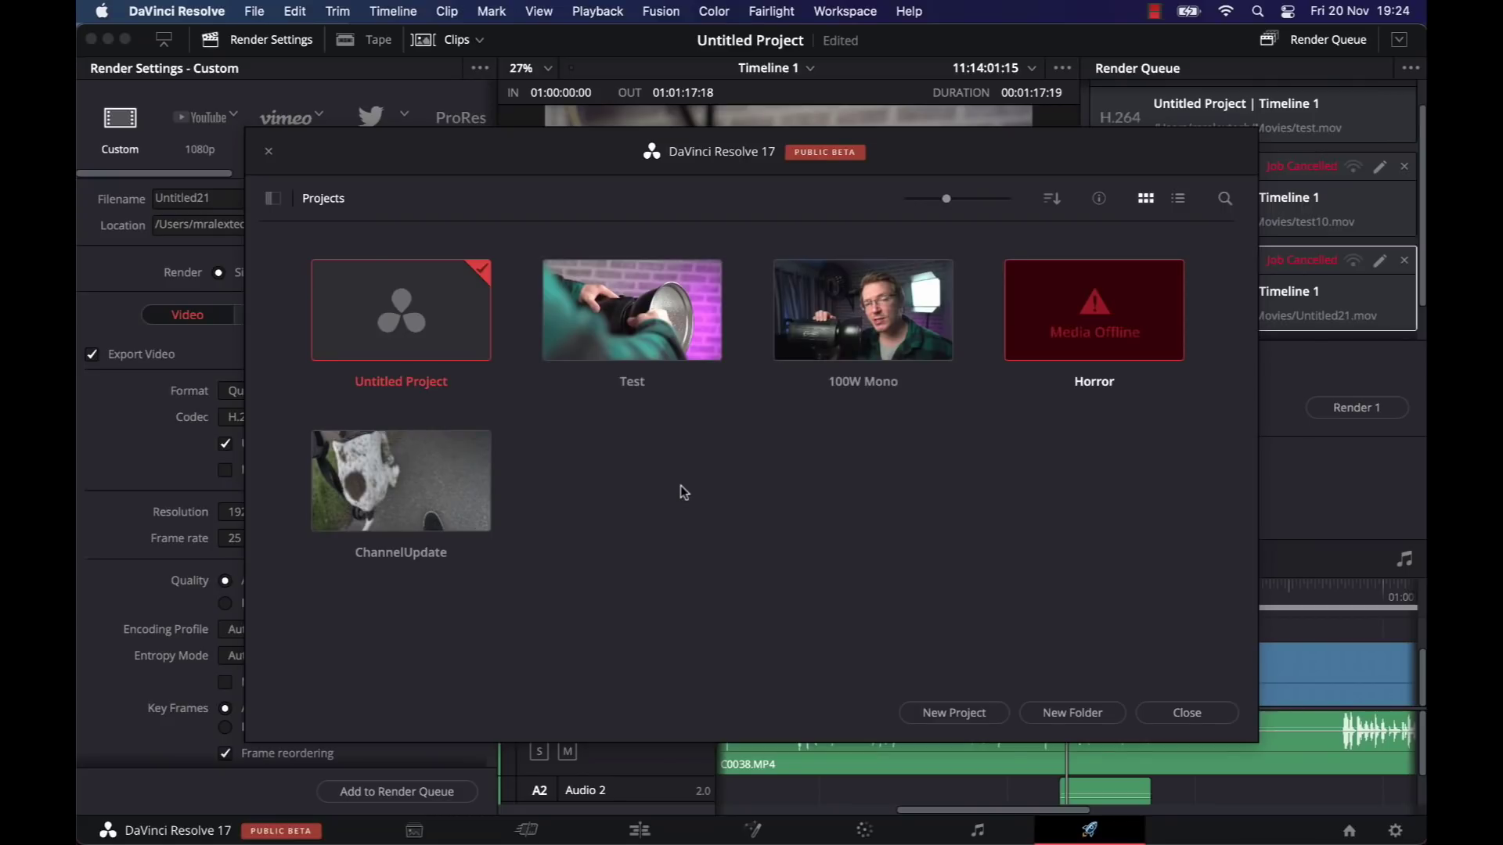
# Step: Open the Horror project's timeline on the Edit page and ripple delete the long Horror.mp4 clip
pyautogui.click(639, 830)
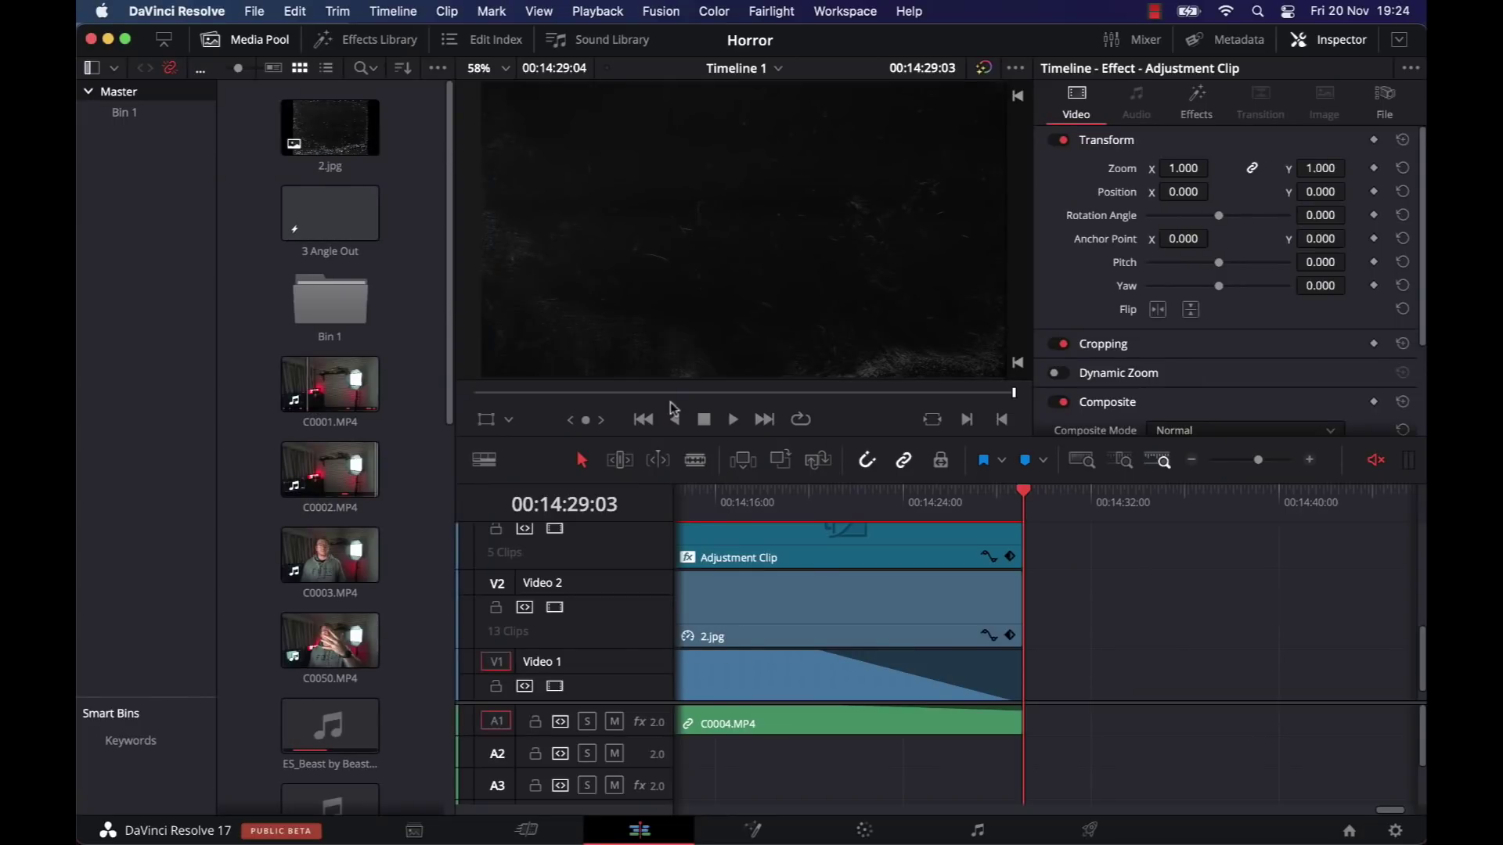
pyautogui.click(1192, 461)
pyautogui.click(1192, 461)
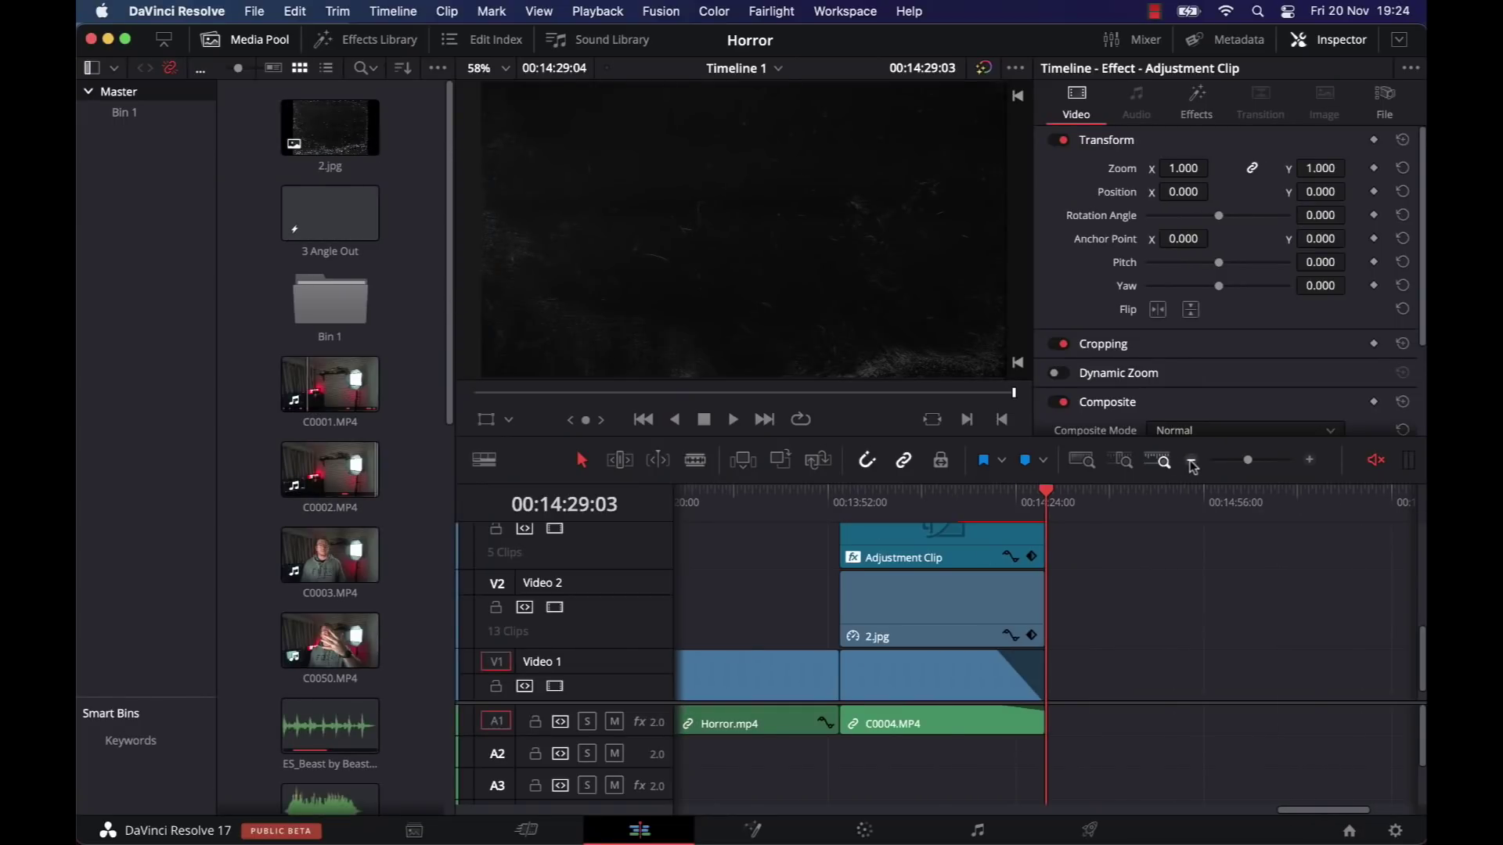
pyautogui.click(1192, 461)
pyautogui.click(1006, 508)
pyautogui.moveTo(1008, 509); pyautogui.dragTo(79, 503)
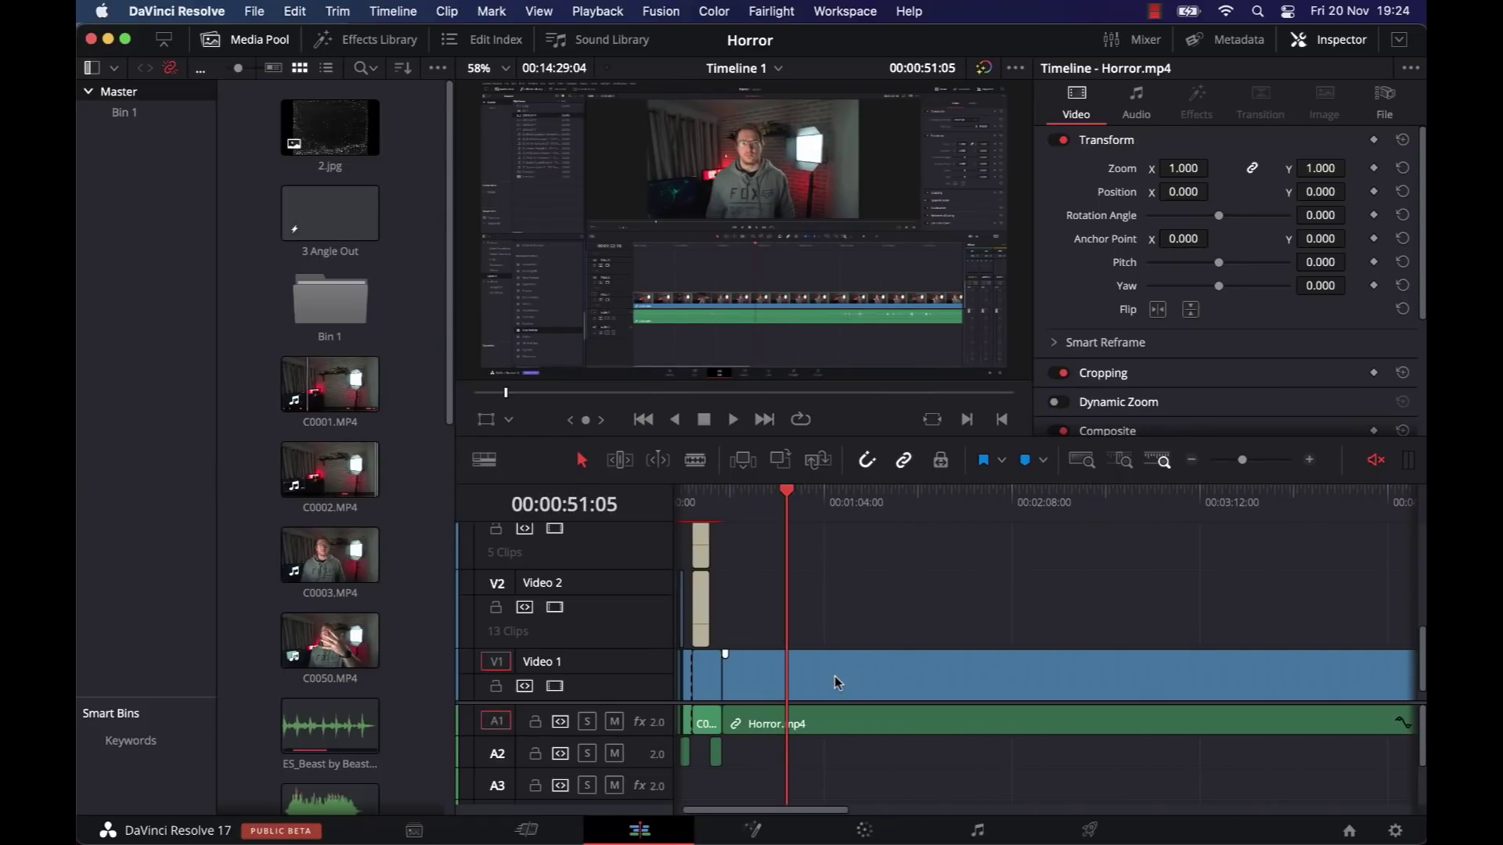
pyautogui.click(886, 675)
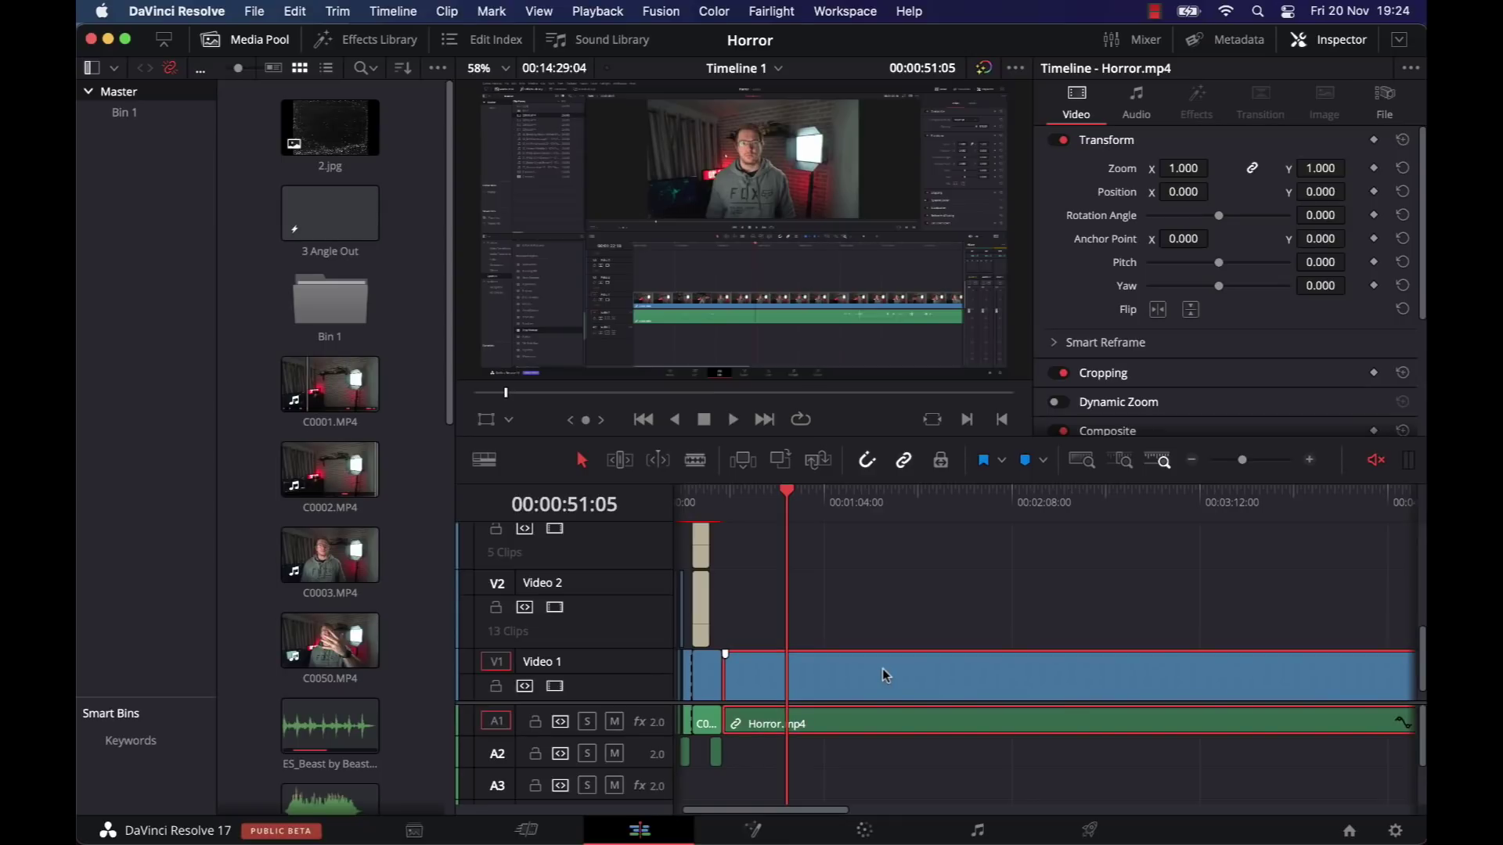
pyautogui.press('super+z')
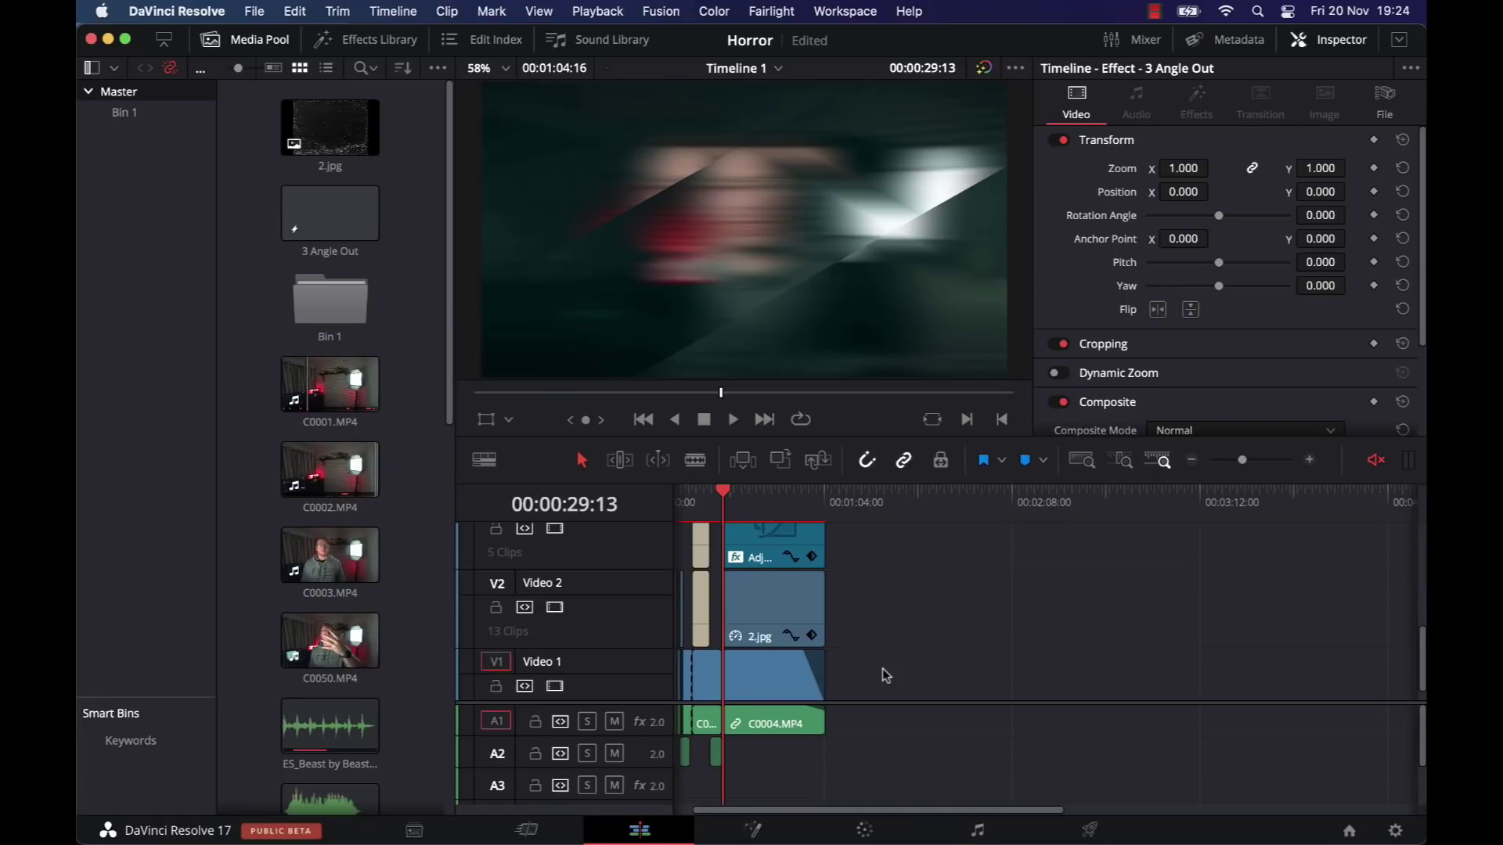
# Step: Return to the start of the timeline and check the timeline format in the project's master settings
pyautogui.press('Home')
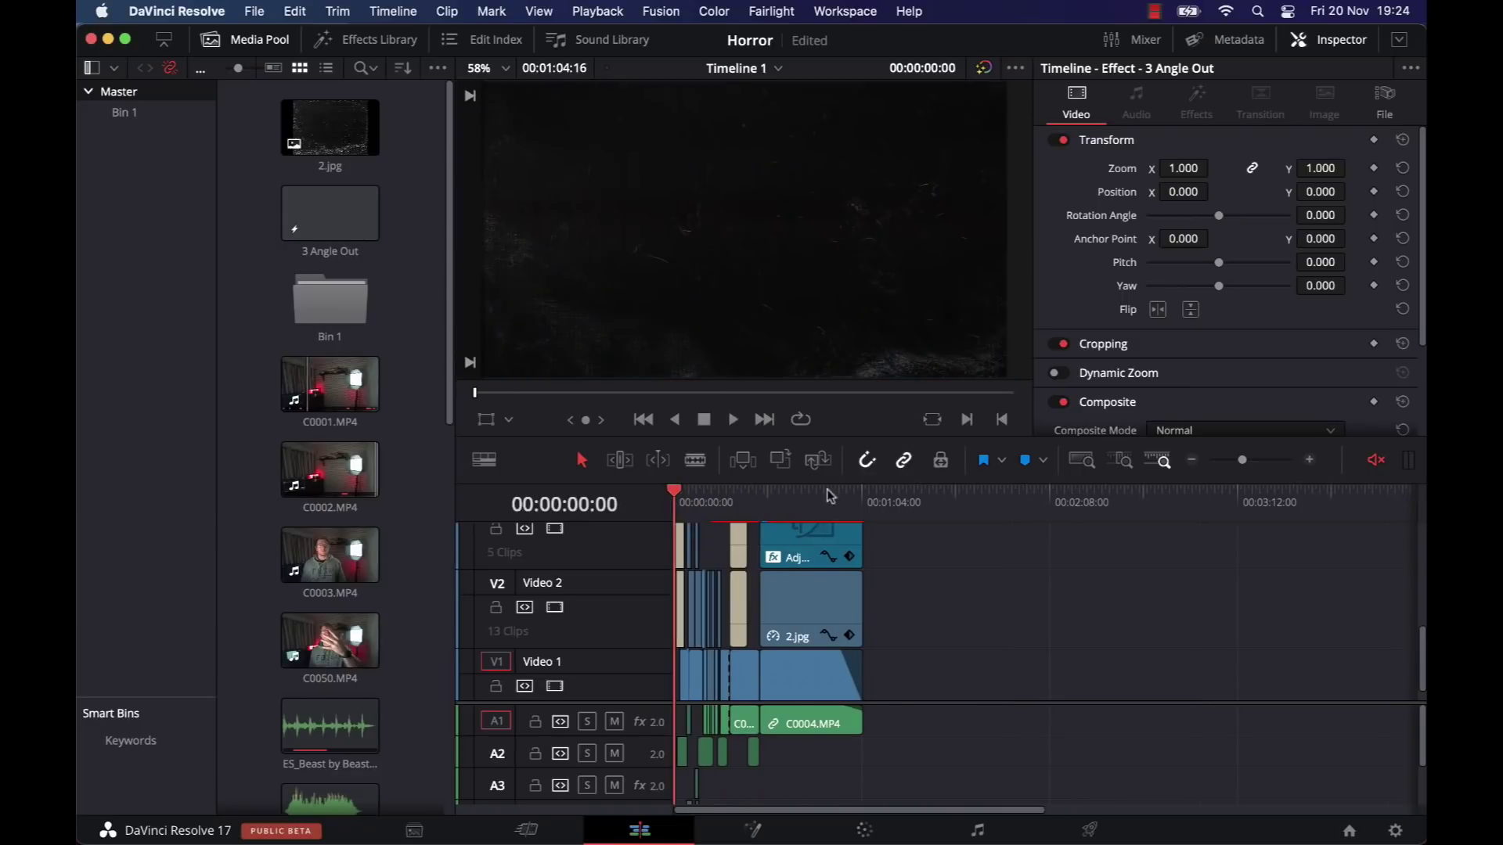
pyautogui.click(1312, 463)
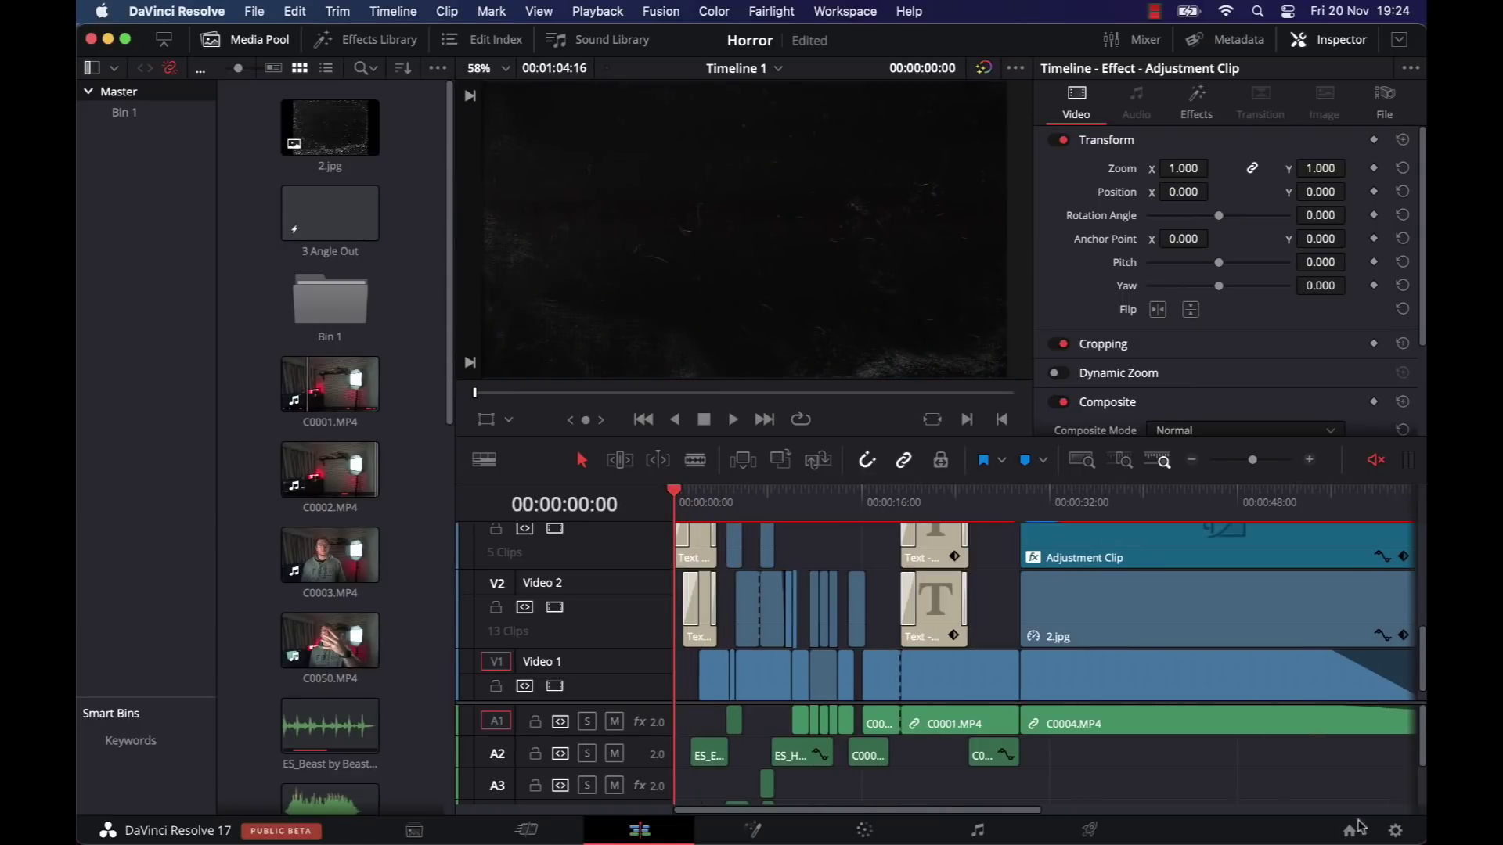
pyautogui.click(1397, 833)
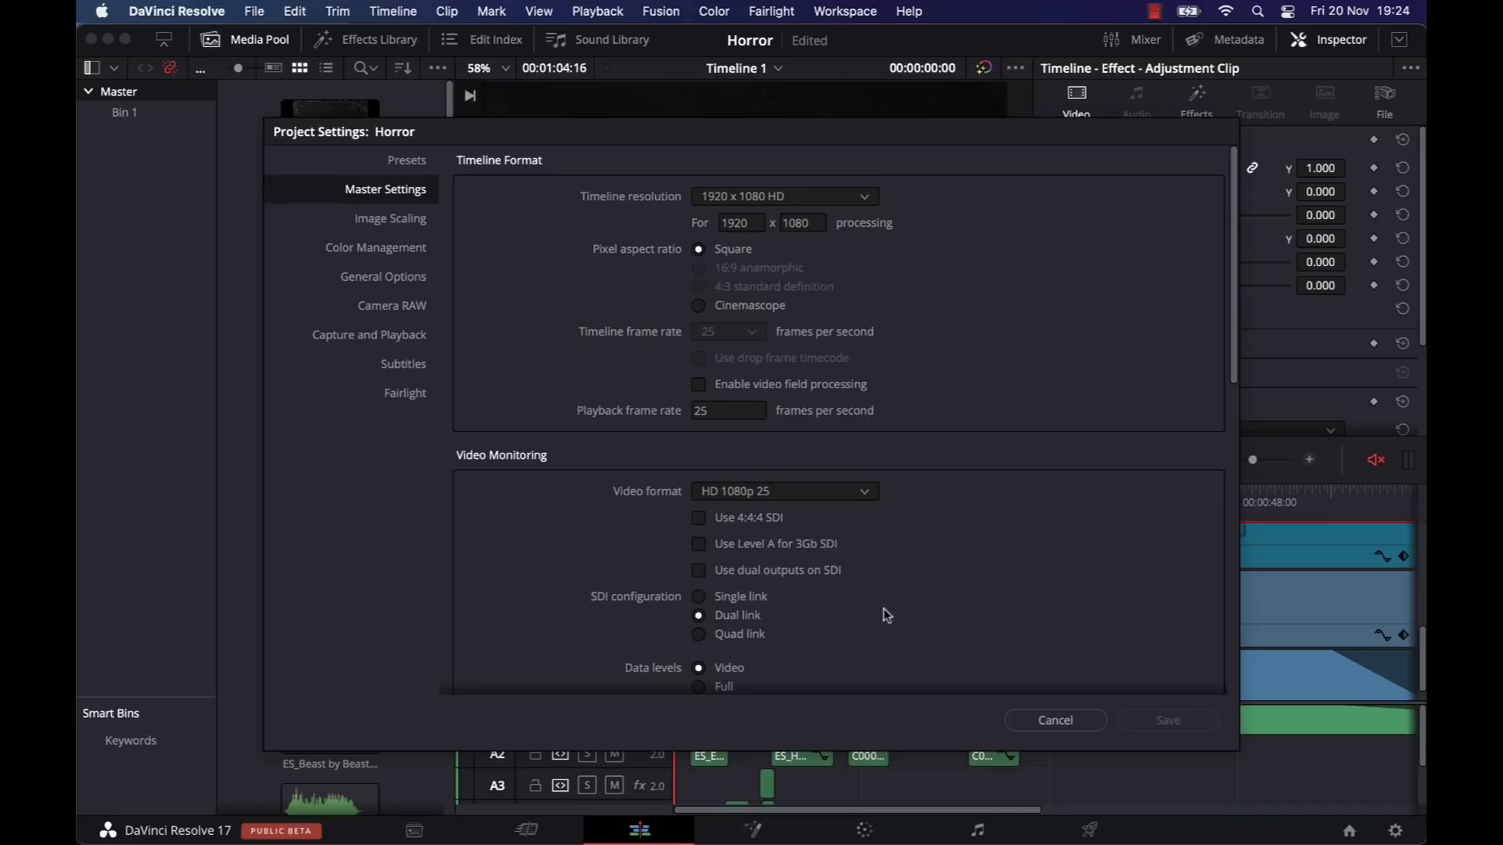
pyautogui.click(1045, 732)
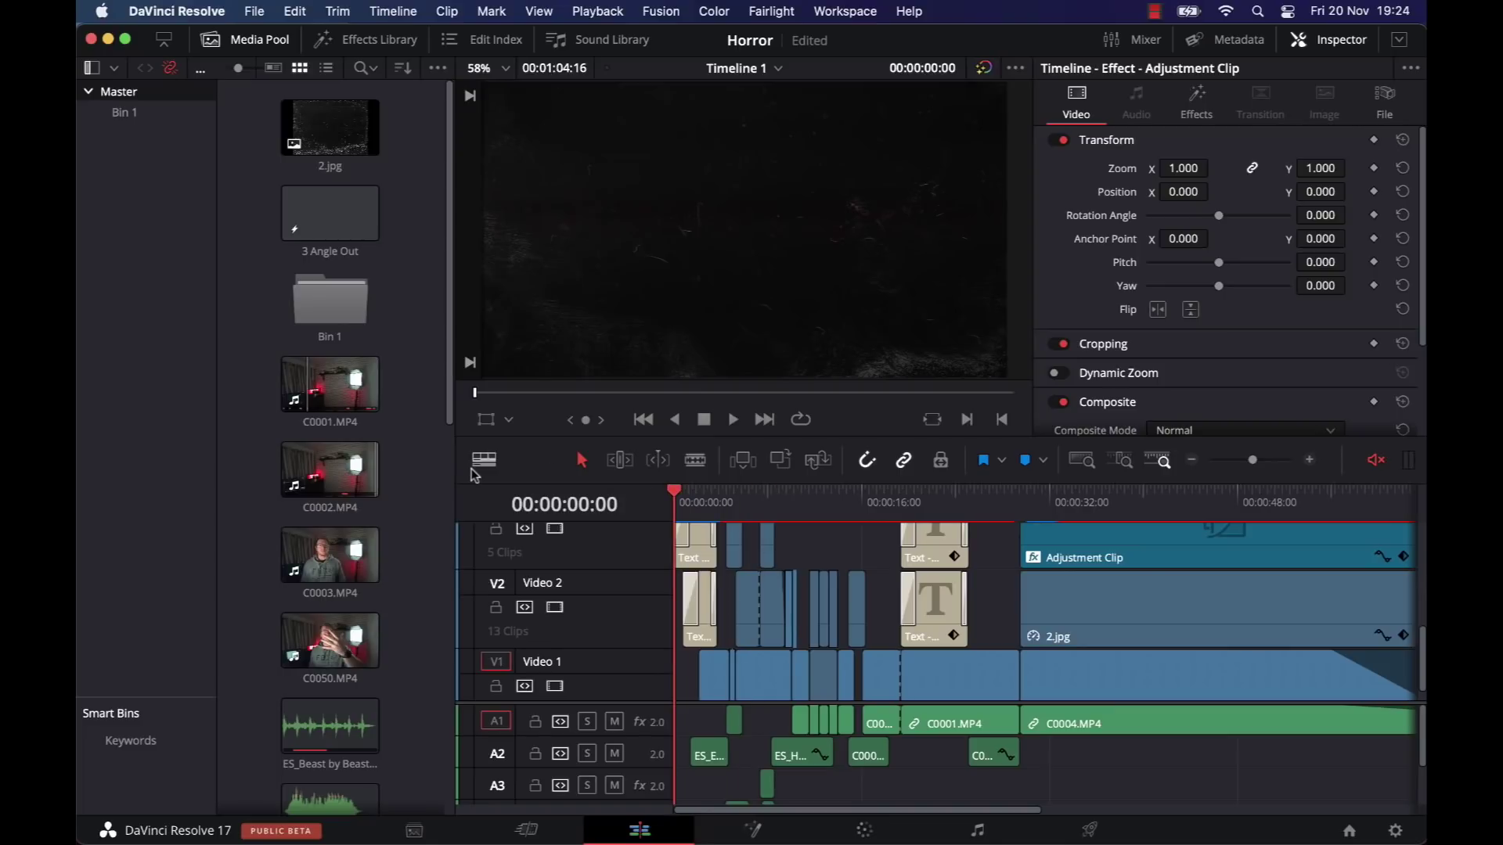
# Step: Play the Horror timeline from the start and jump between several points to review playback performance
pyautogui.press('space')
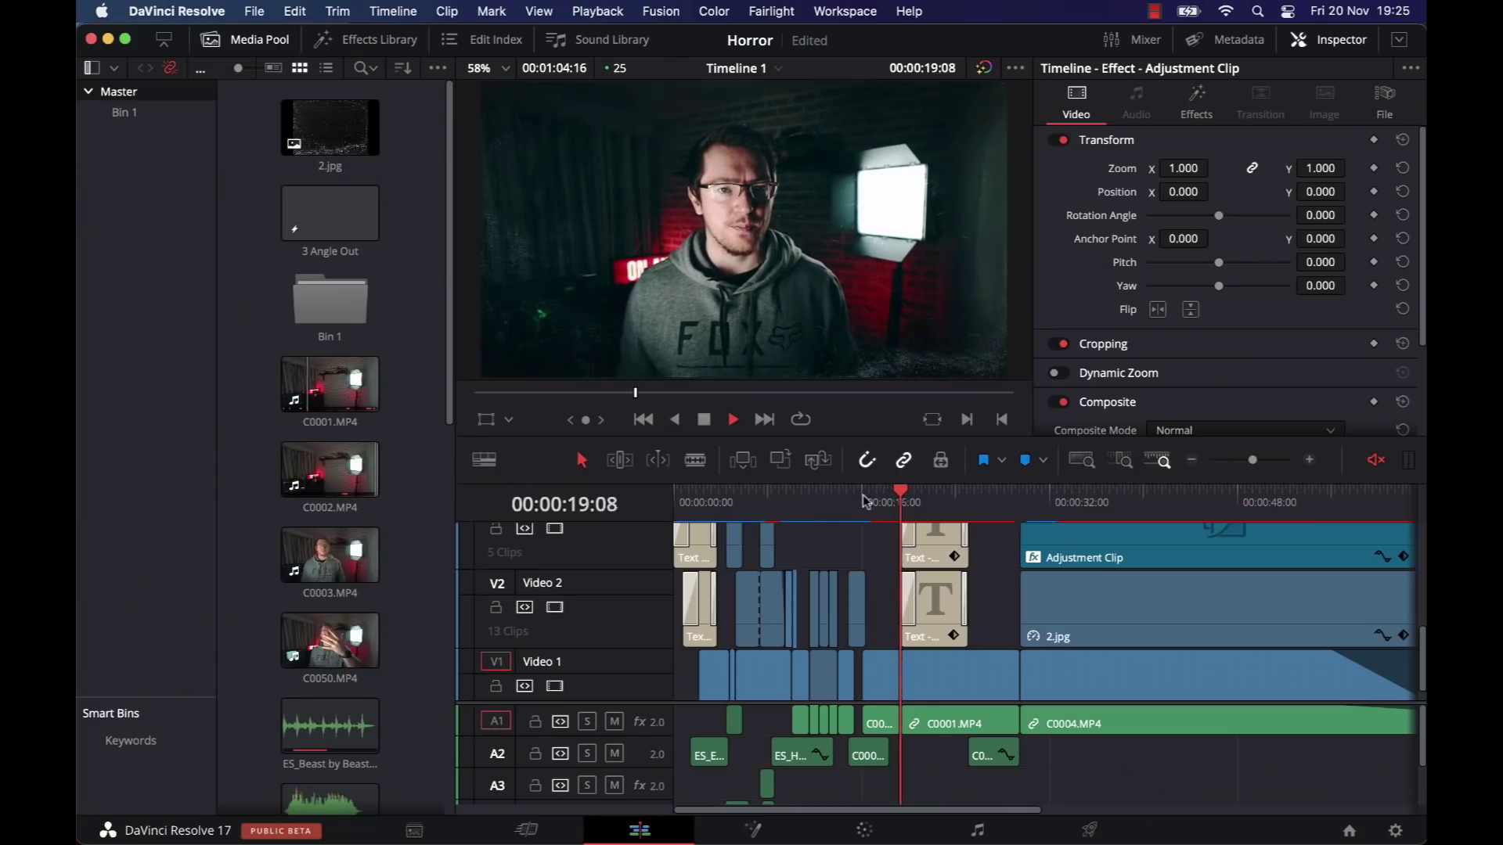
pyautogui.click(811, 505)
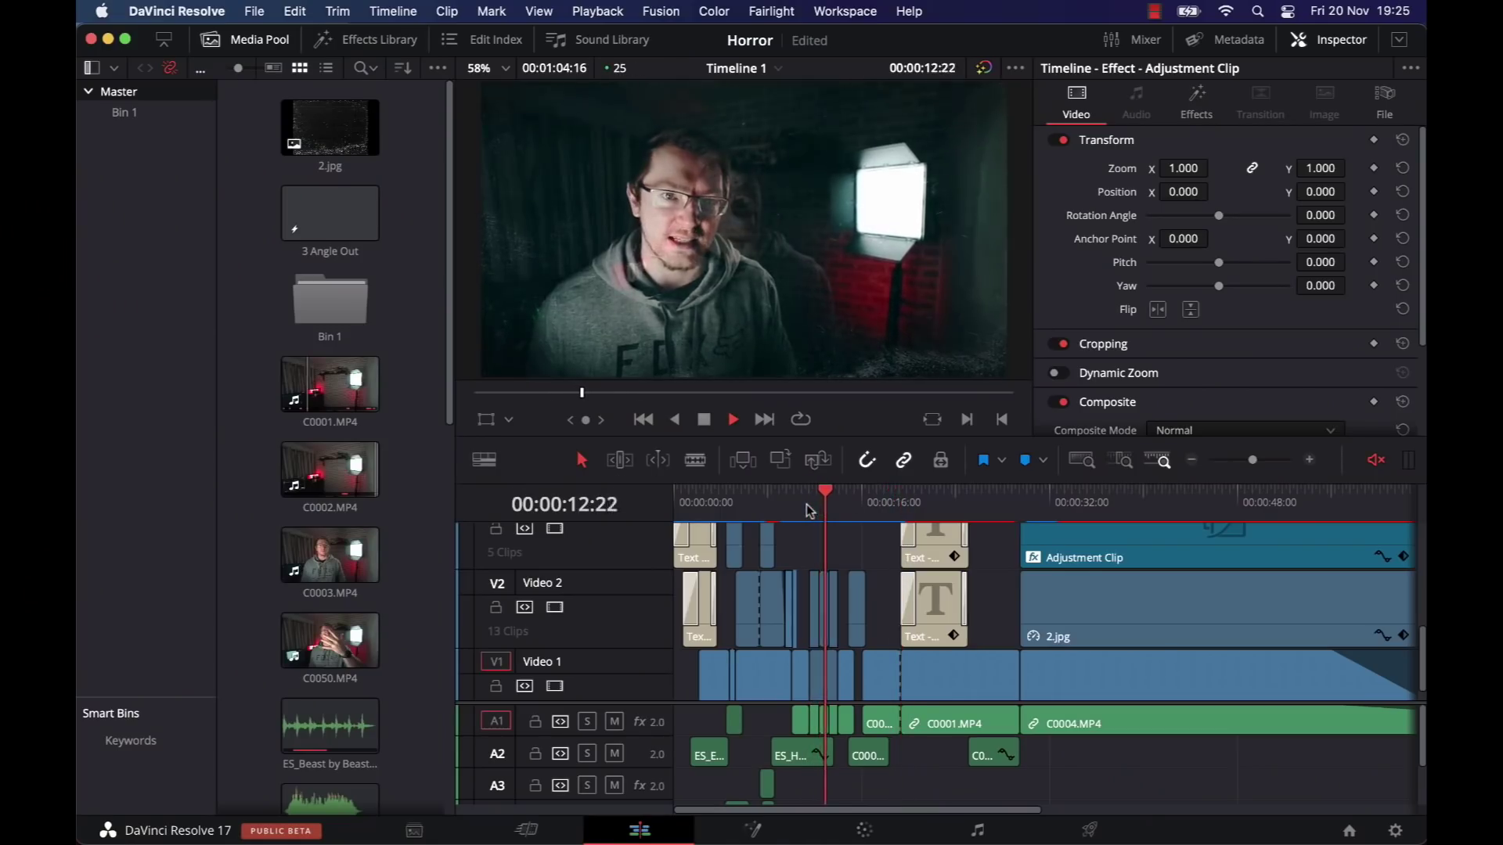
pyautogui.click(744, 511)
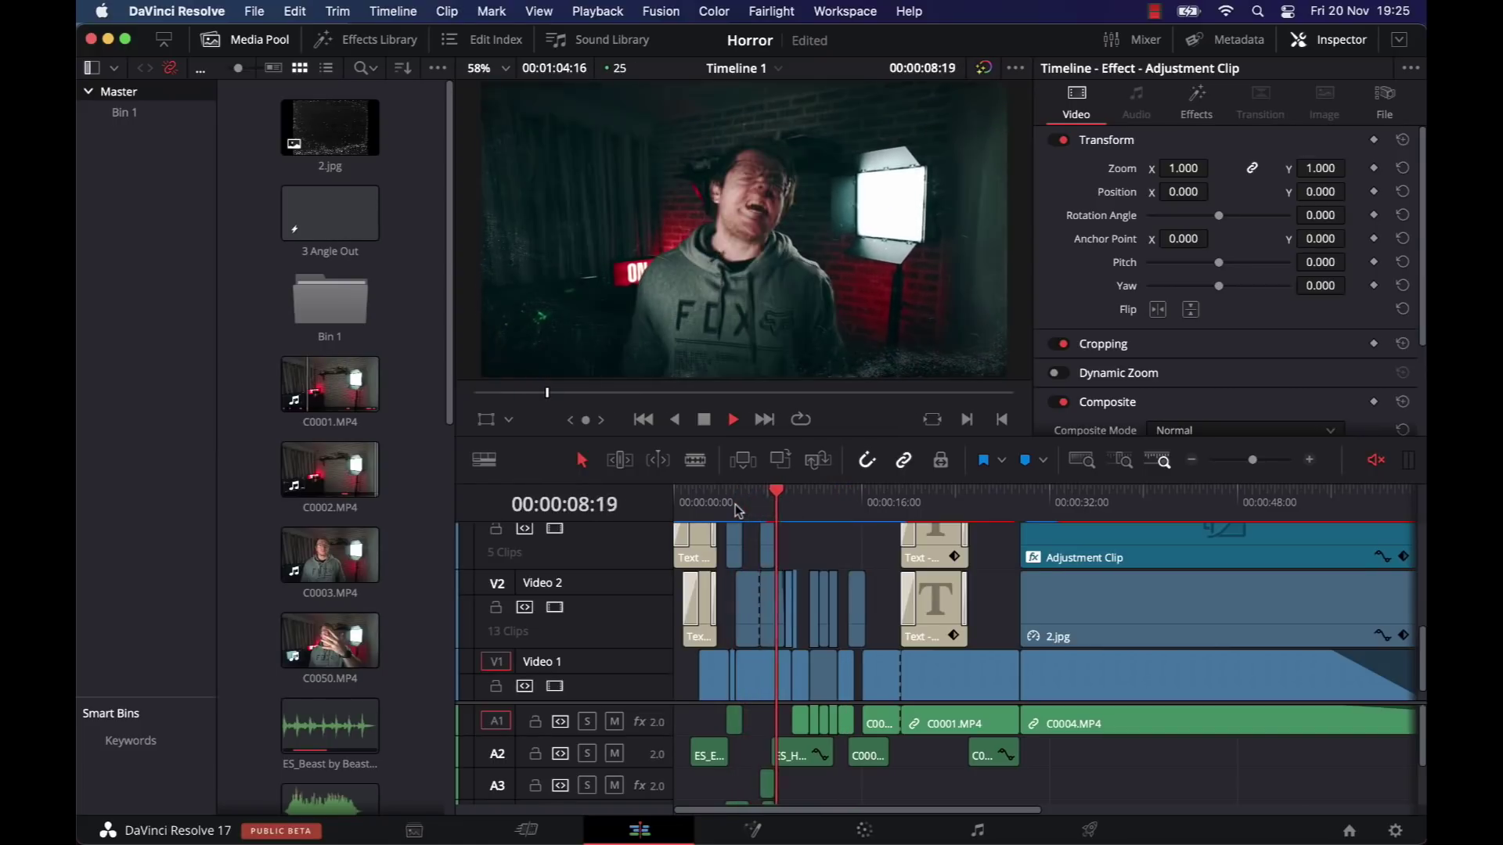
pyautogui.click(937, 494)
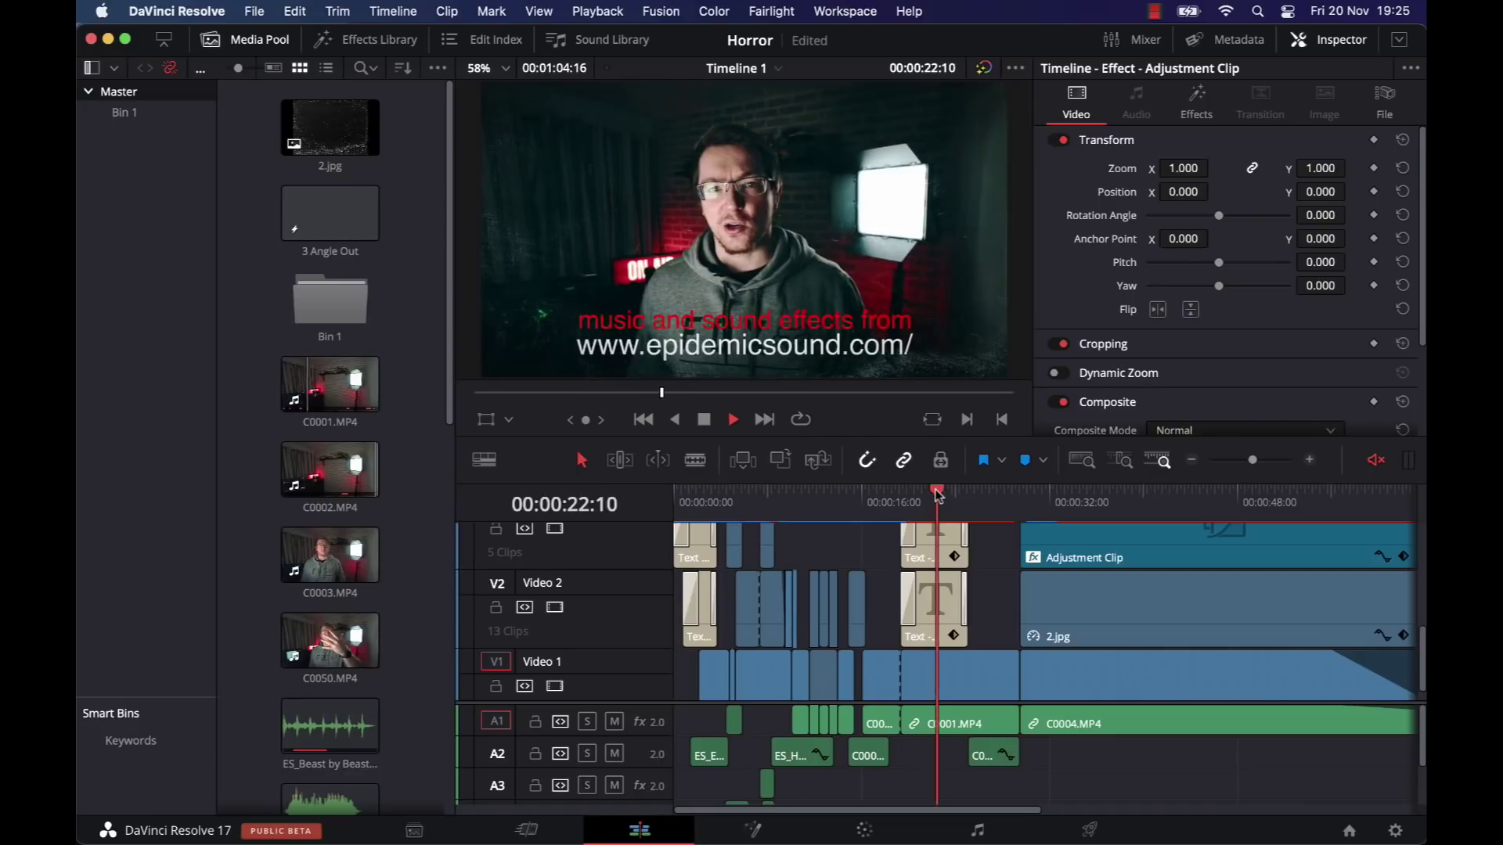
pyautogui.click(1031, 494)
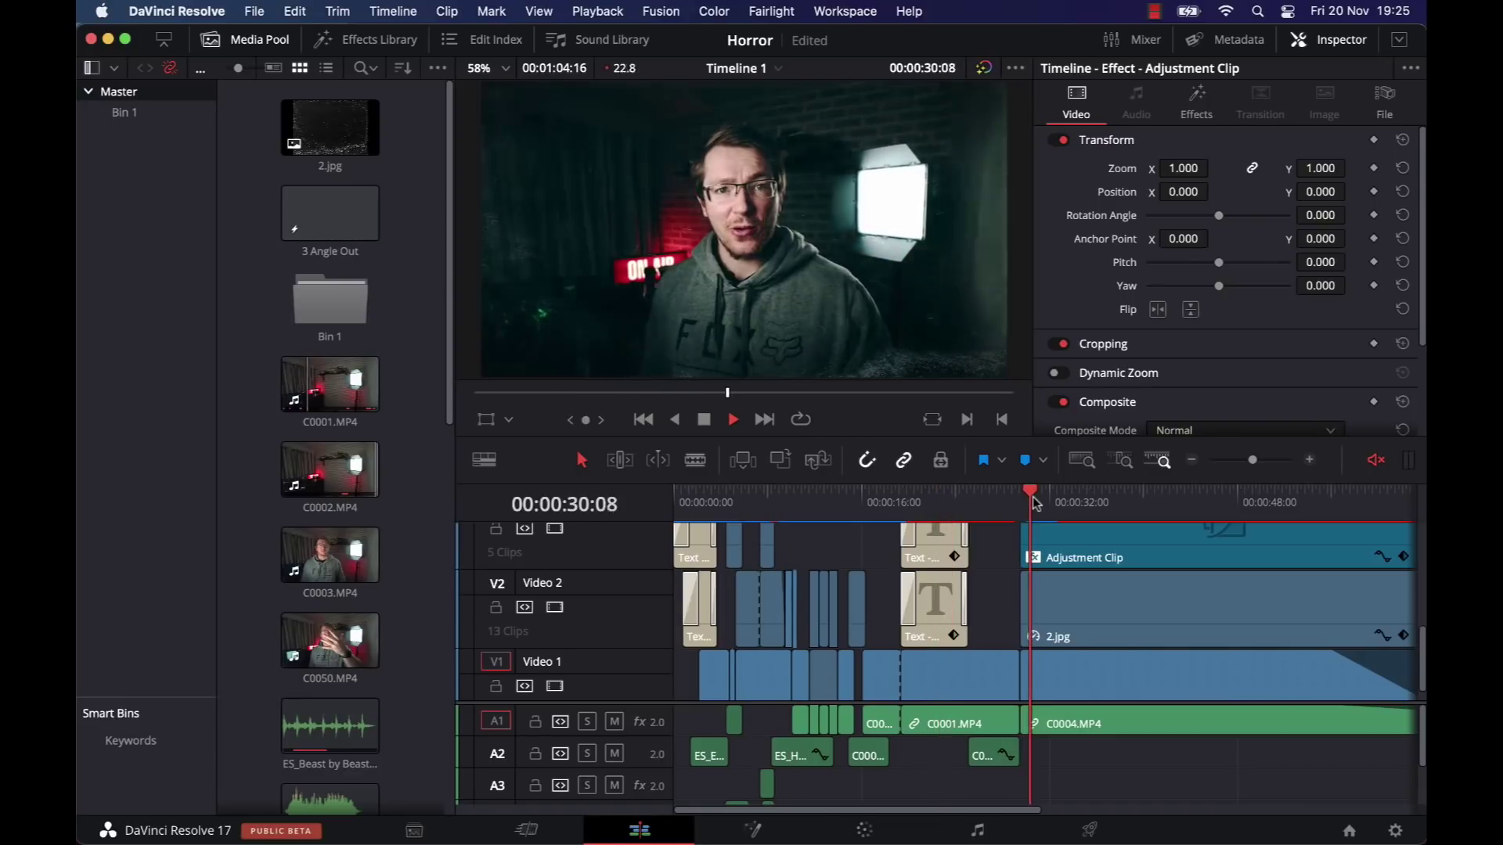
pyautogui.click(738, 499)
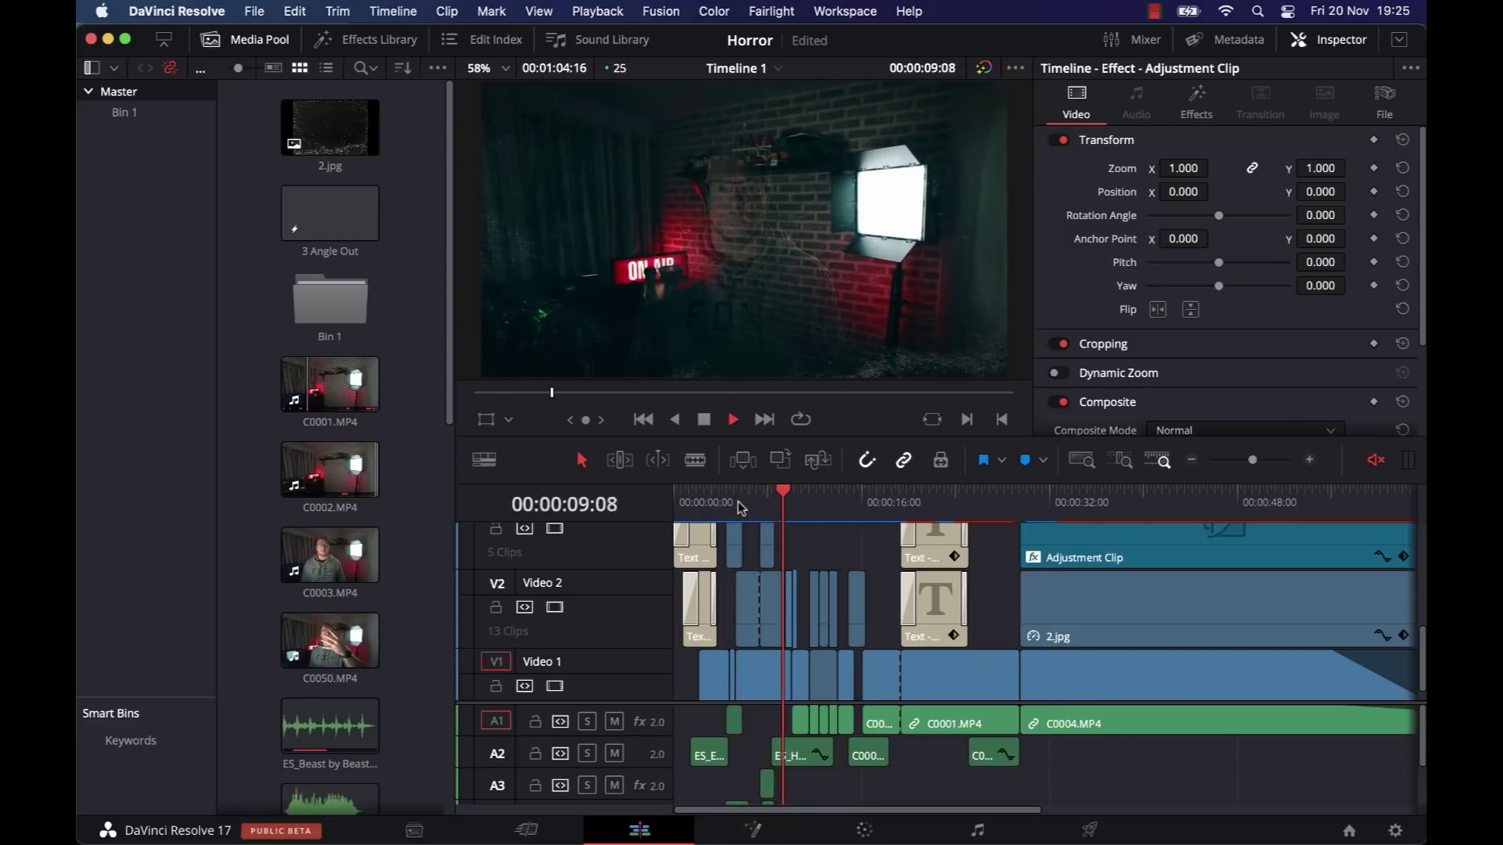
pyautogui.press('Home')
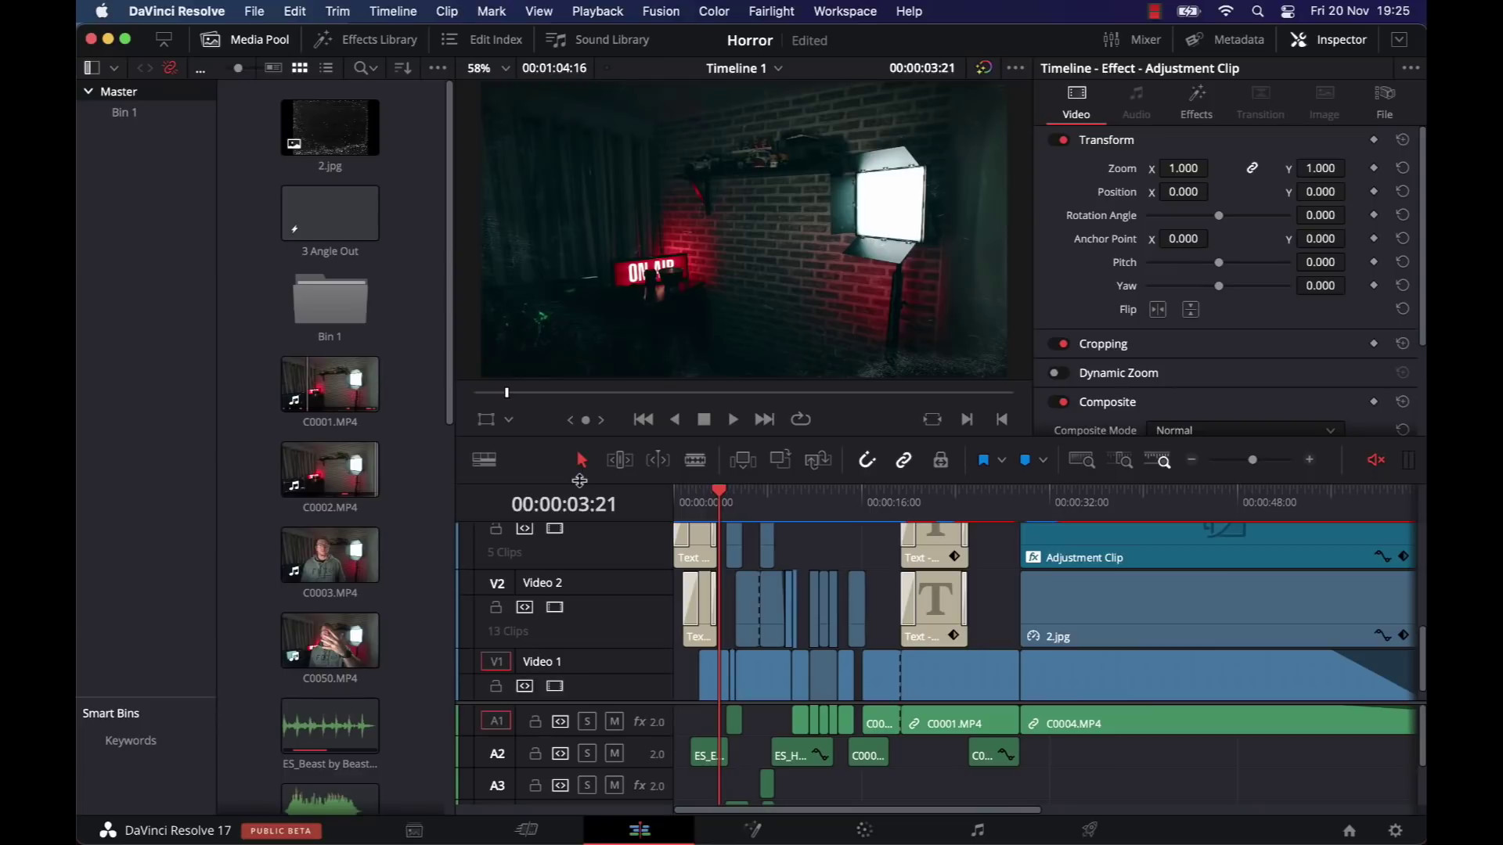
# Step: Examine the Open FX effects on the Video 5 adjustment clip, collapsing the Camera Shake settings
pyautogui.scroll(5, 800, 644)
pyautogui.click(807, 595)
pyautogui.click(1196, 110)
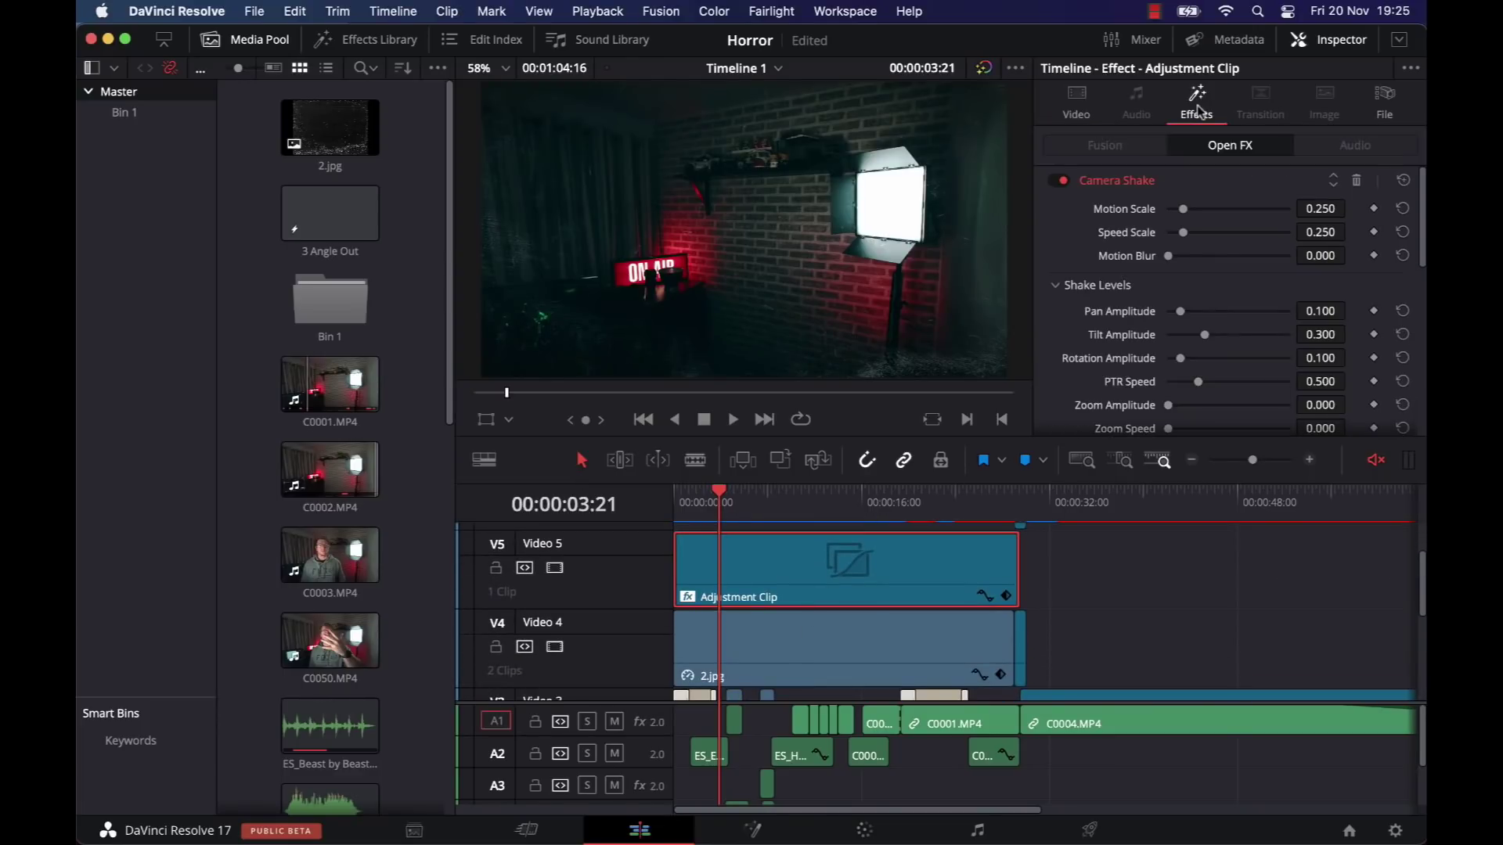
pyautogui.click(1112, 182)
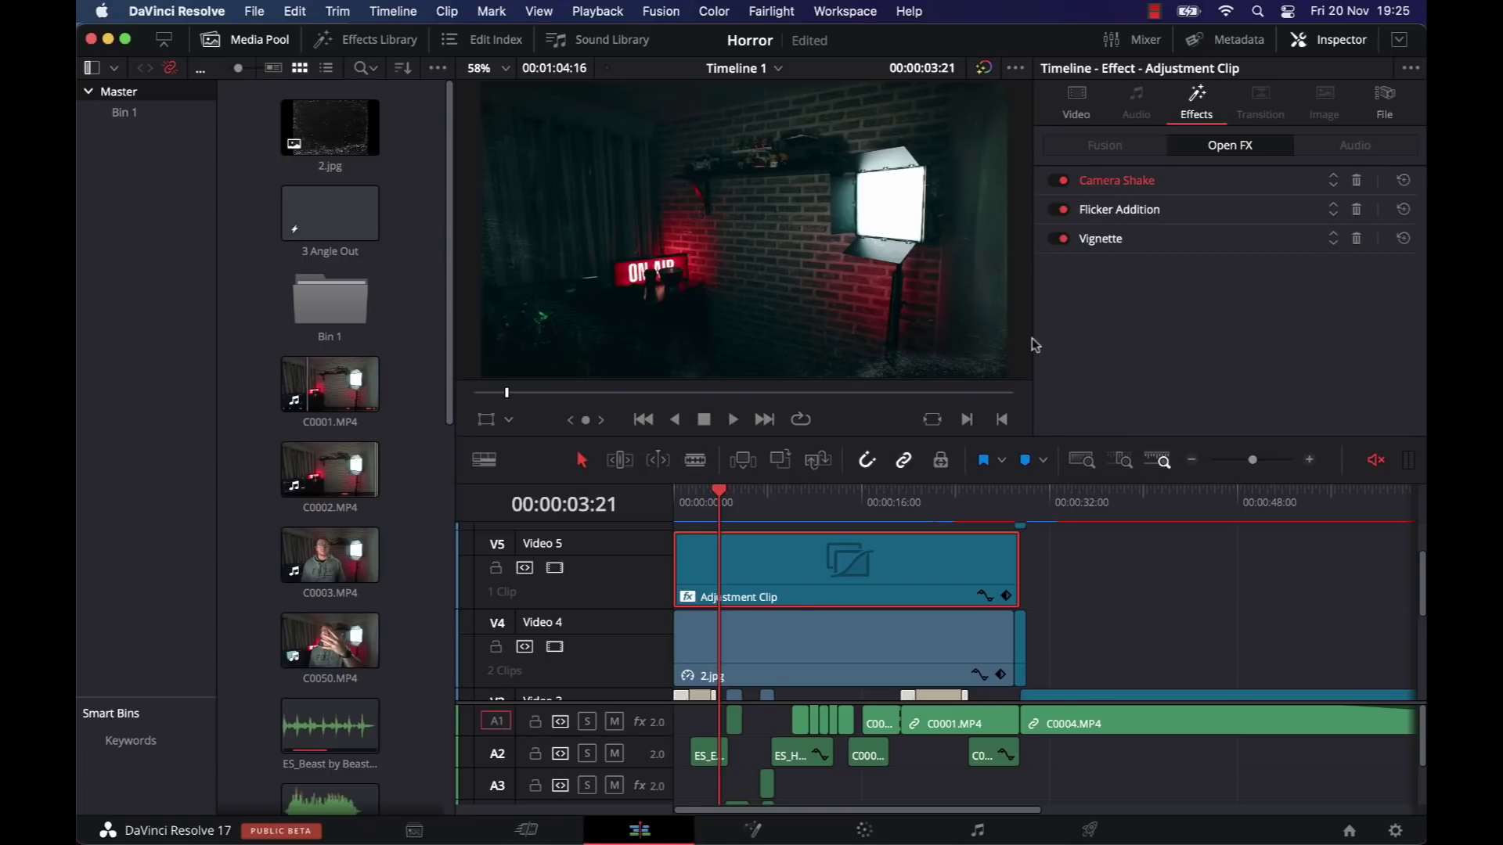
# Step: Toggle the 2.jpg overlay on Video 4 off and on, and examine its composite mode and opacity
pyautogui.click(781, 646)
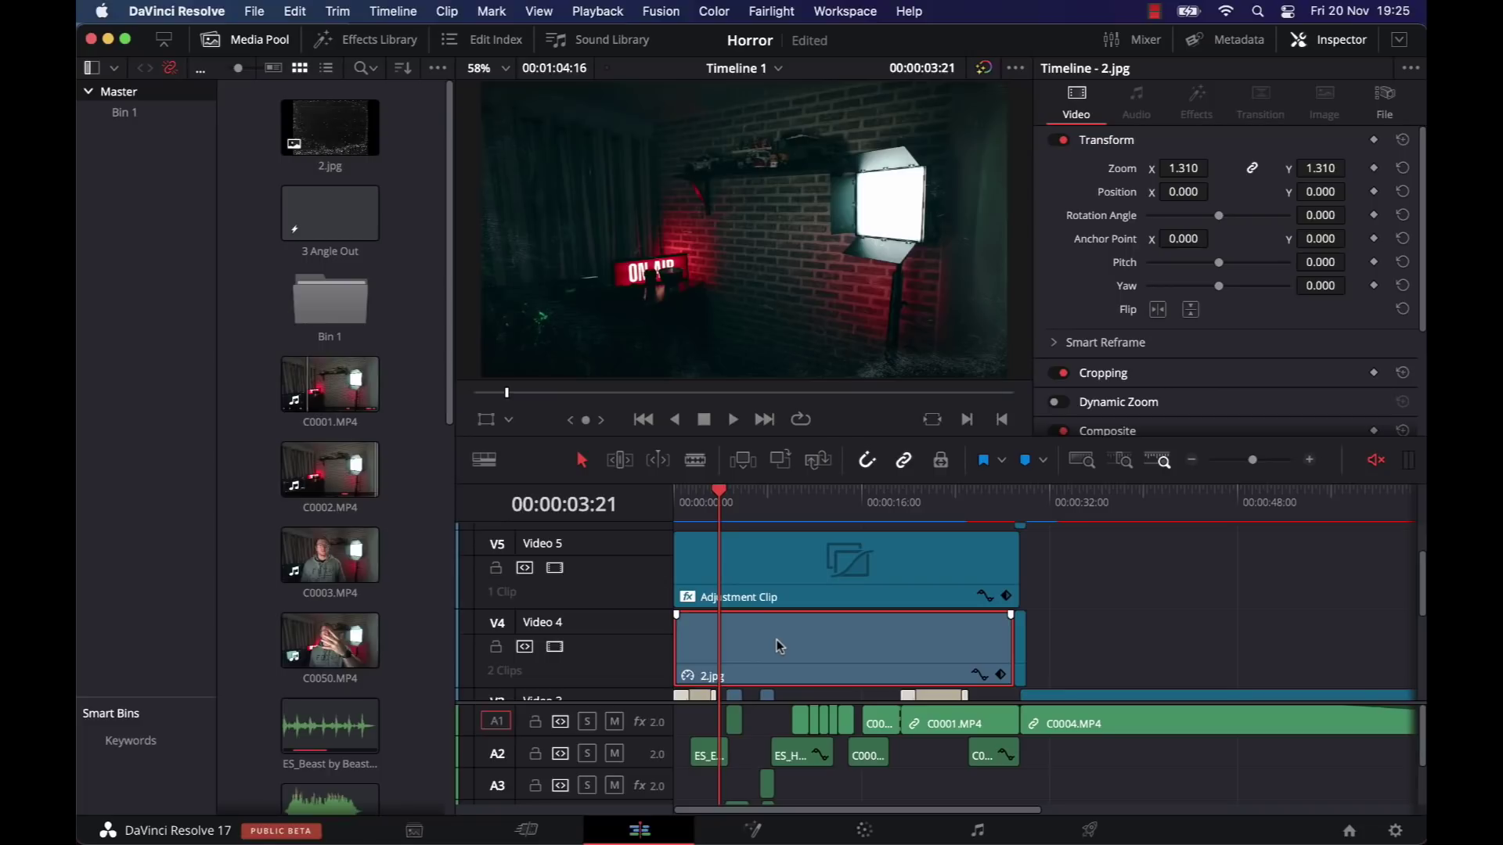
pyautogui.press('d')
pyautogui.press('d')
pyautogui.scroll(-4, 1184, 215)
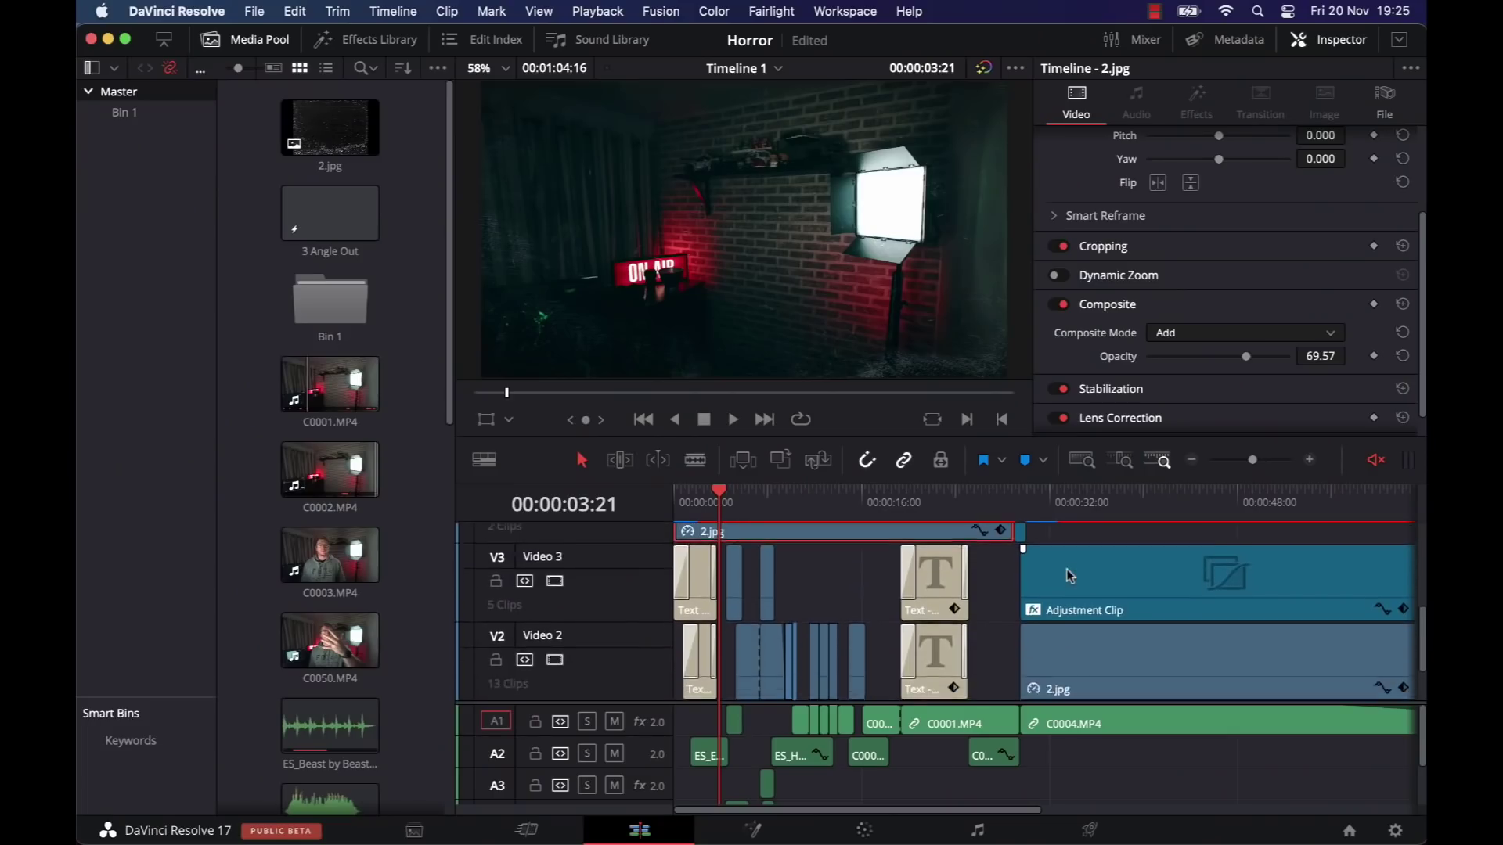
# Step: Show clip 03 on the Color page to examine its custom curve grade
pyautogui.scroll(-2, 1067, 572)
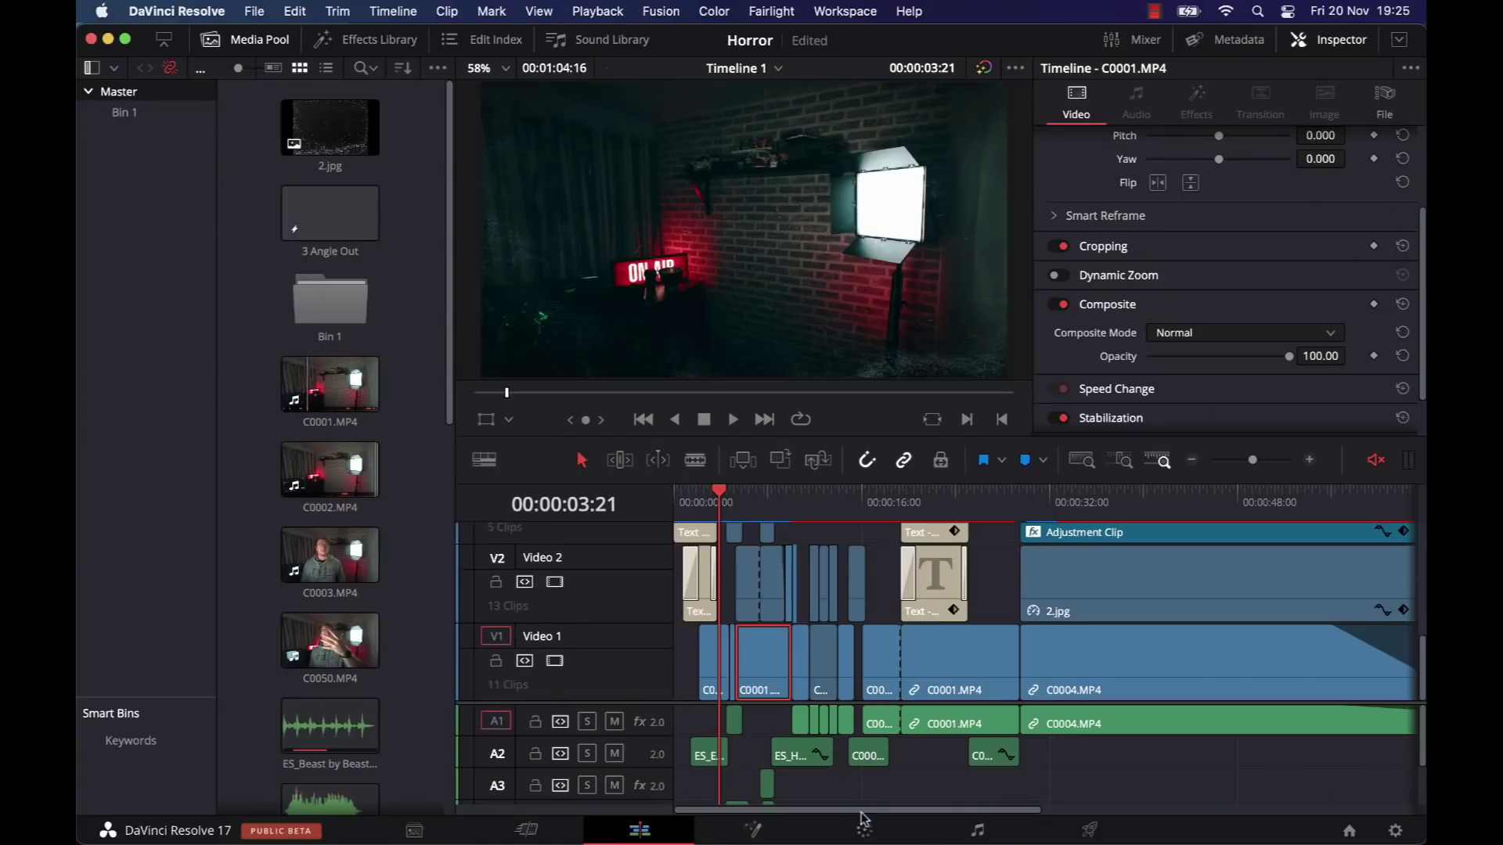
pyautogui.click(864, 829)
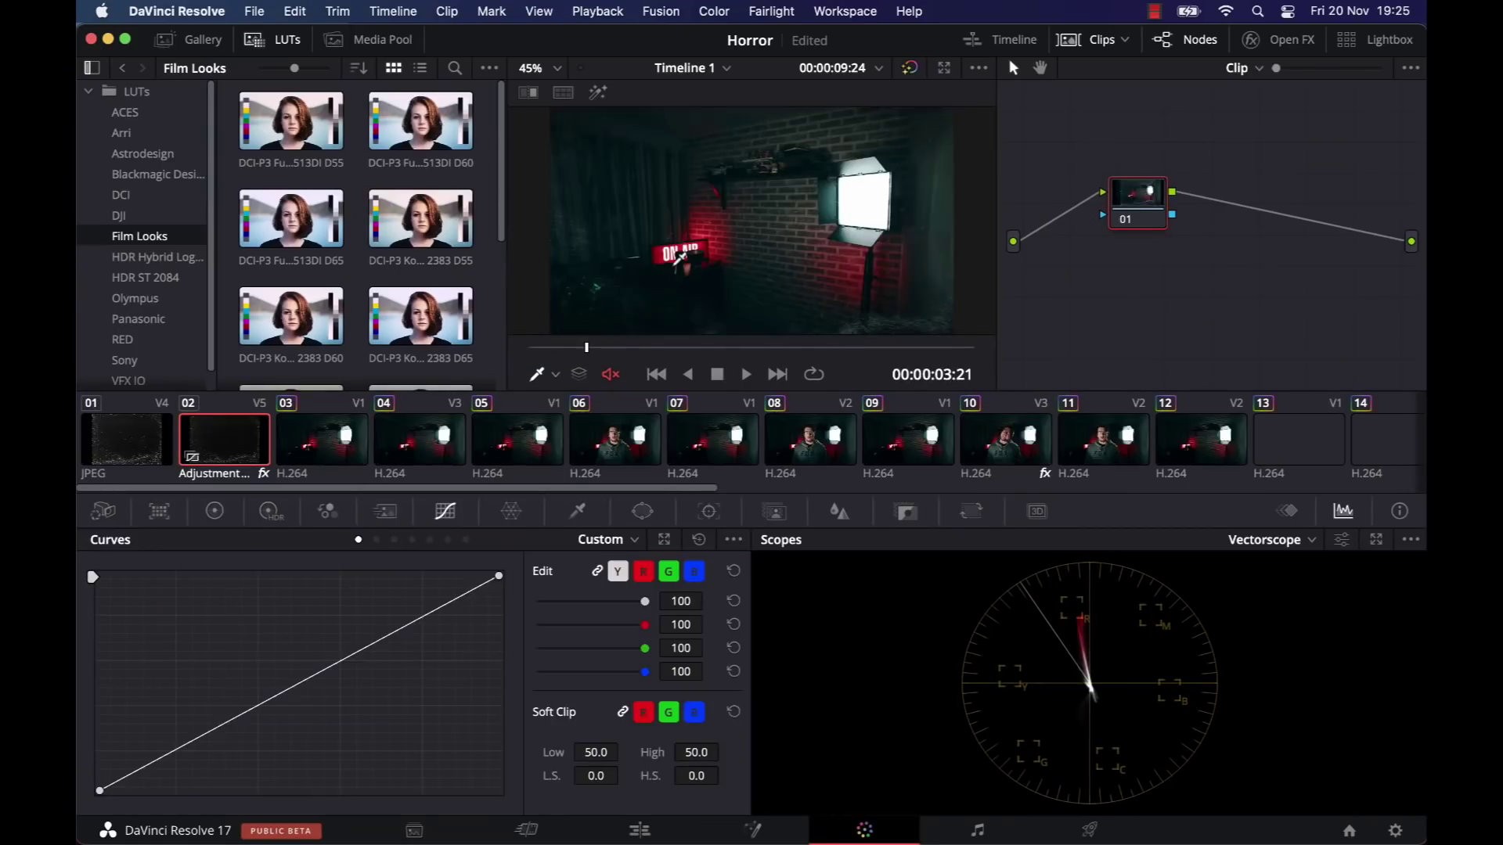
pyautogui.moveTo(421, 317); pyautogui.dragTo(321, 439)
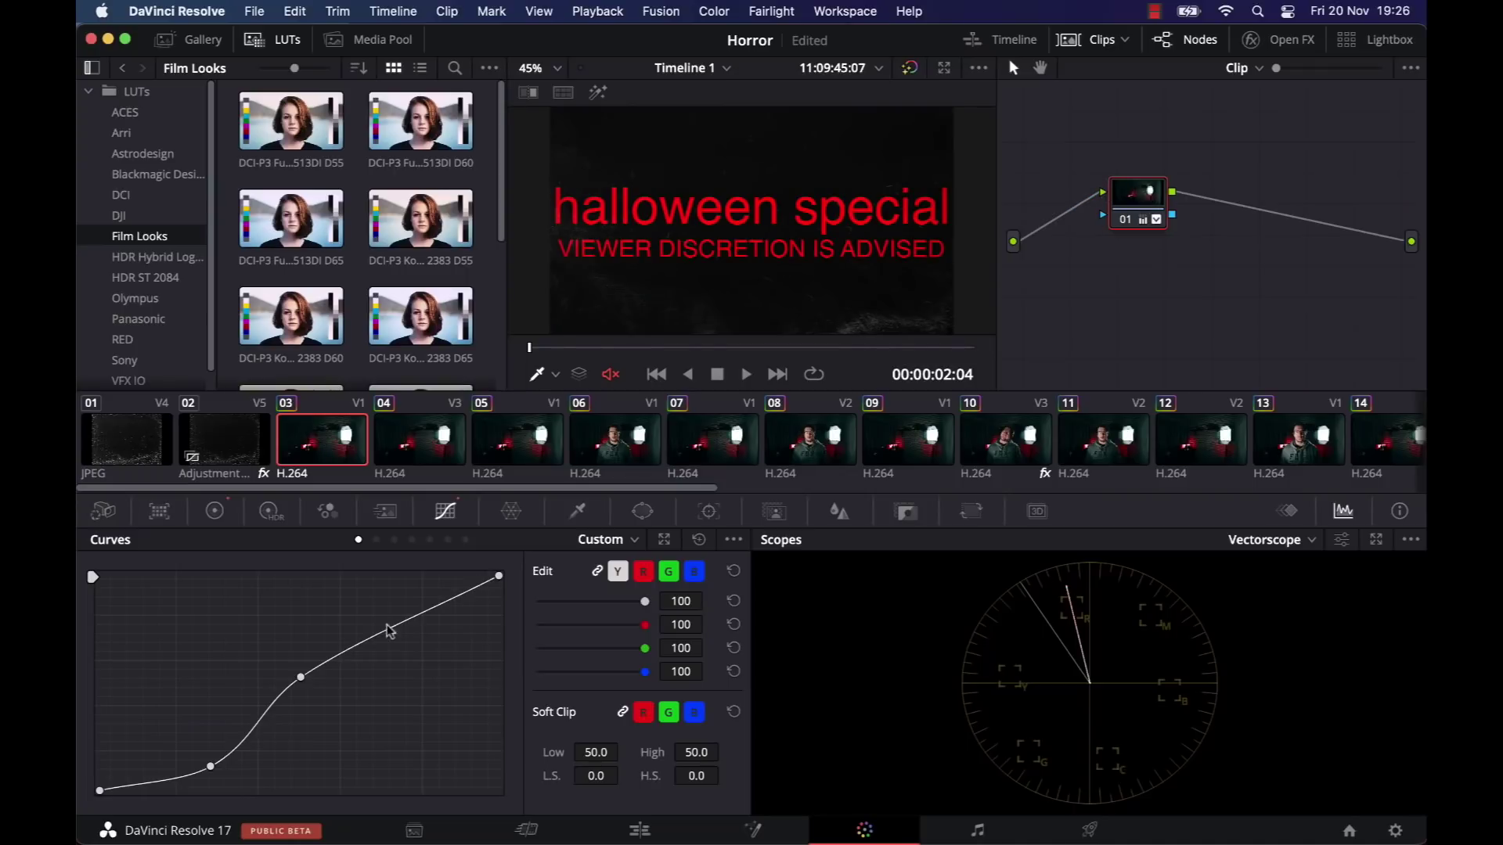
# Step: Examine clip 03's primaries color wheels and custom curve, and return to the Edit page
pyautogui.click(215, 511)
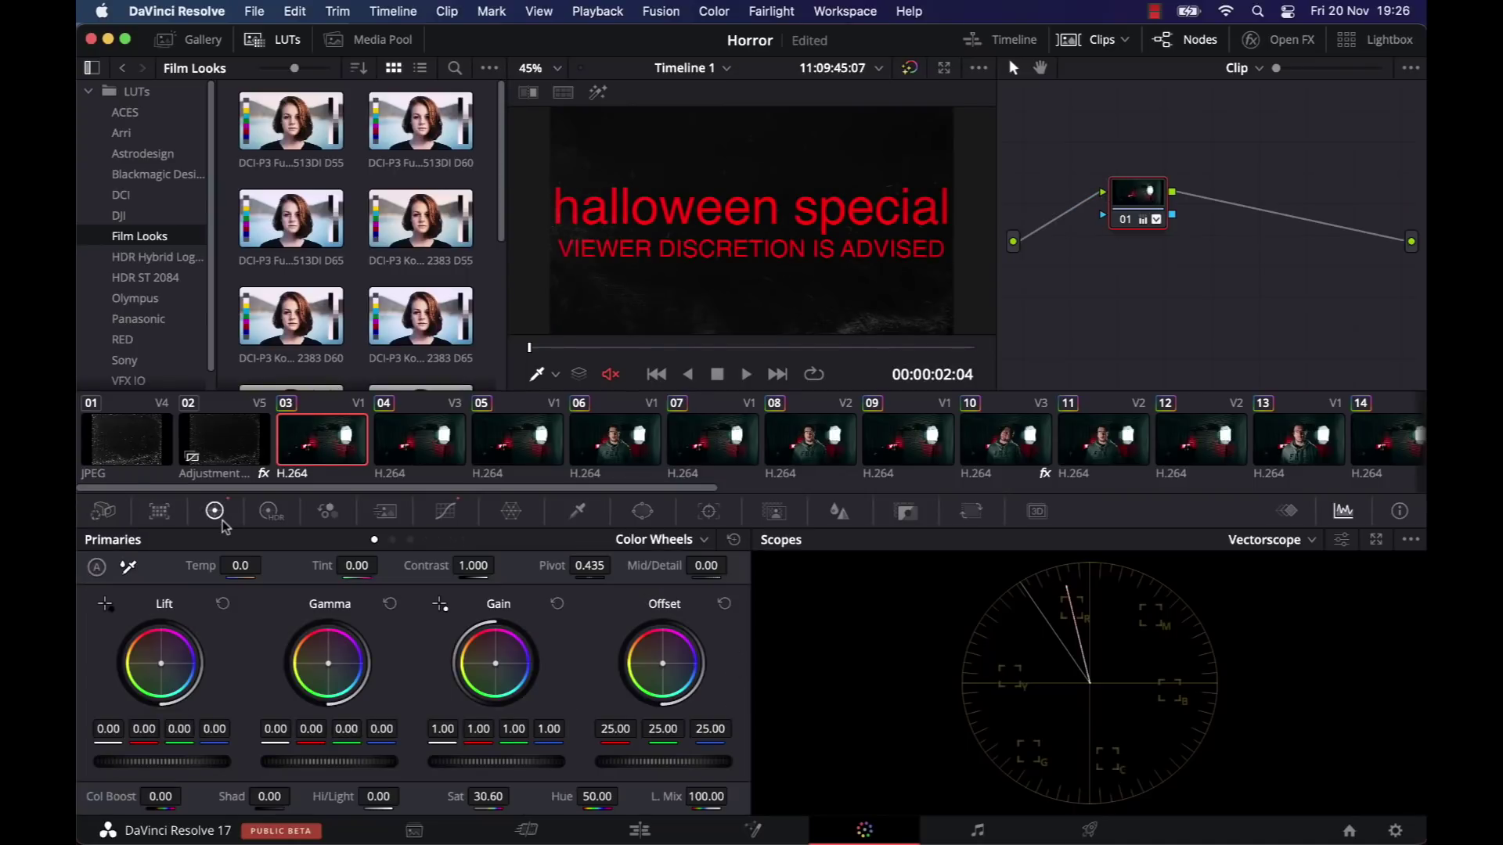
pyautogui.click(445, 513)
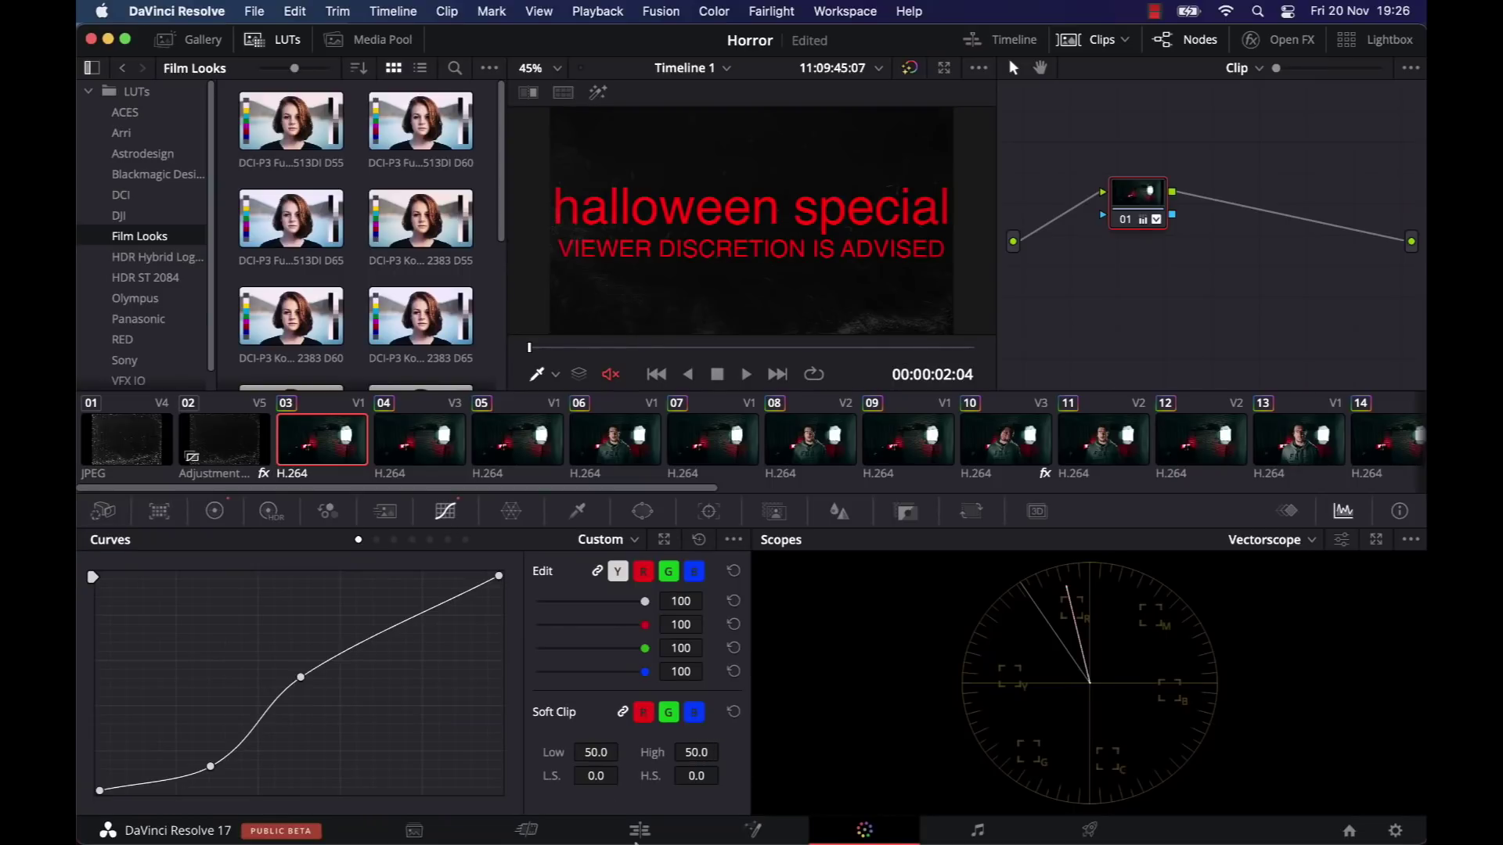
pyautogui.hotkey('shift', '4')
# Step: Play the Horror timeline, jump to several points to review playback, and stop at 00:00:35:24
pyautogui.press('space')
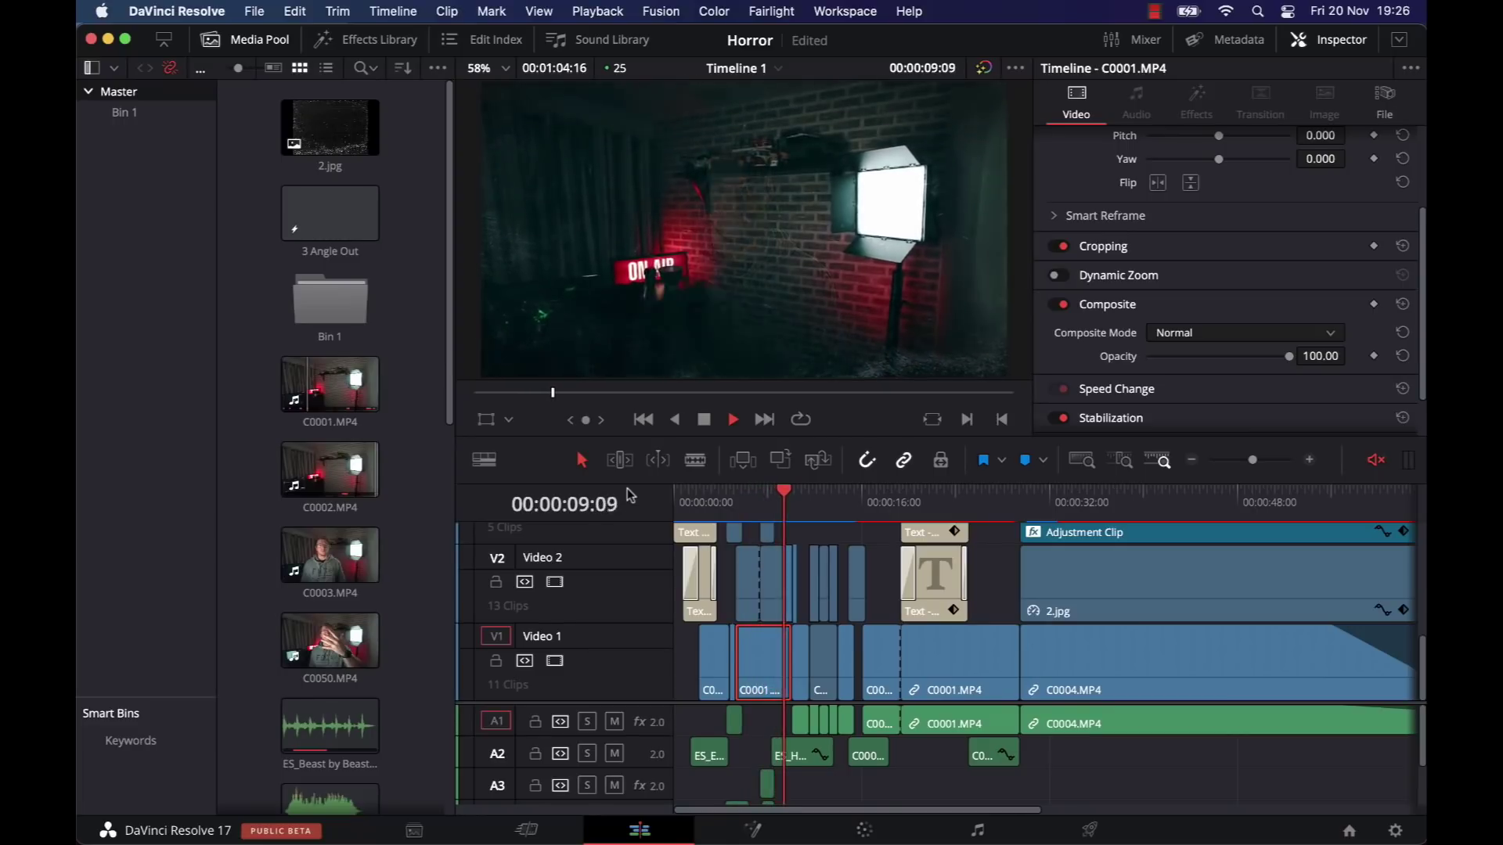
pyautogui.click(990, 498)
pyautogui.click(1123, 499)
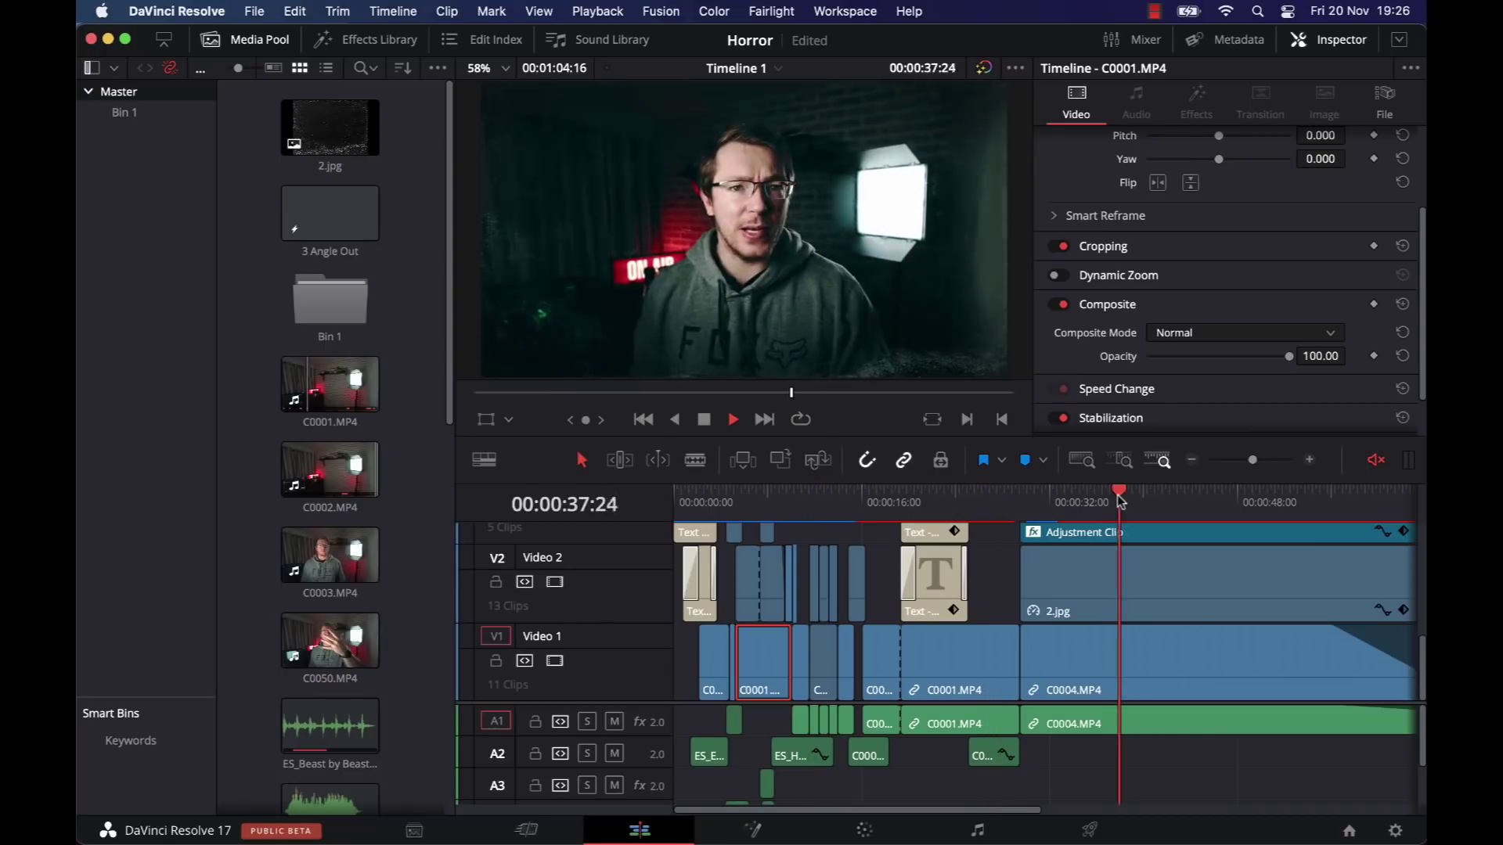
pyautogui.click(1306, 499)
pyautogui.click(1087, 498)
pyautogui.press('space')
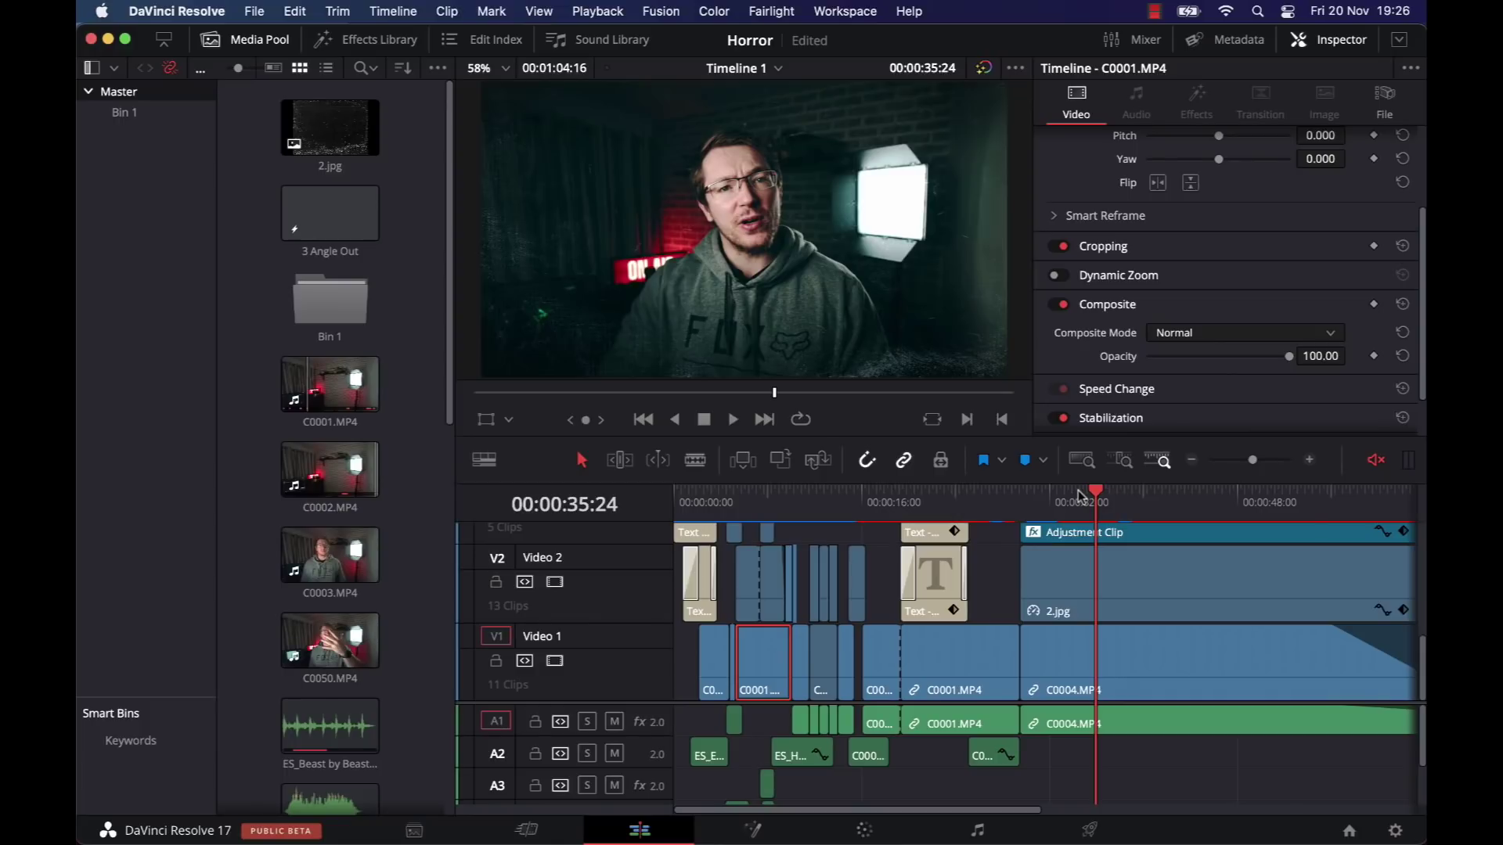
# Step: Split the clips at 00:00:35:24 and 00:00:49:15, ripple delete the section between, and play across the join
pyautogui.press('super+b')
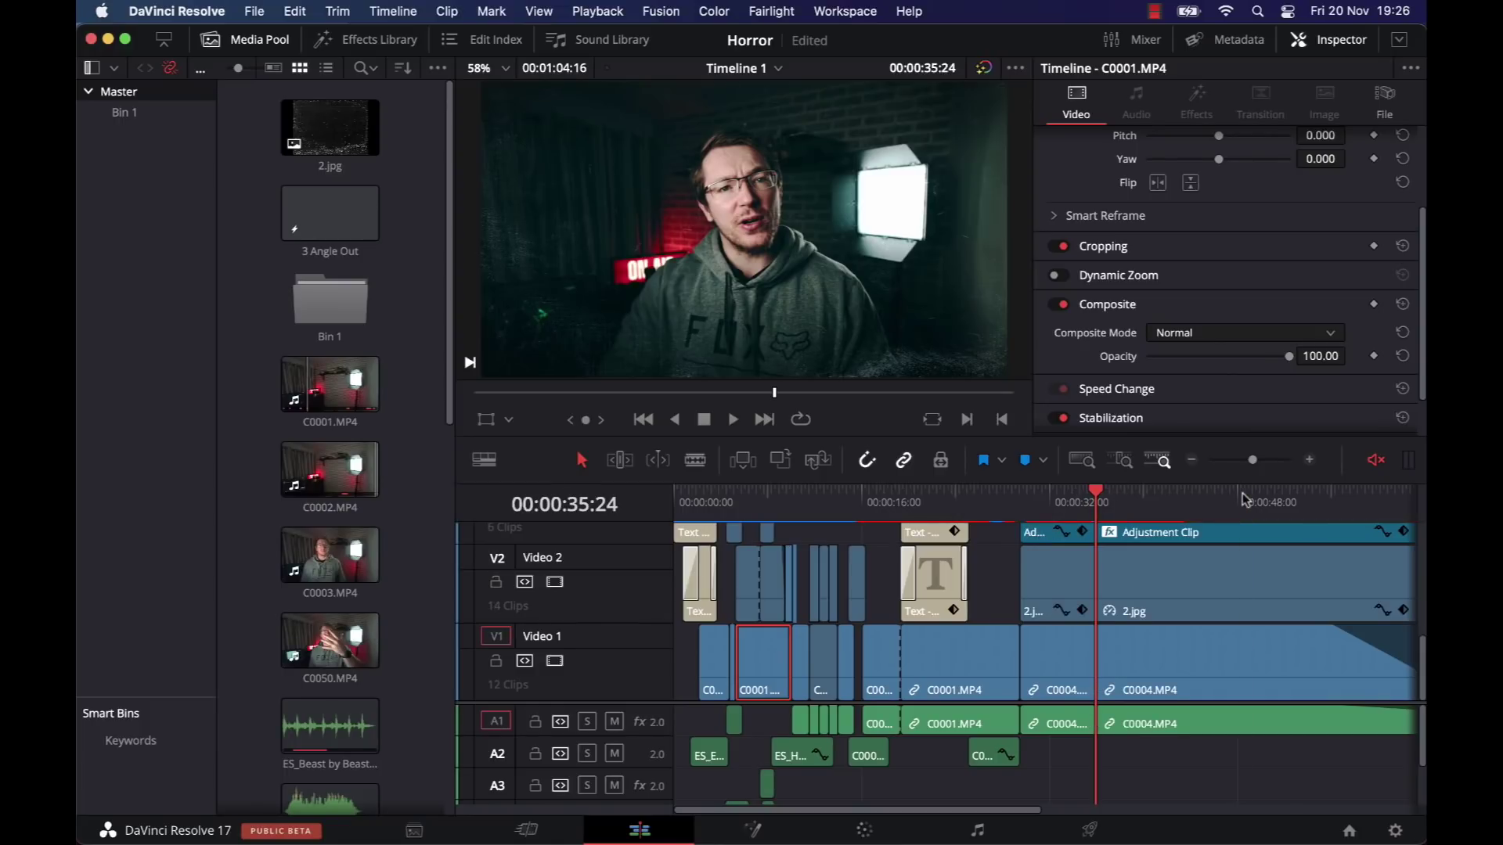
pyautogui.click(1255, 501)
pyautogui.press('super+b')
pyautogui.moveTo(1159, 769); pyautogui.dragTo(1158, 529)
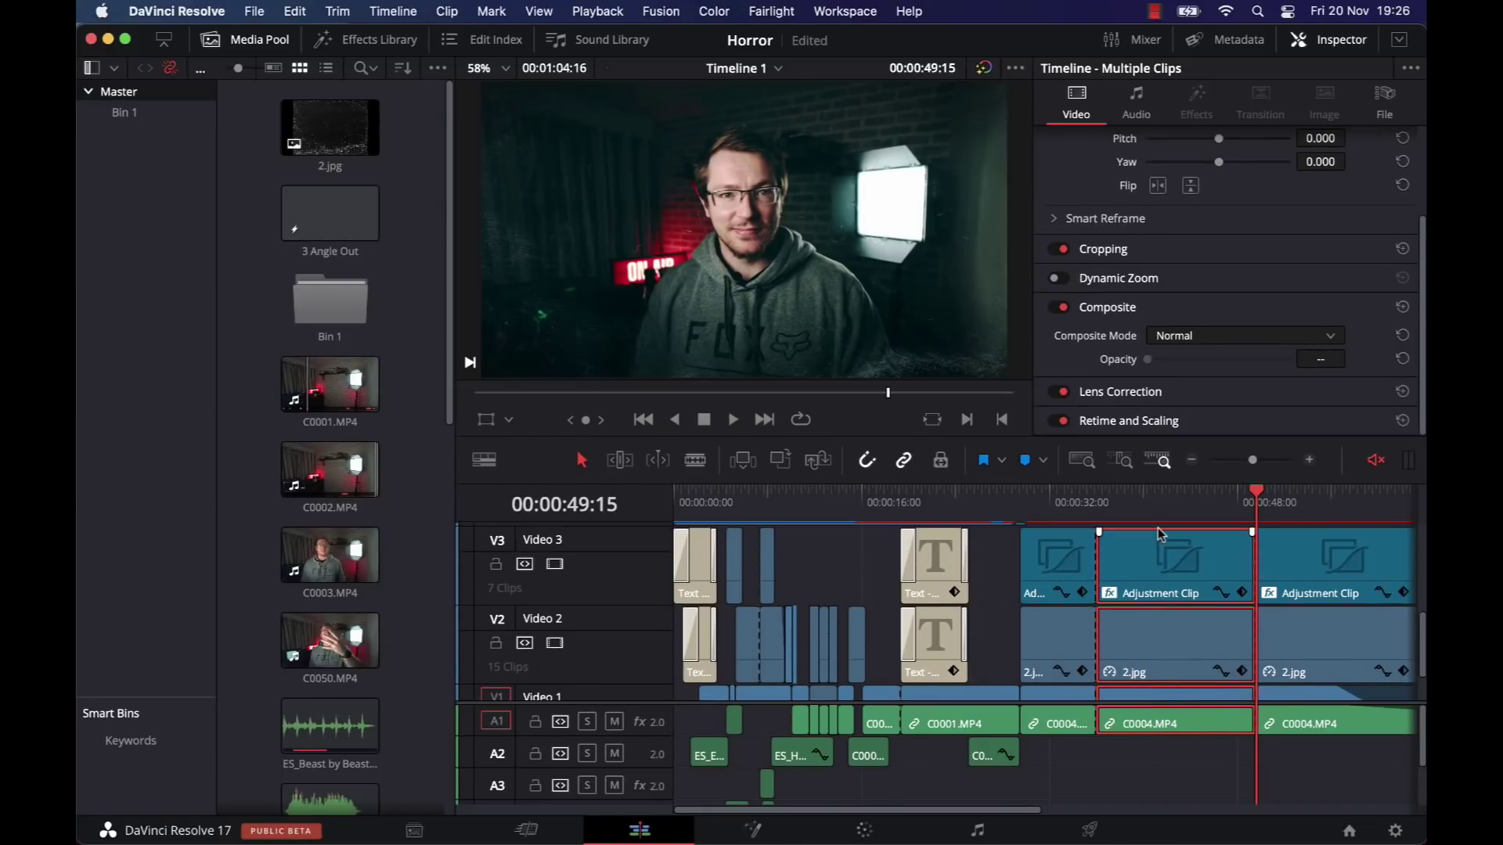
pyautogui.hotkey('shift', 'BackSpace')
pyautogui.click(1068, 503)
pyautogui.press('space')
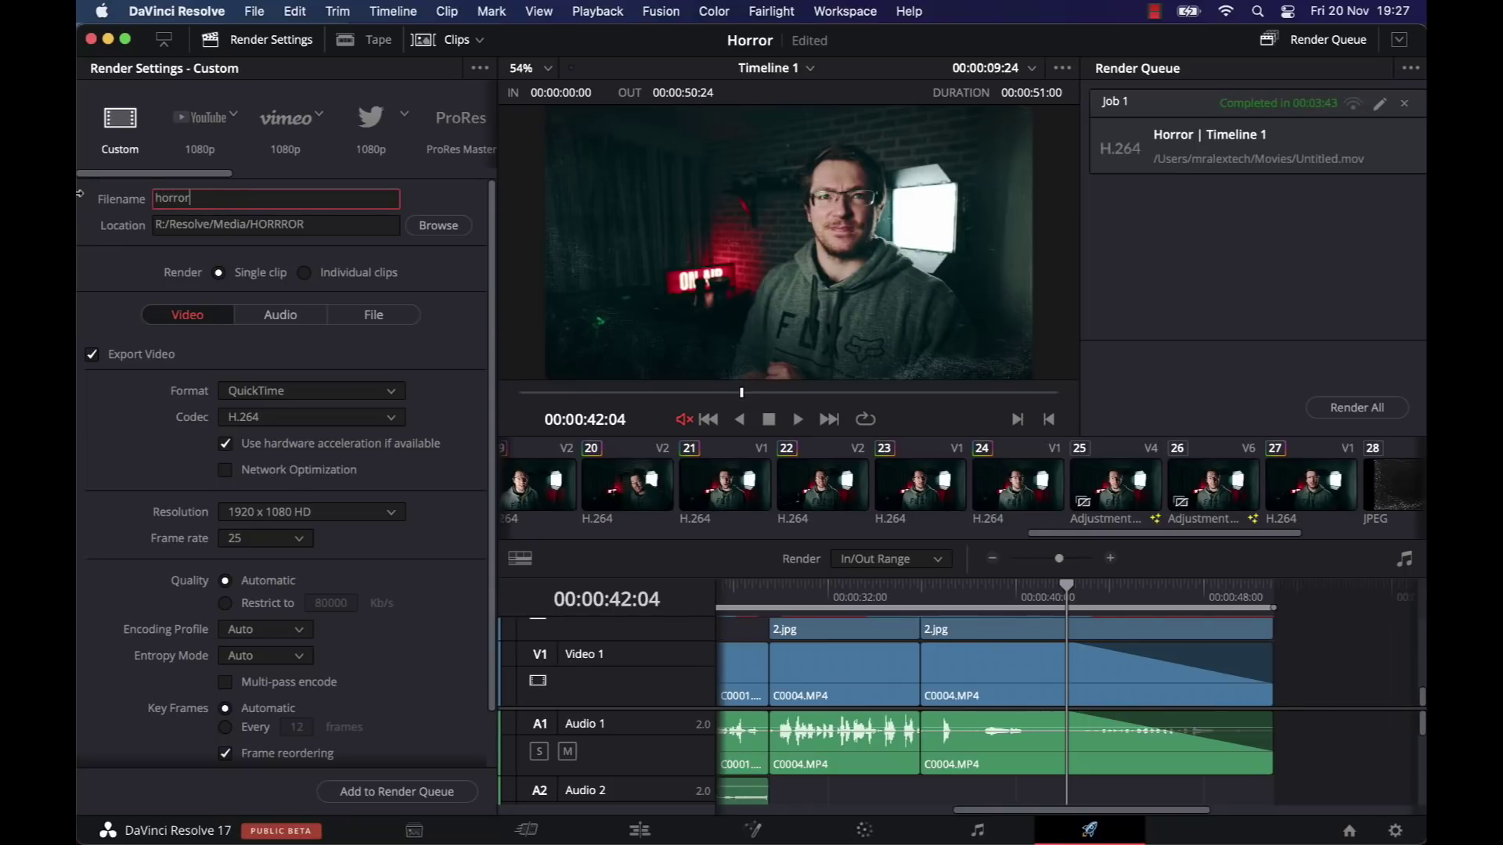
# Step: Set the export to save as horrortest in the Movies folder, and queue and render the job
pyautogui.click(438, 226)
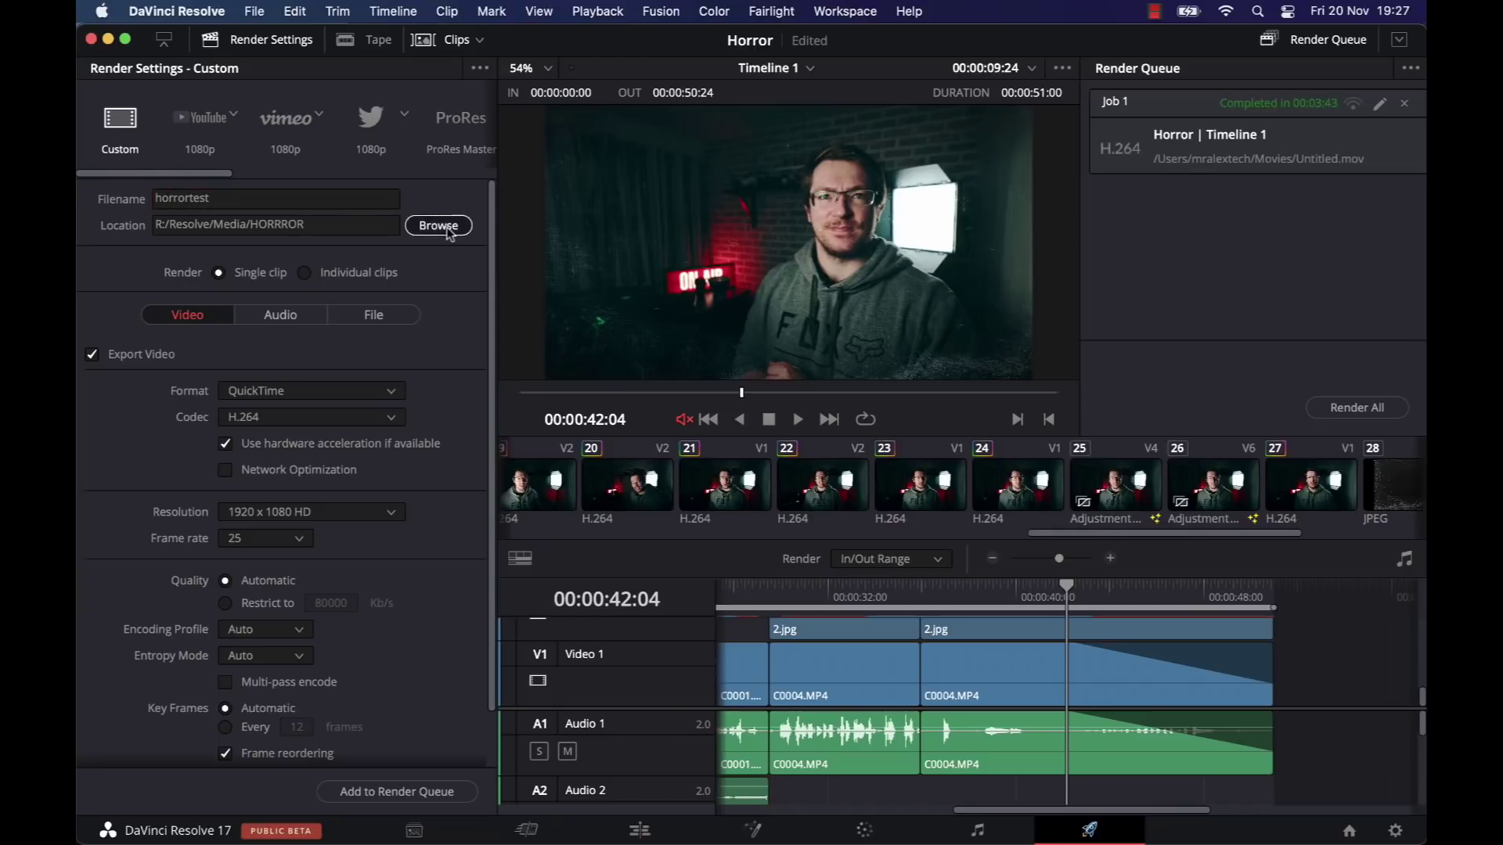
pyautogui.click(855, 341)
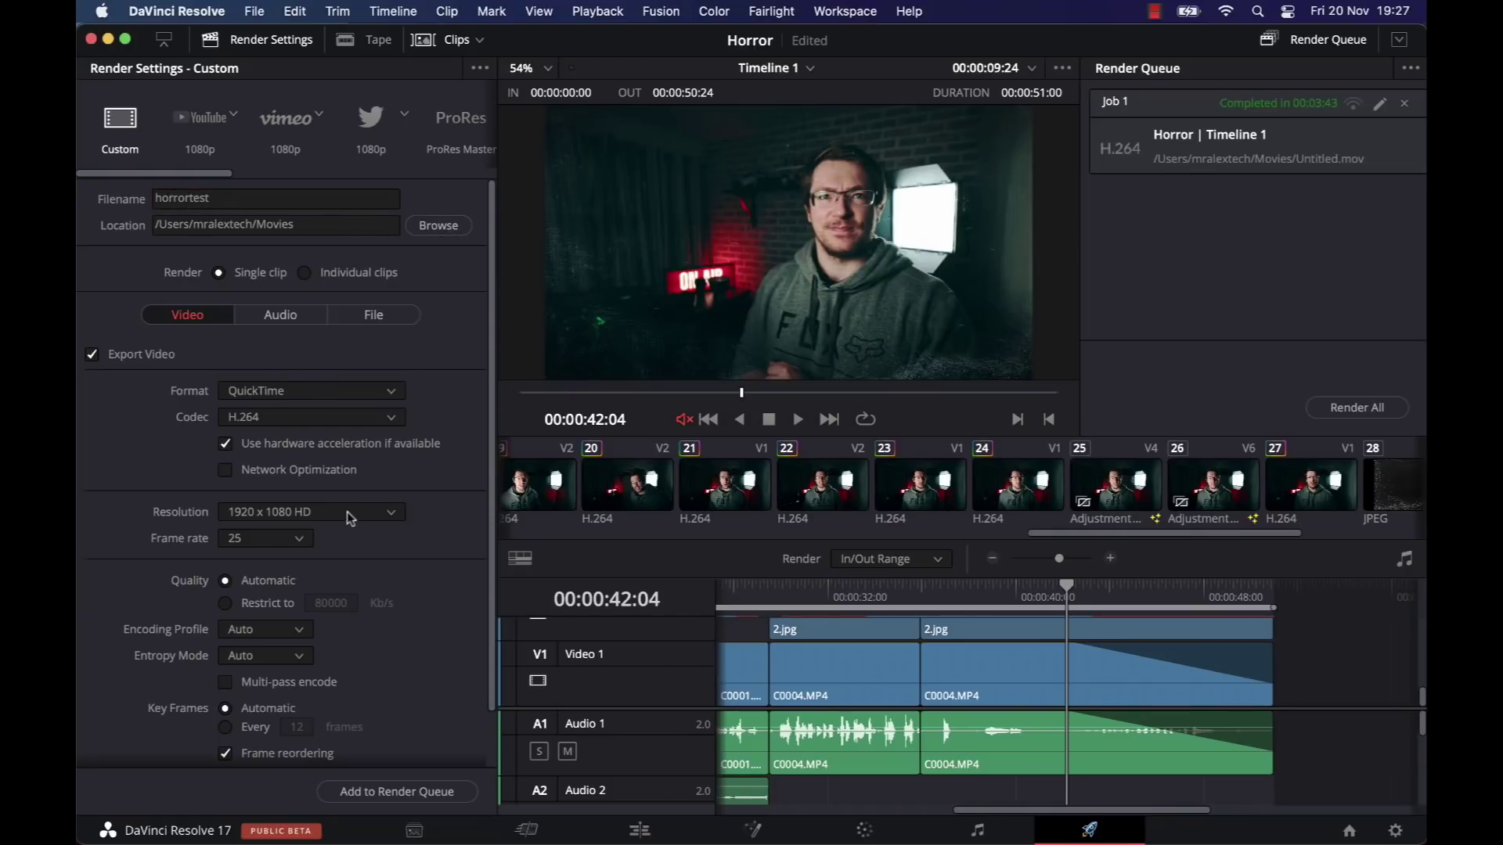
pyautogui.scroll(-3, 360, 519)
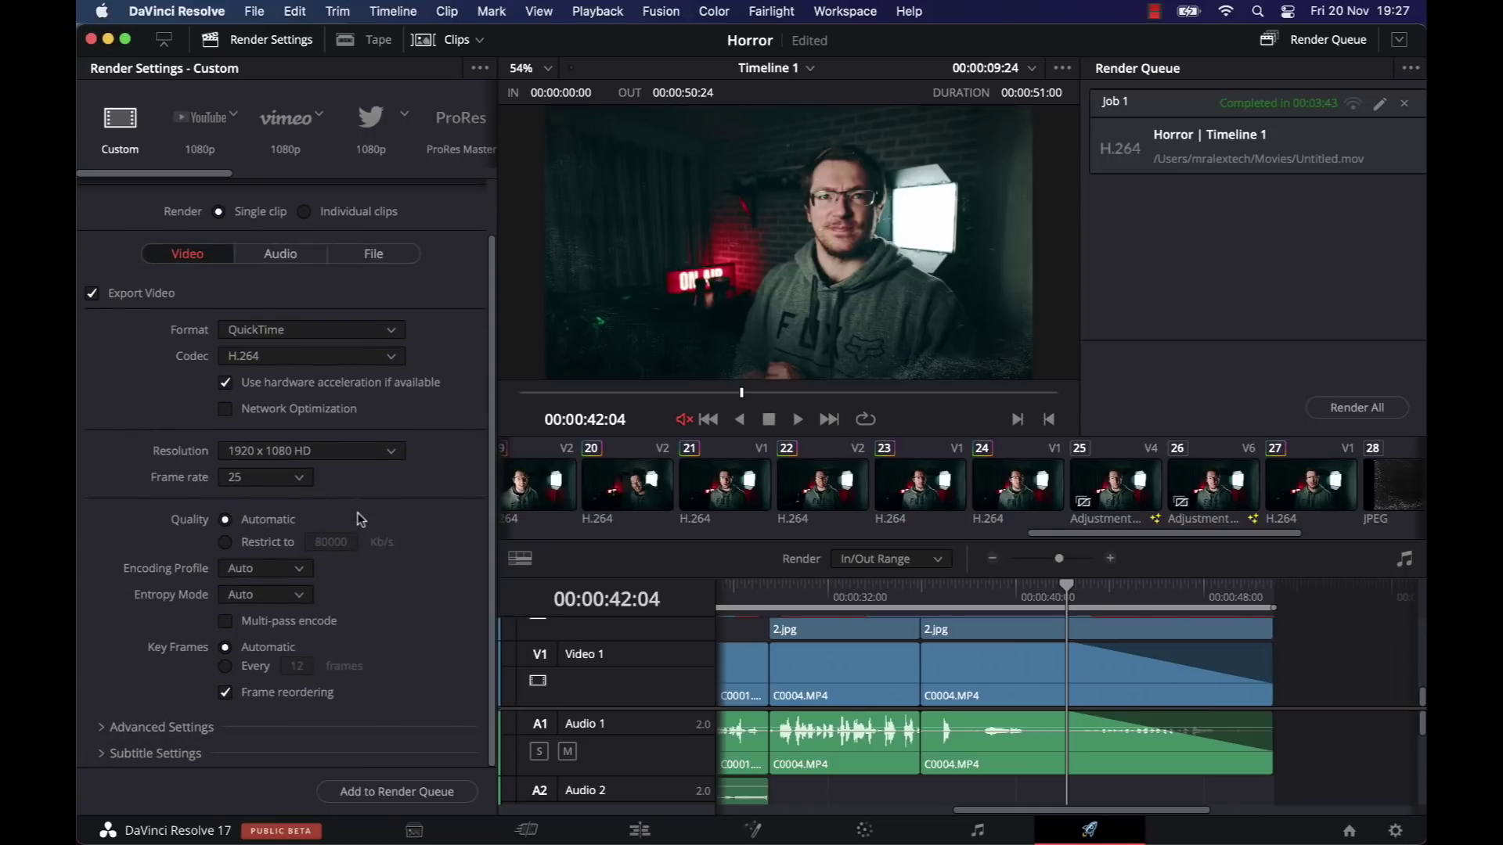
pyautogui.click(404, 792)
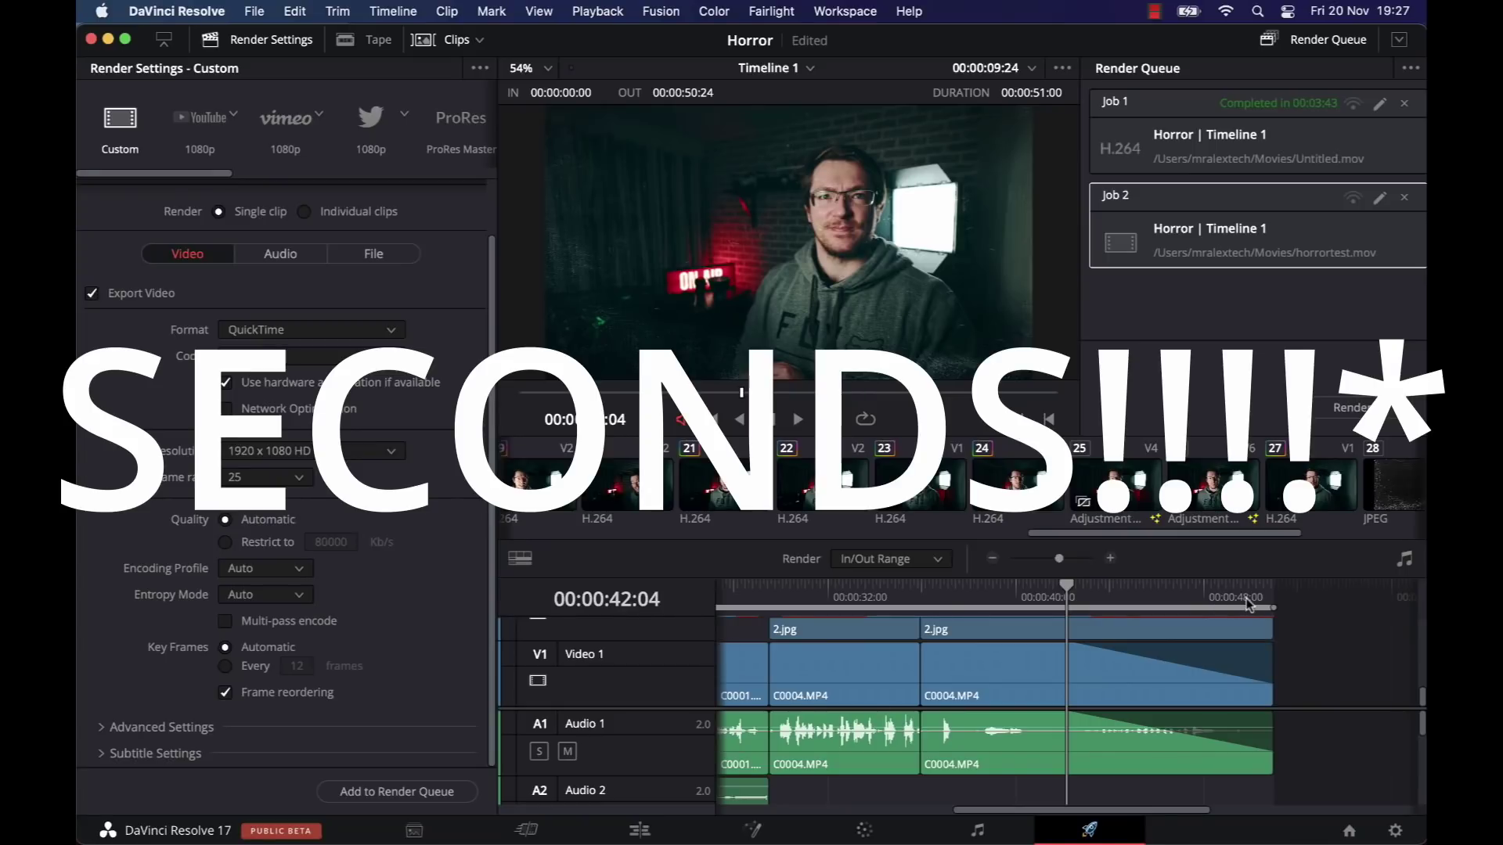
pyautogui.click(1348, 406)
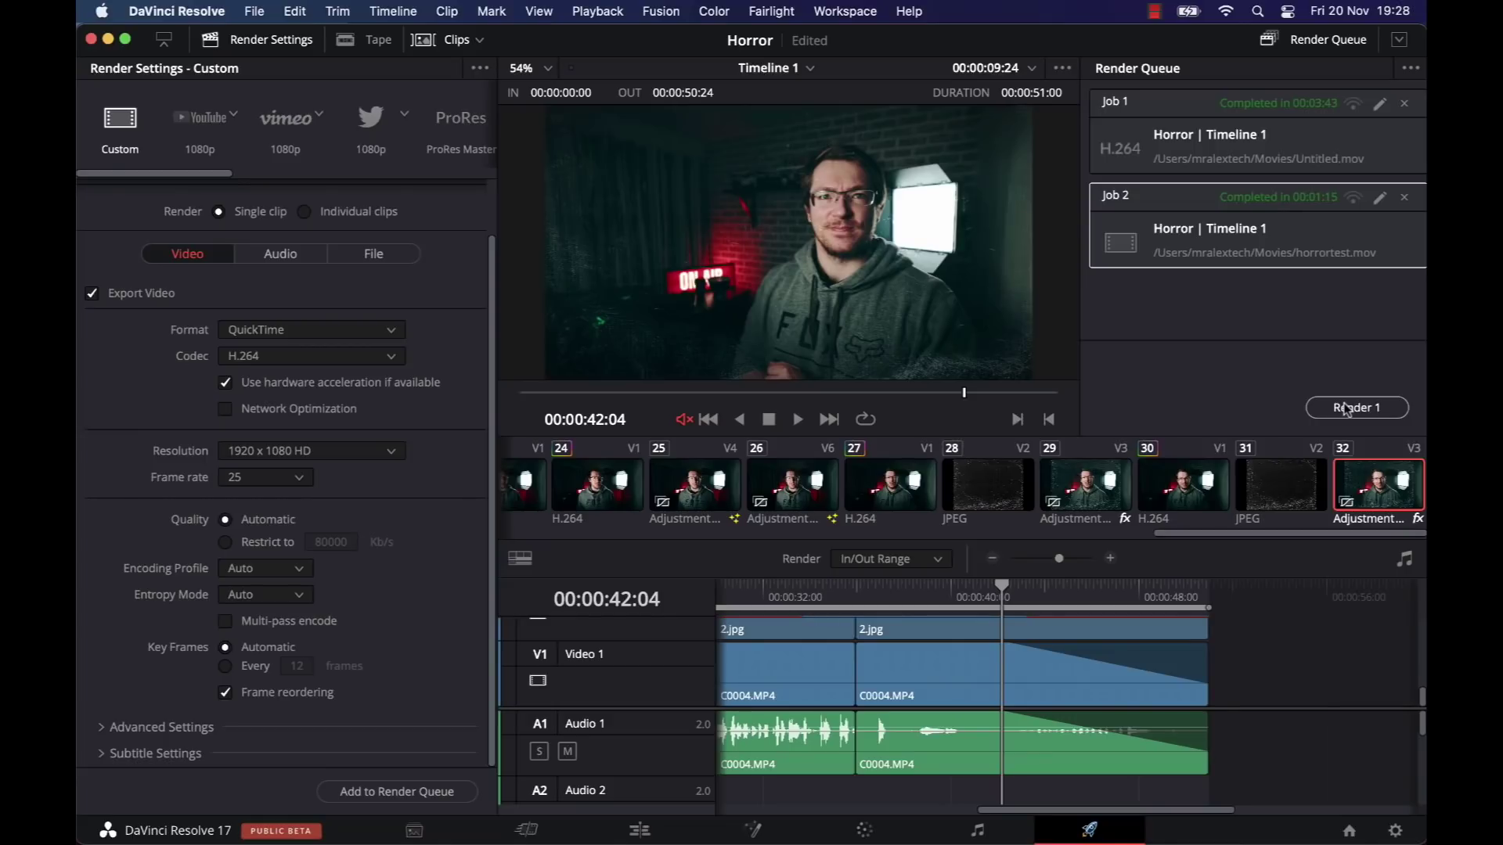
# Step: Open the 100W Mono project and show its timeline on the Edit page
pyautogui.click(1352, 828)
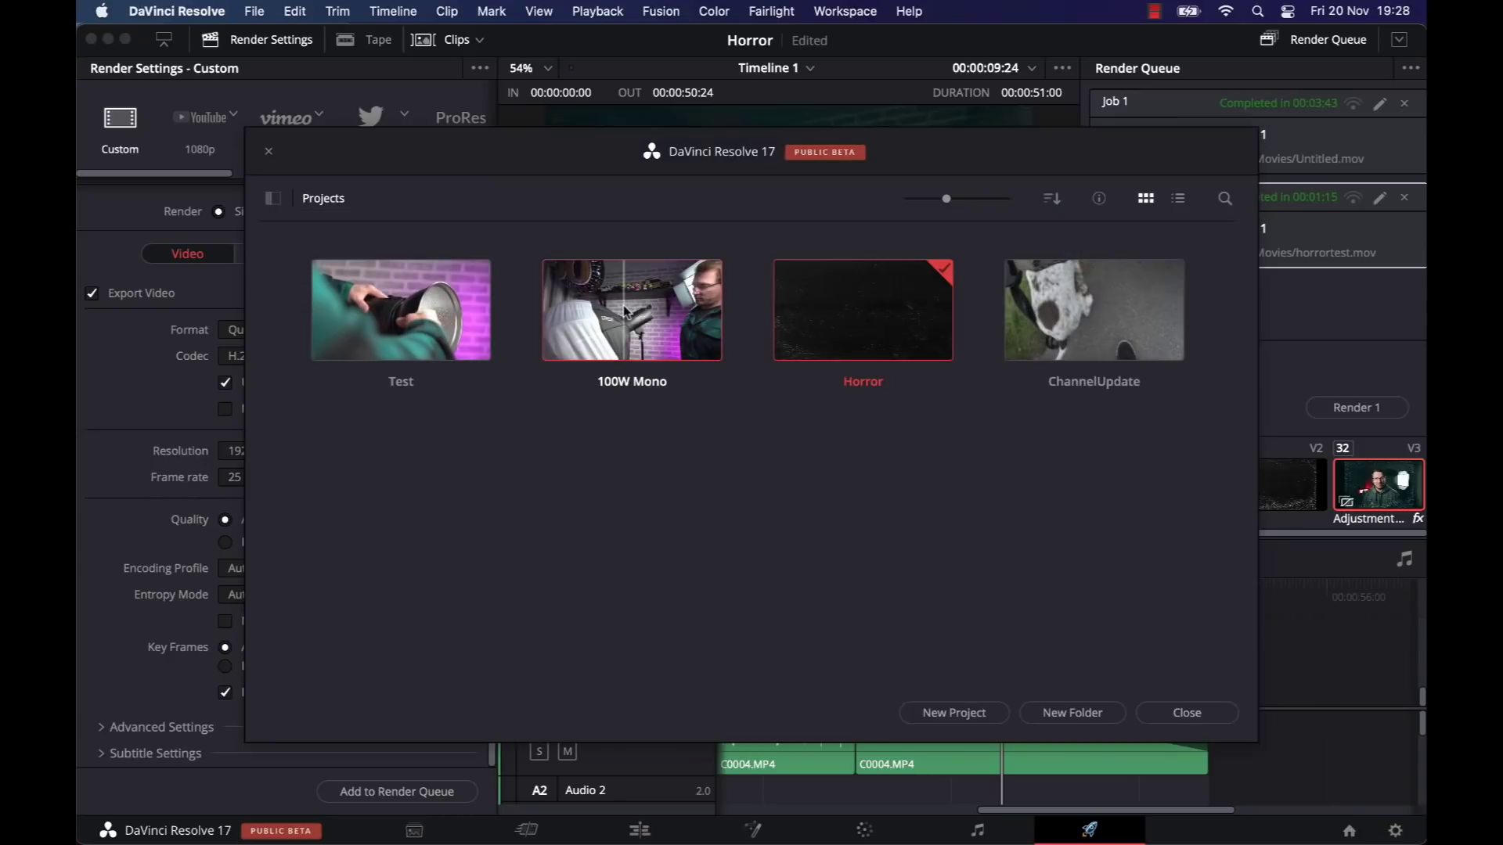
pyautogui.doubleClick(624, 311)
pyautogui.click(681, 489)
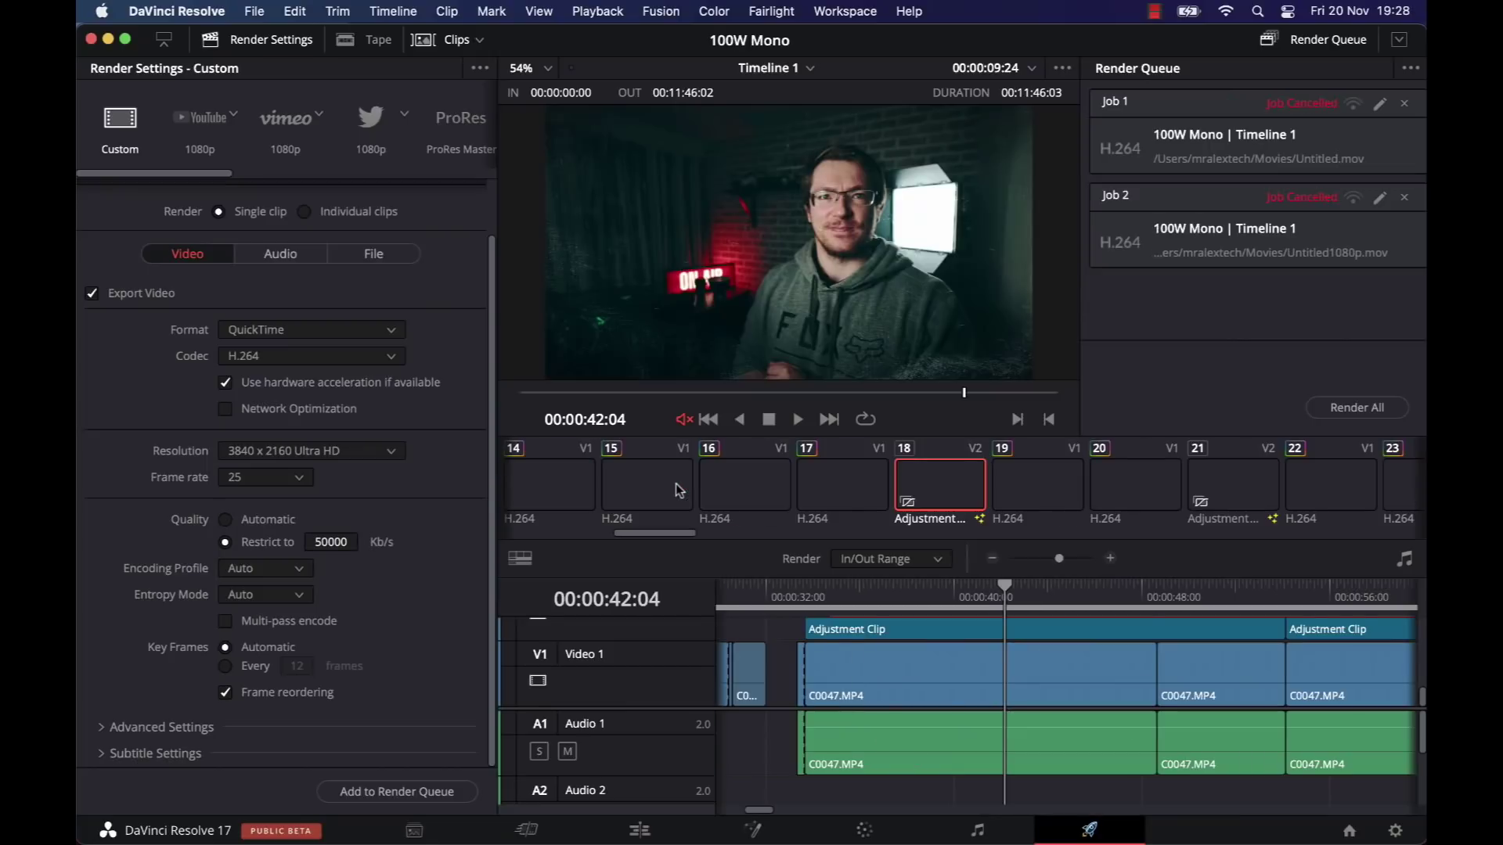
pyautogui.click(640, 831)
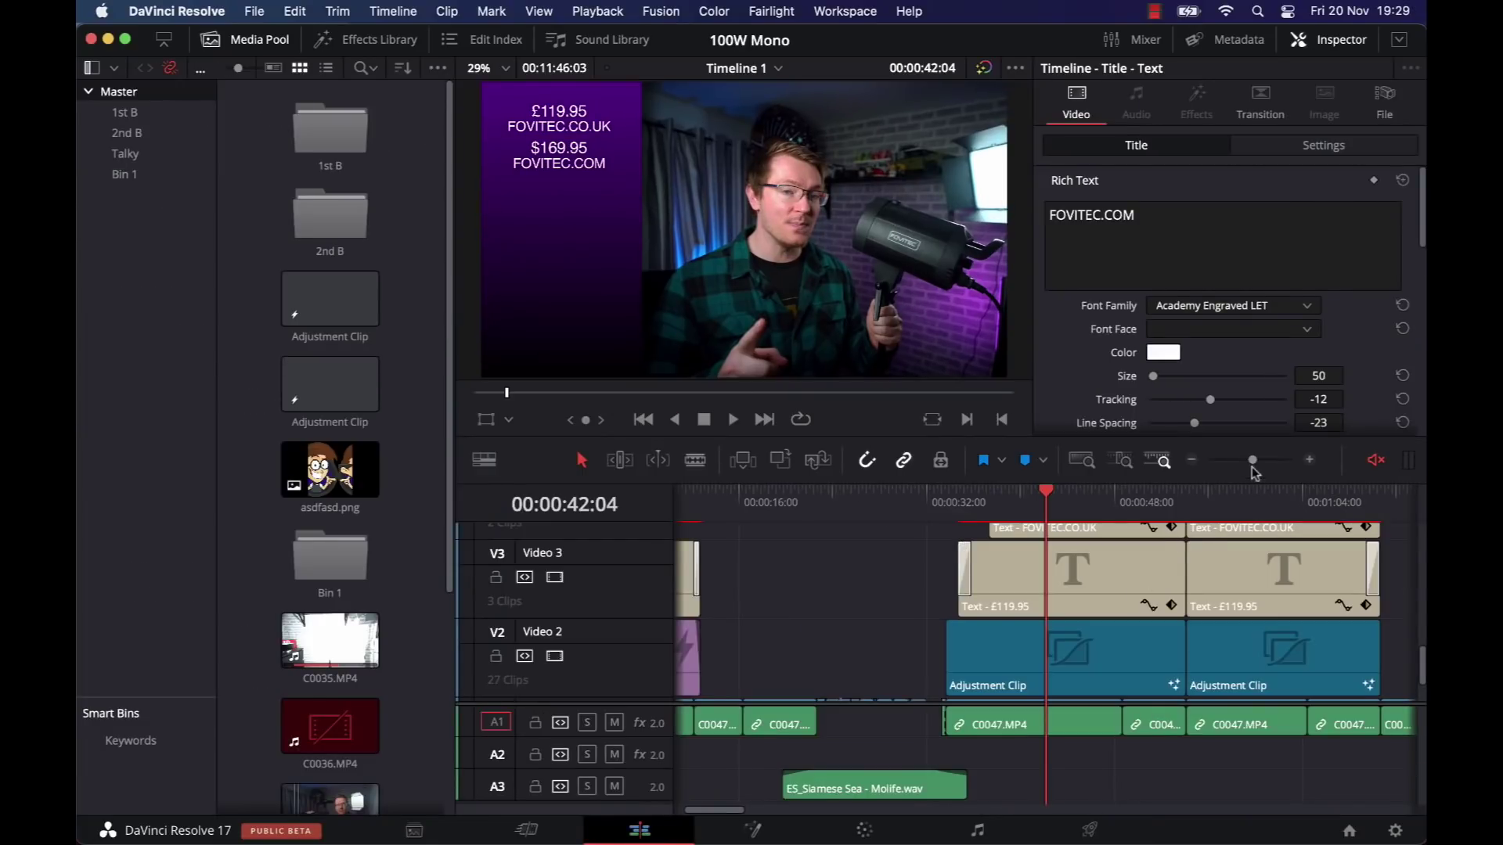
# Step: Examine the timeline's stacked title tracks and the Timeline Proxy Mode and Render Cache options
pyautogui.click(1193, 460)
pyautogui.scroll(5, 1096, 564)
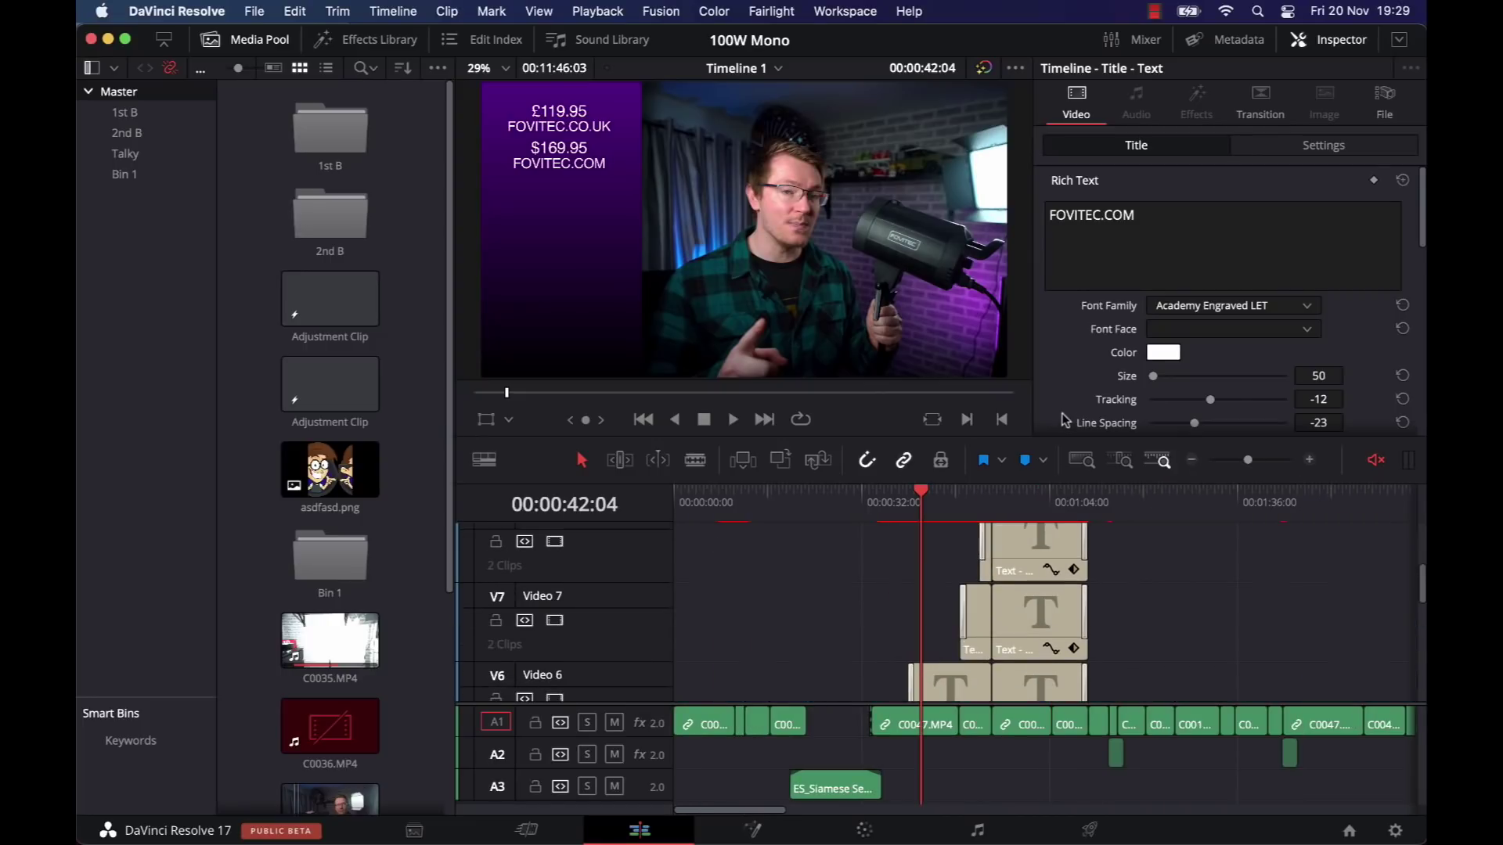
pyautogui.click(599, 11)
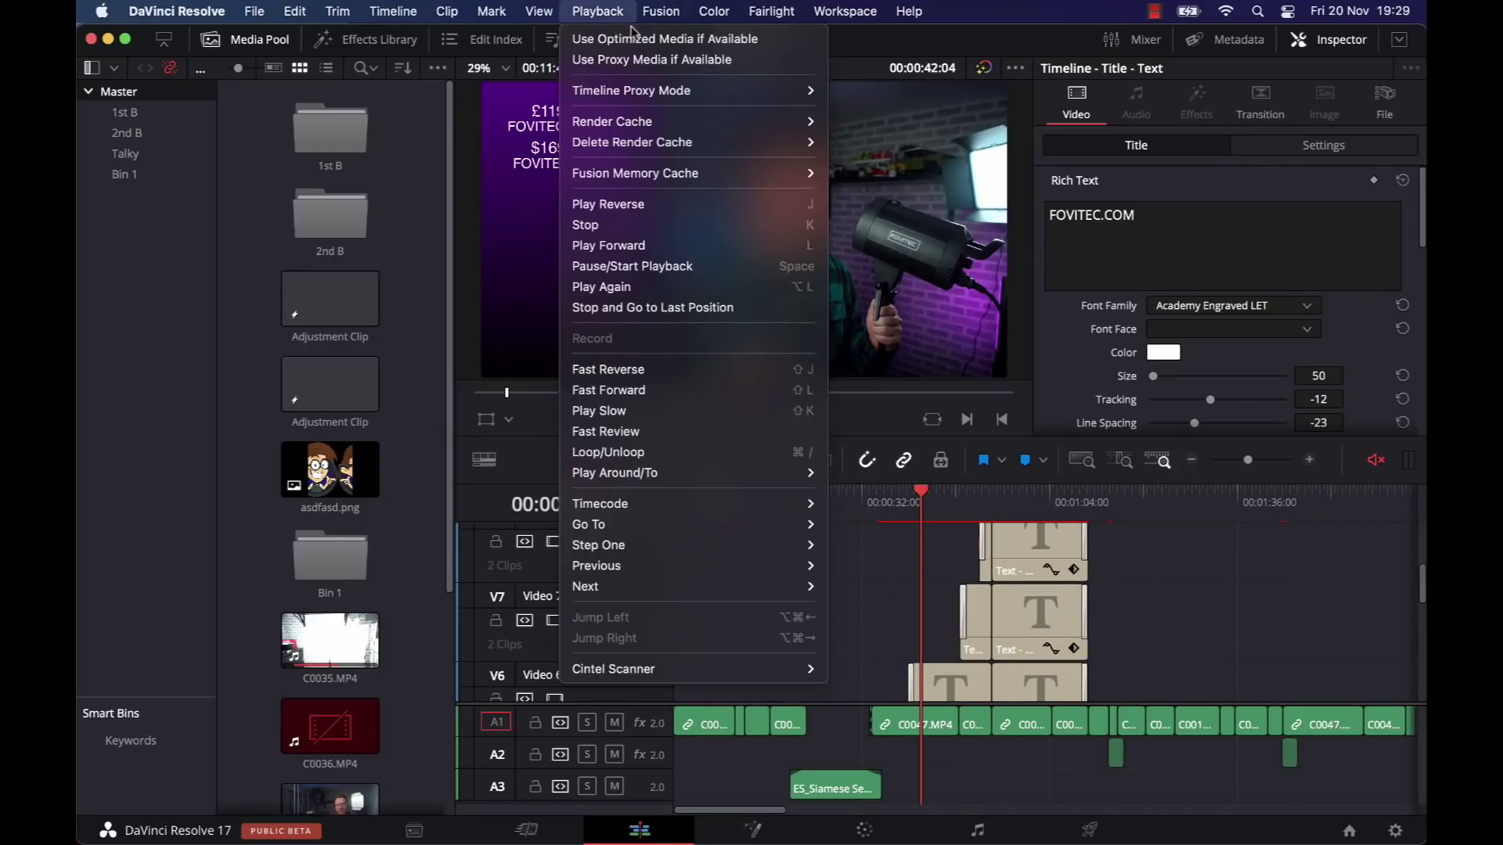
pyautogui.moveTo(652, 94)
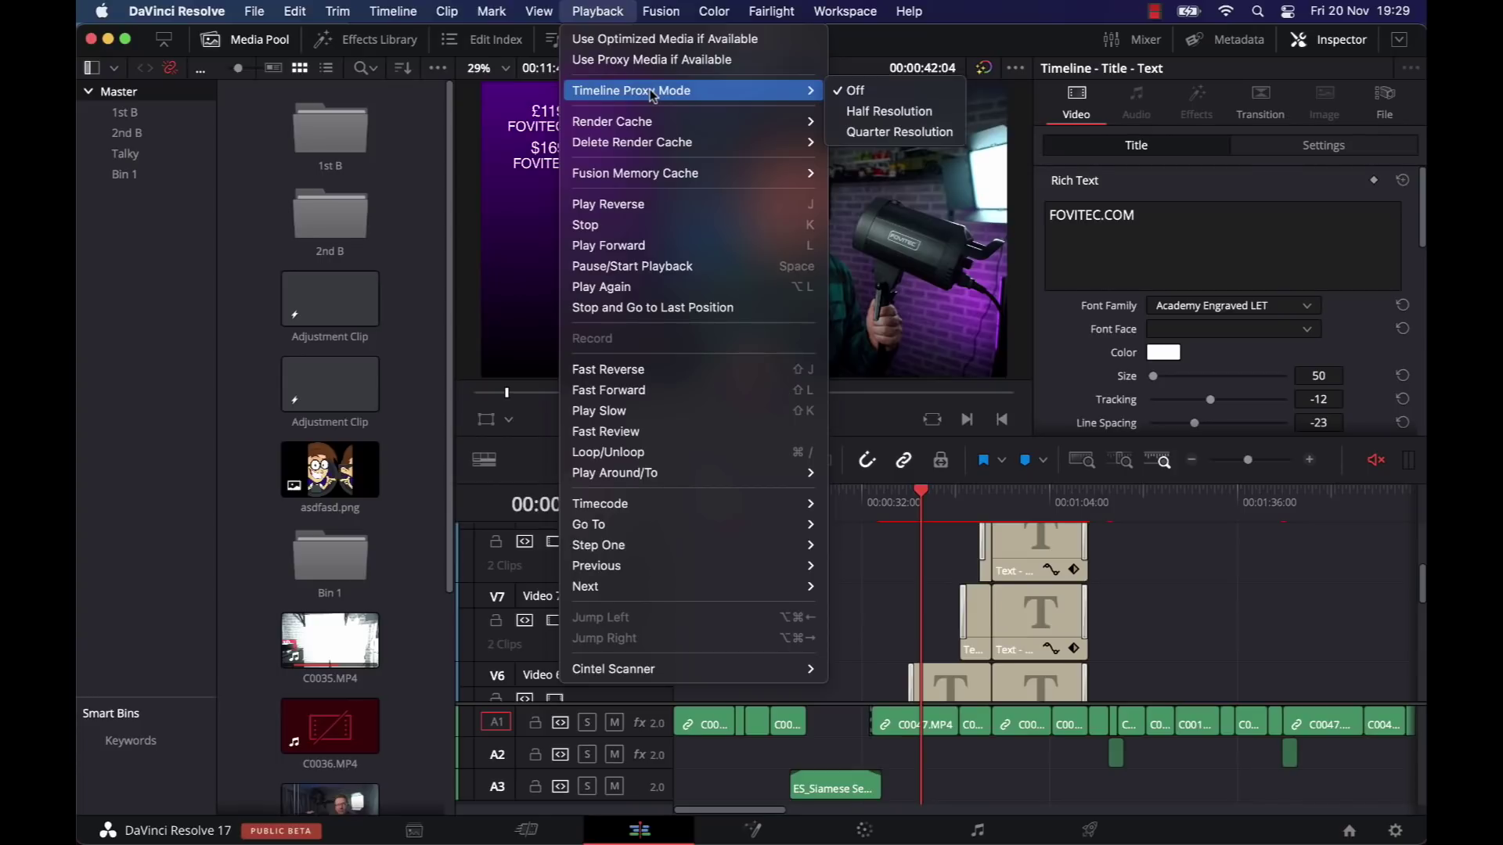
pyautogui.moveTo(652, 125)
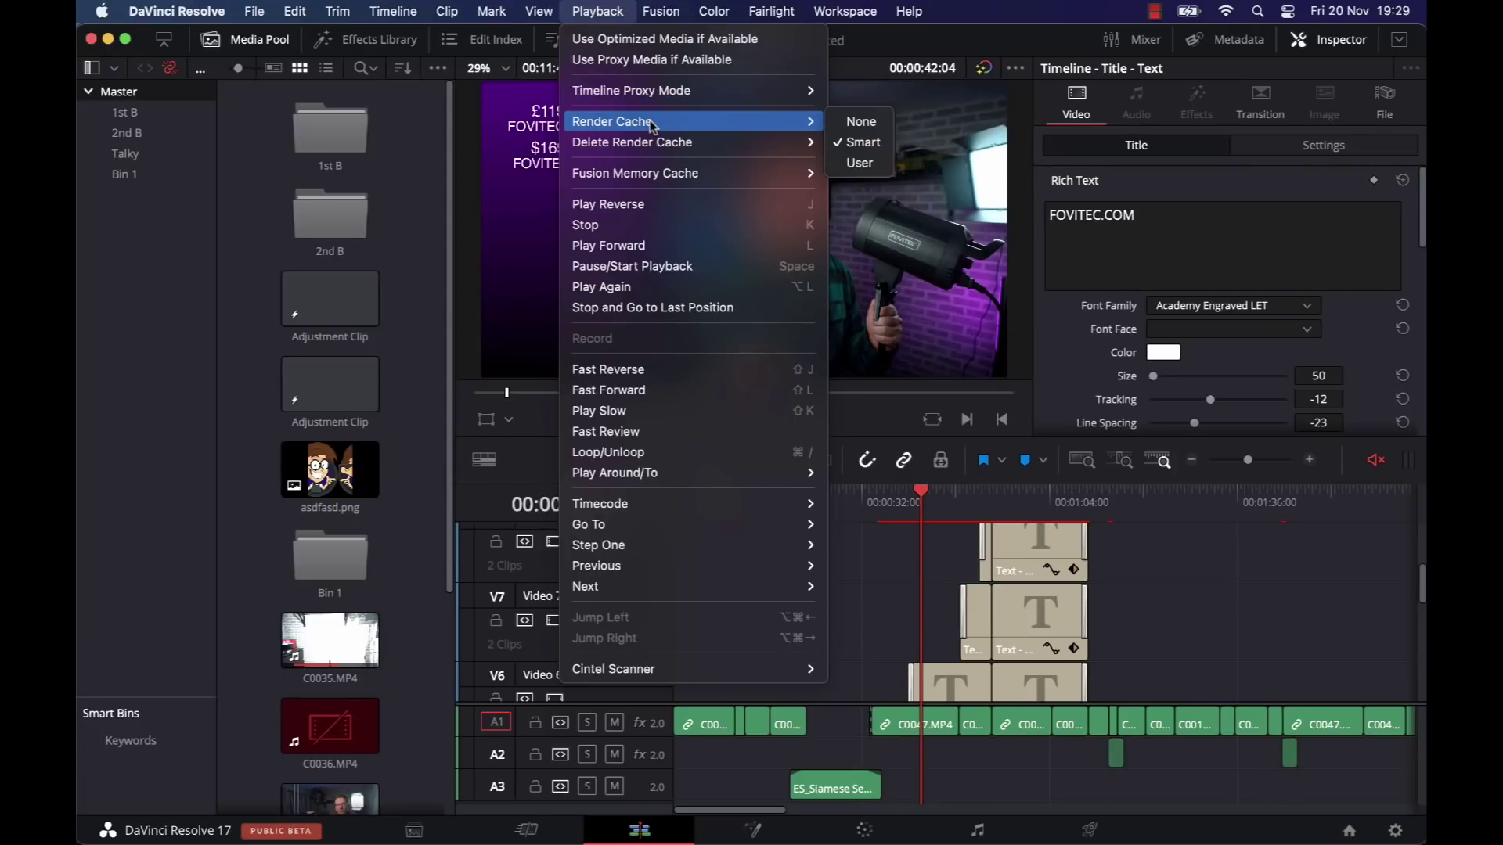
pyautogui.click(981, 6)
# Step: Examine the full length of the 100W Mono timeline and check its resolution and frame rate in the Master Settings
pyautogui.scroll(-10, 1173, 640)
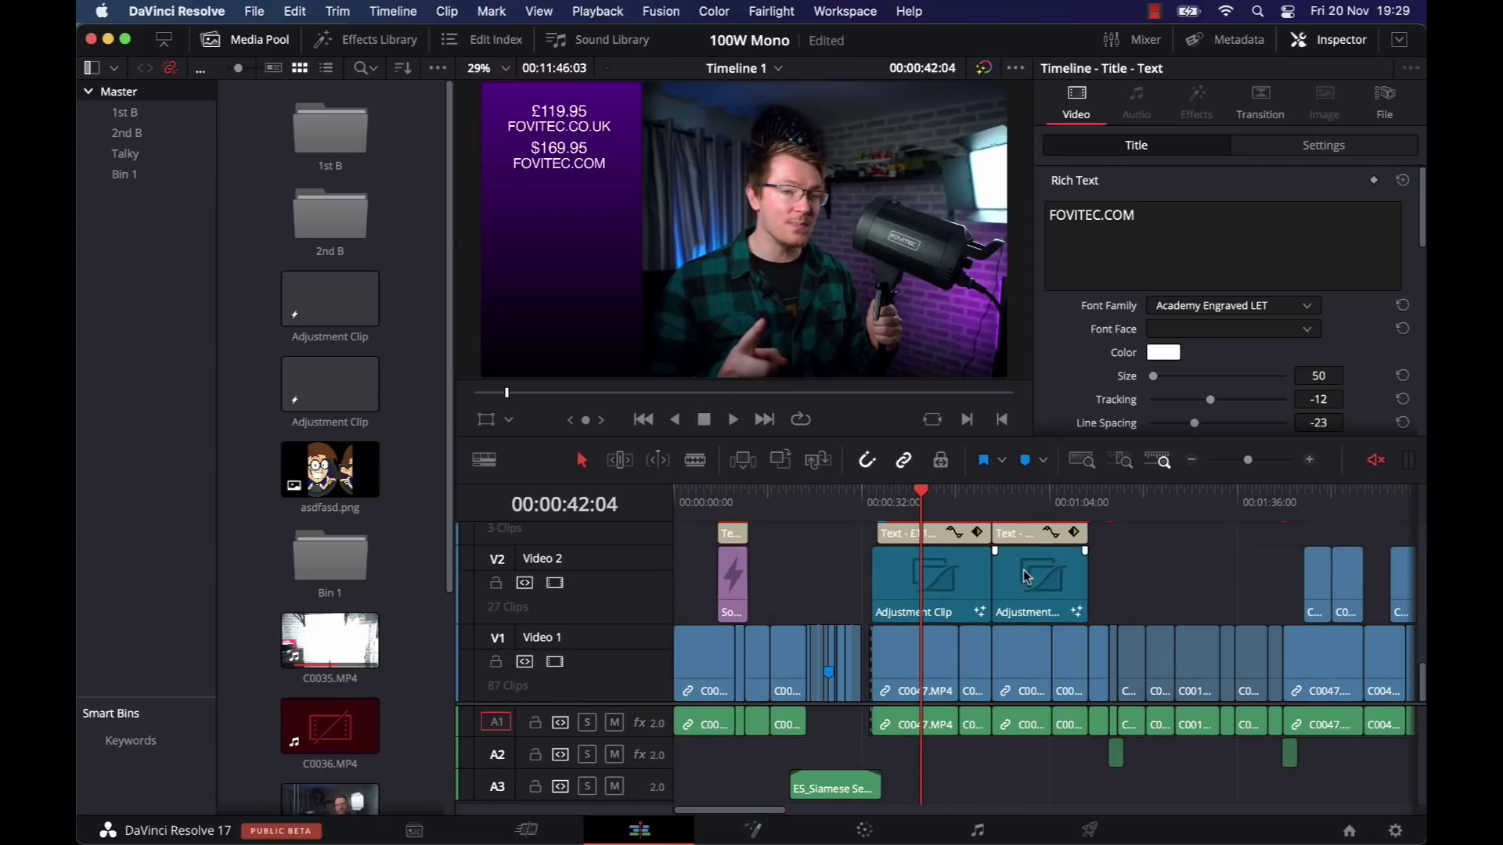
pyautogui.click(1188, 461)
pyautogui.click(1189, 461)
pyautogui.click(1188, 462)
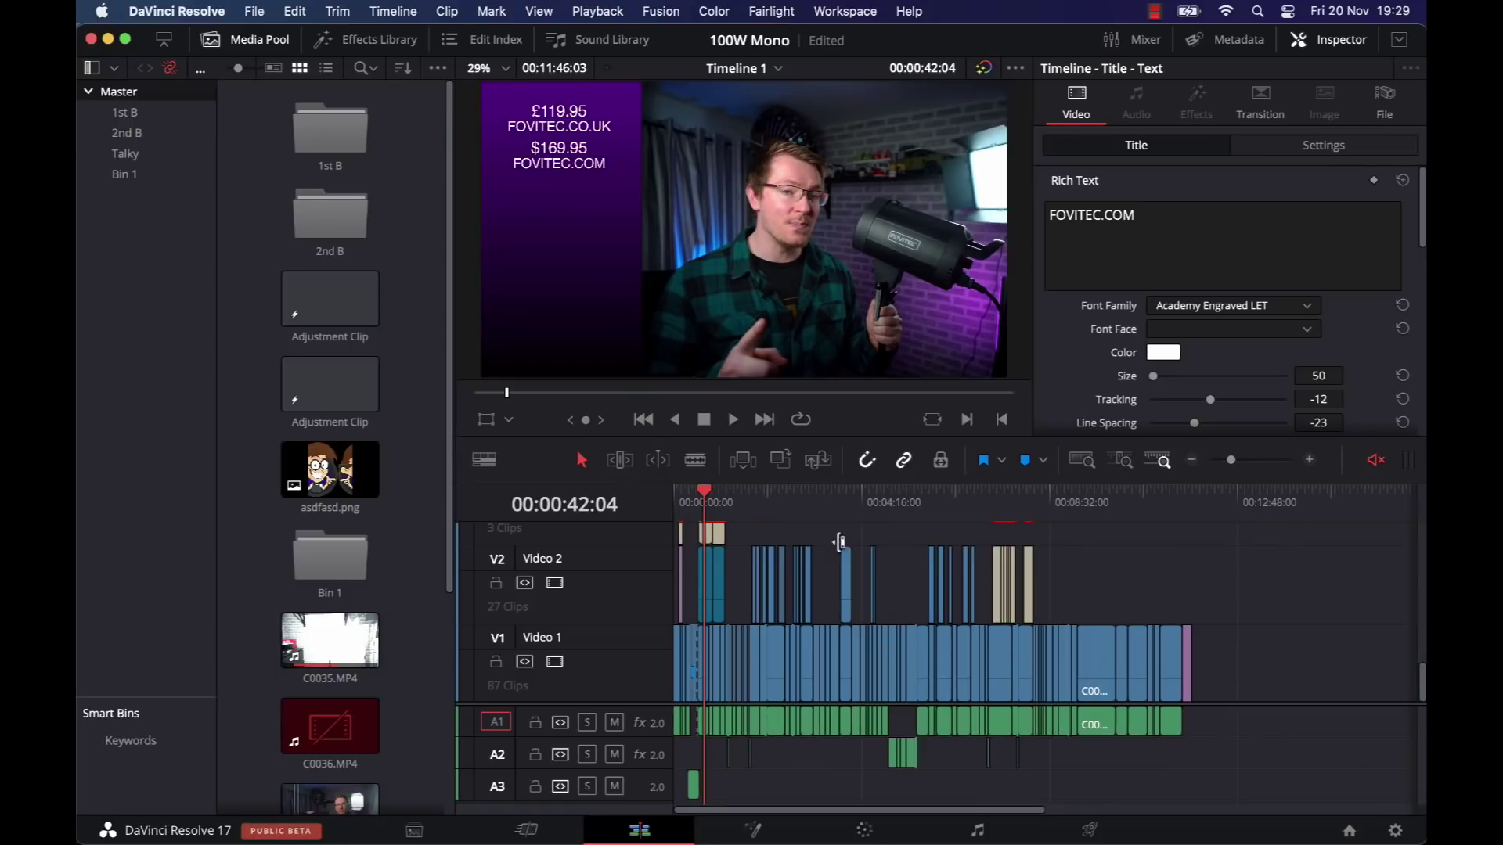
pyautogui.click(1394, 829)
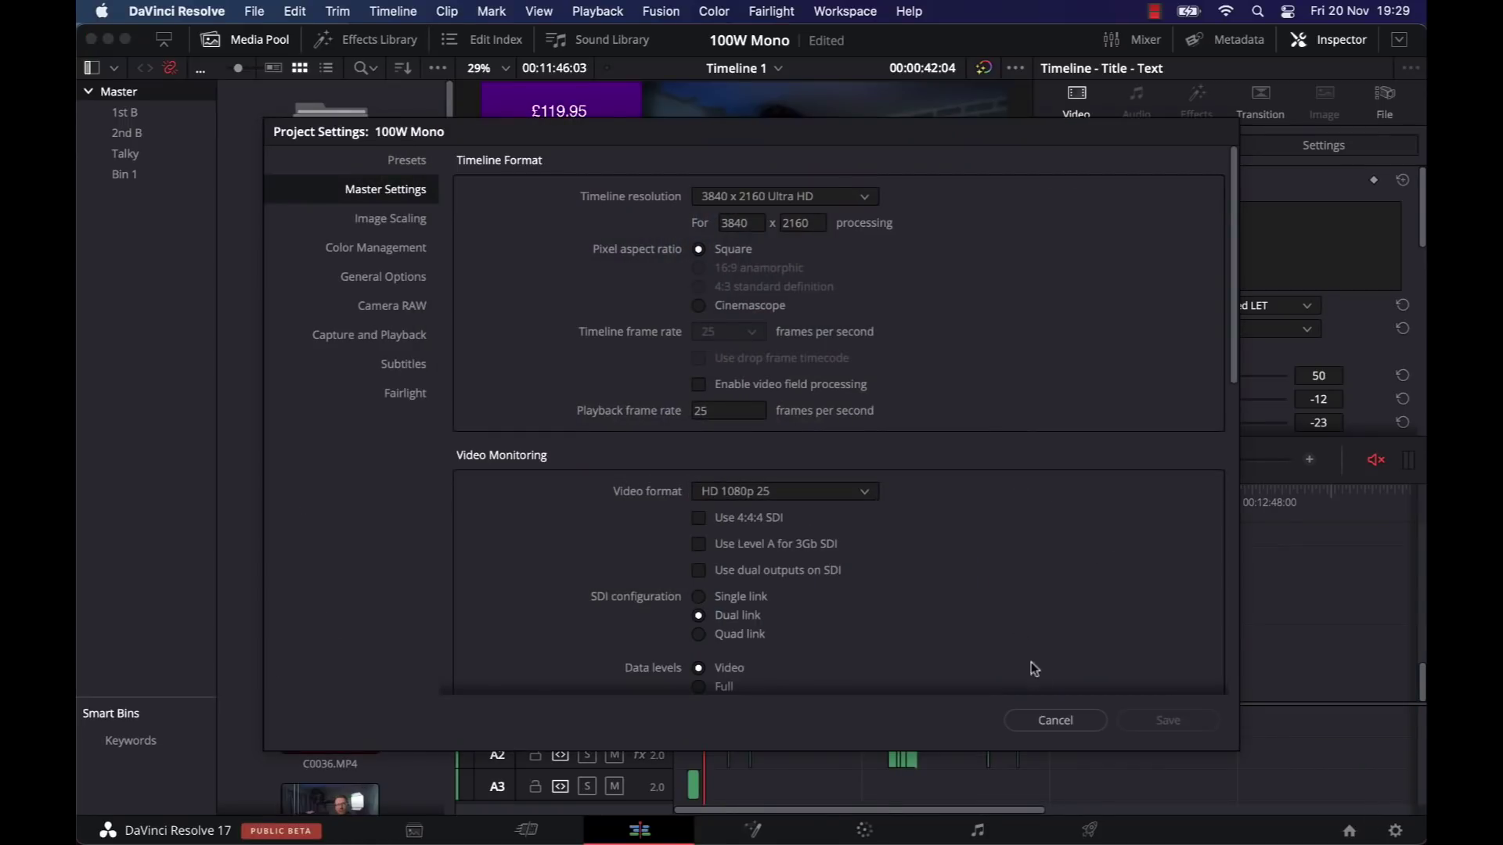
pyautogui.click(1053, 720)
# Step: Scrub the 100W Mono timeline to 00:03:27:20 and play from there to review playback
pyautogui.moveTo(725, 503); pyautogui.dragTo(827, 513)
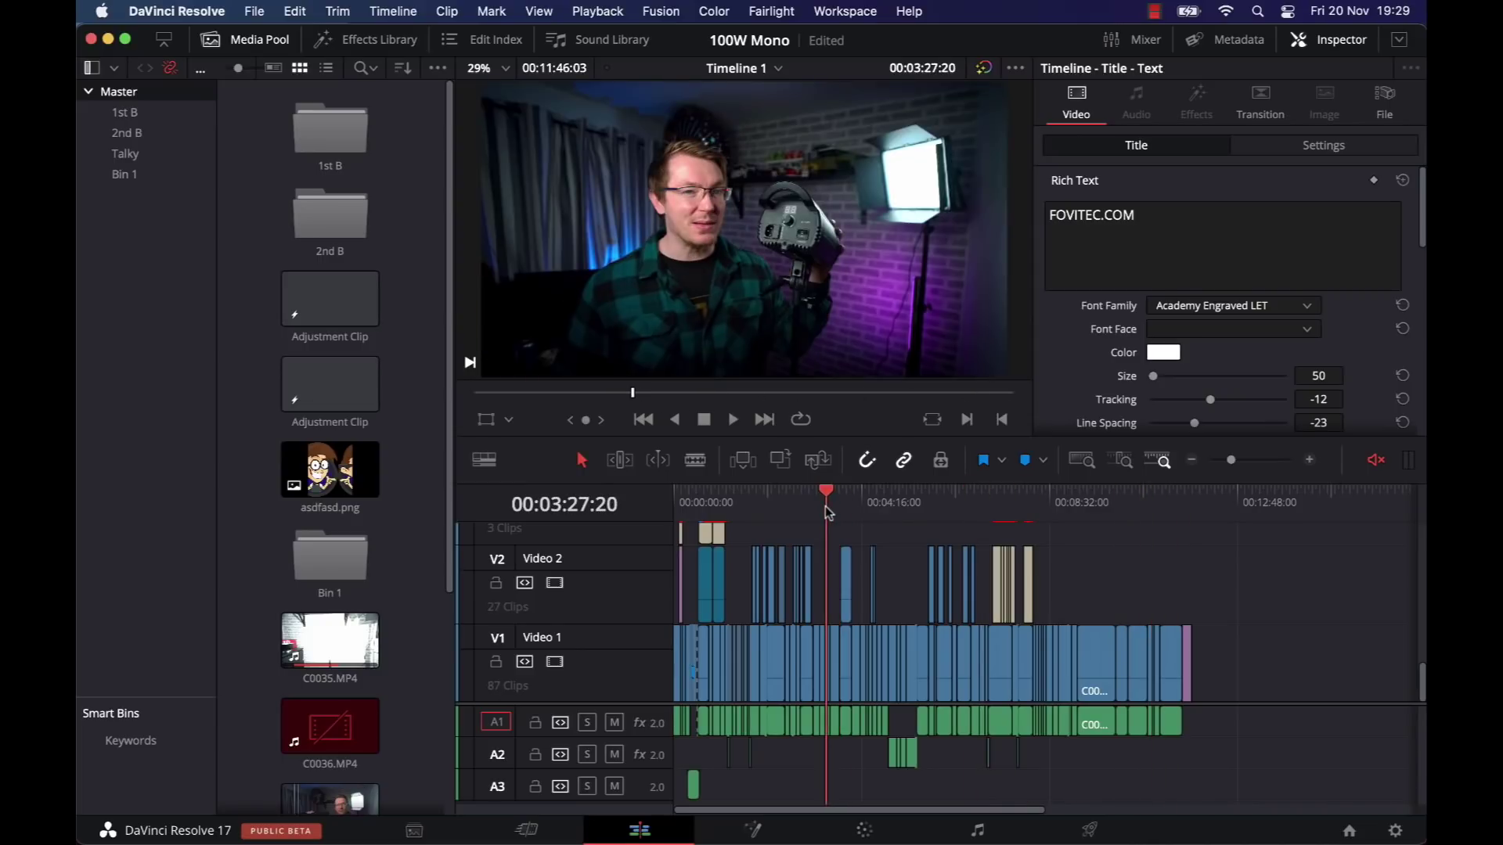
pyautogui.press('space')
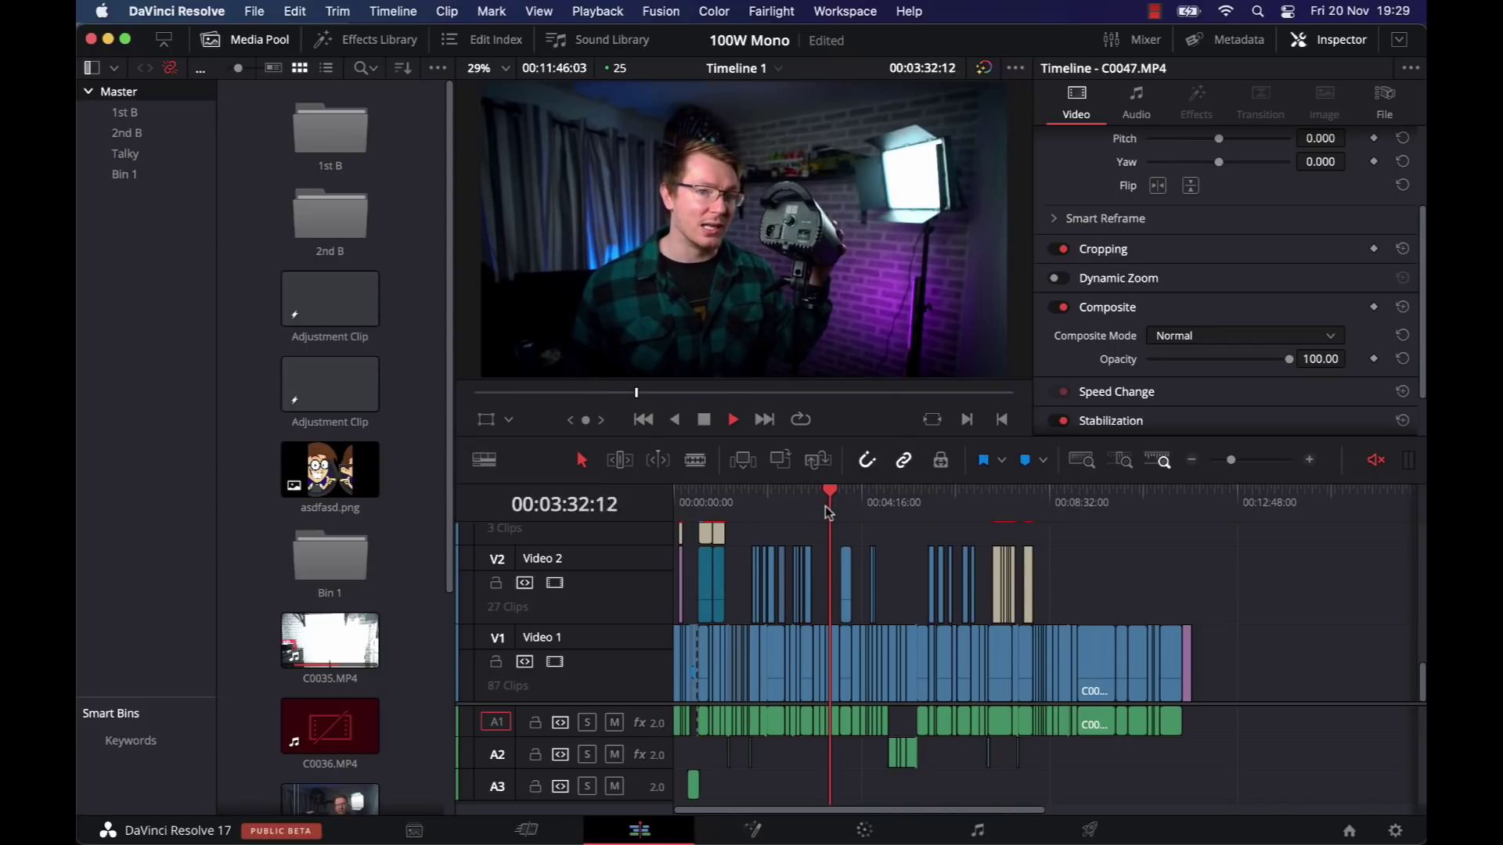
pyautogui.press('space')
# Step: Examine color nodes 01 to 04 of the C0047.MP4 clip at 00:03:33:03 on the Color page
pyautogui.click(1305, 462)
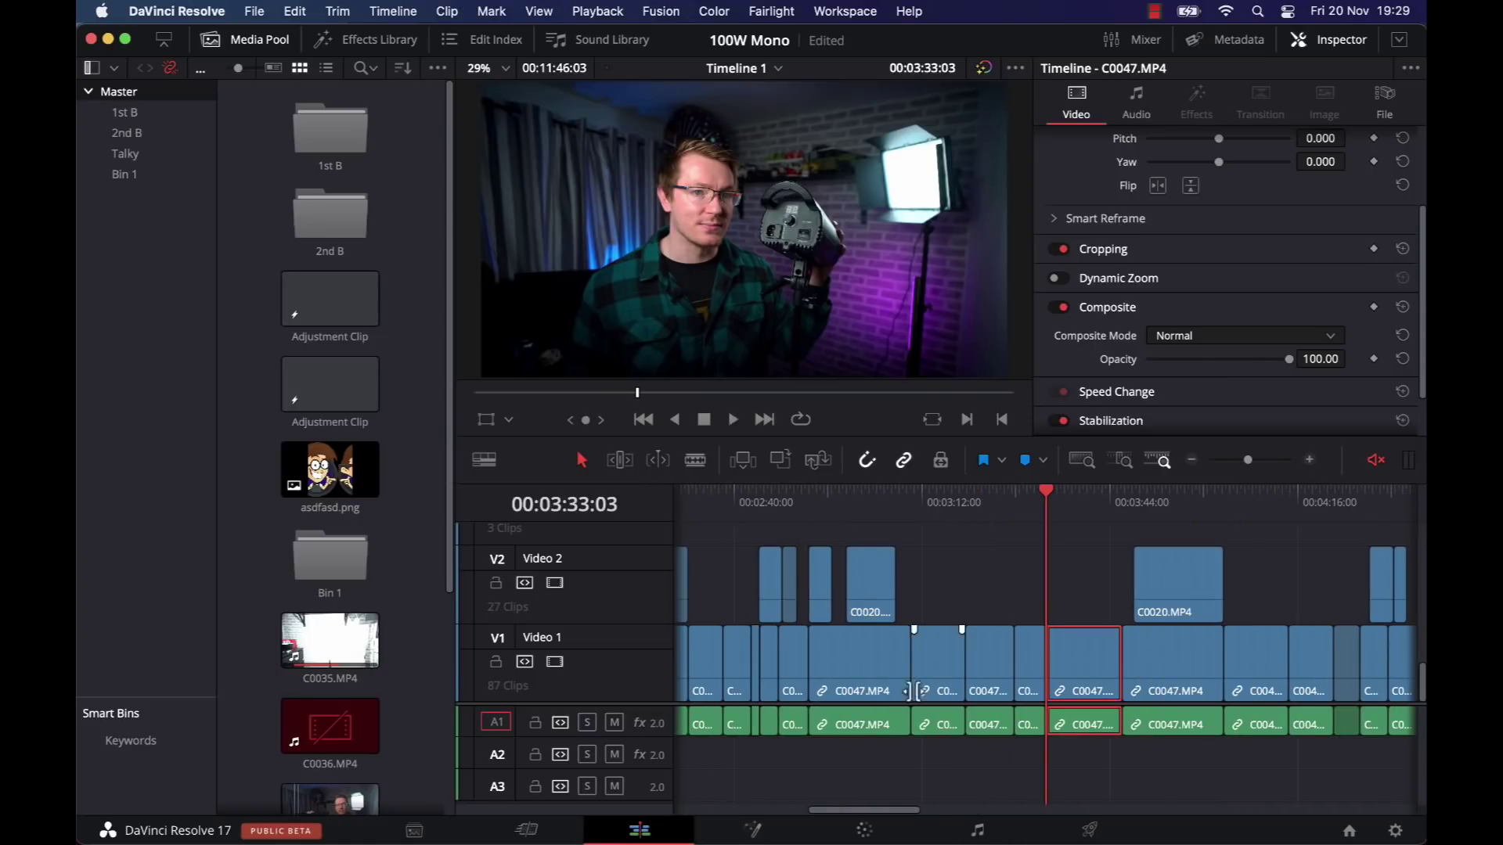
pyautogui.click(882, 830)
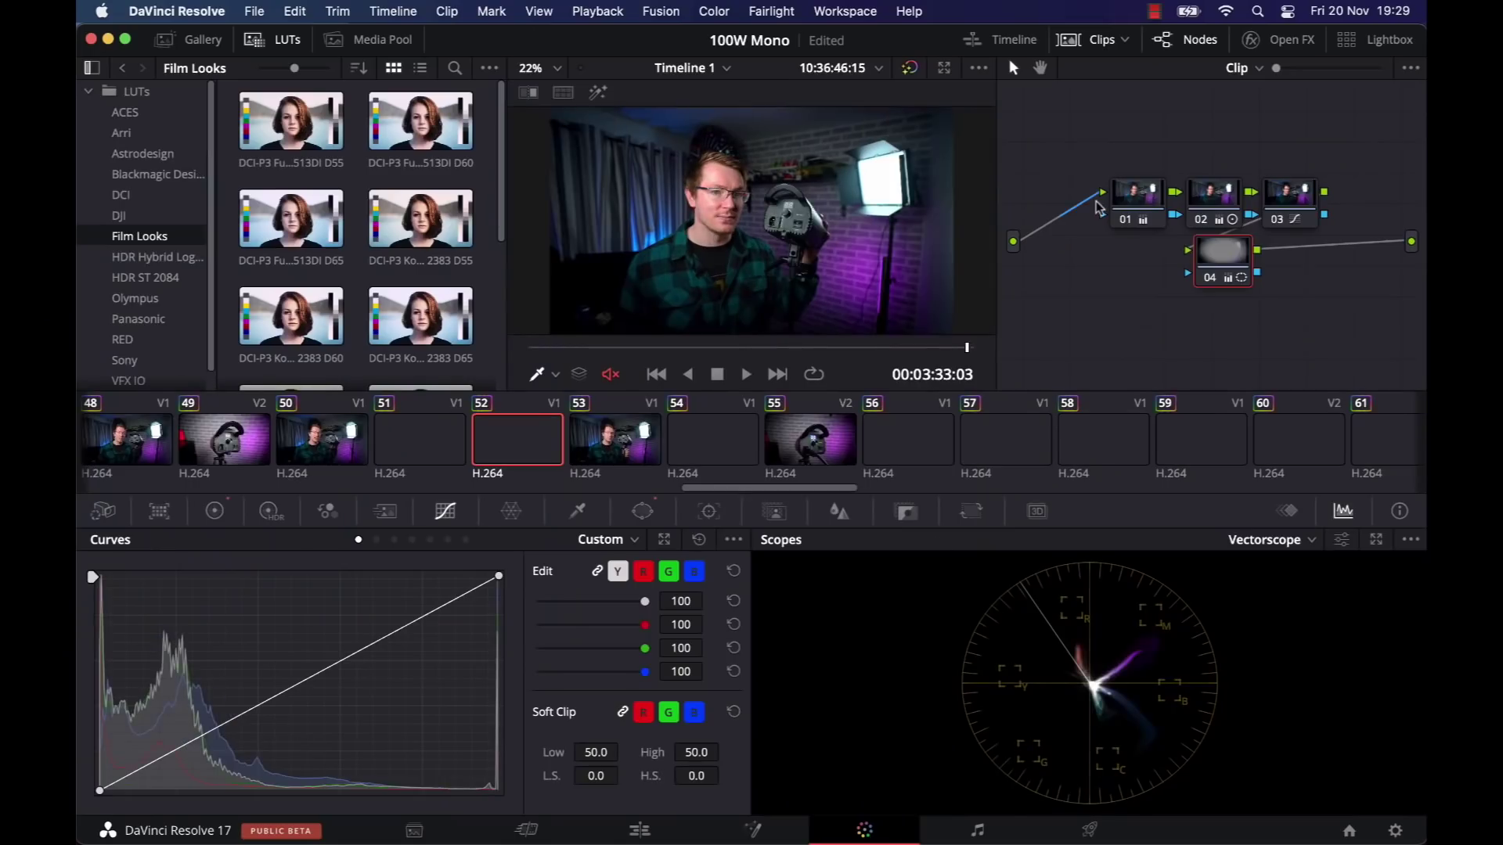
pyautogui.click(1124, 200)
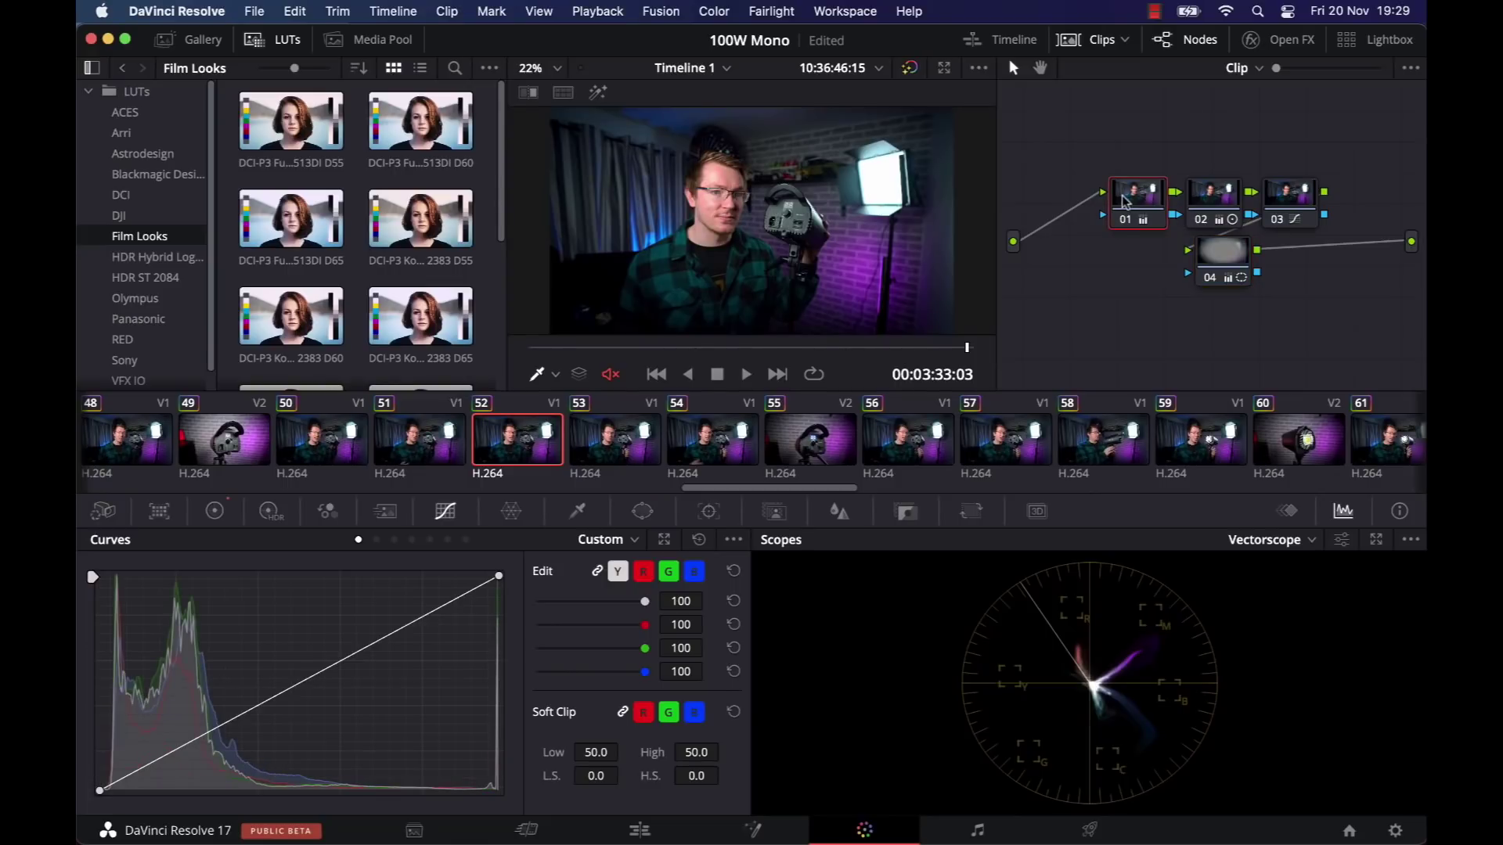
pyautogui.click(1206, 208)
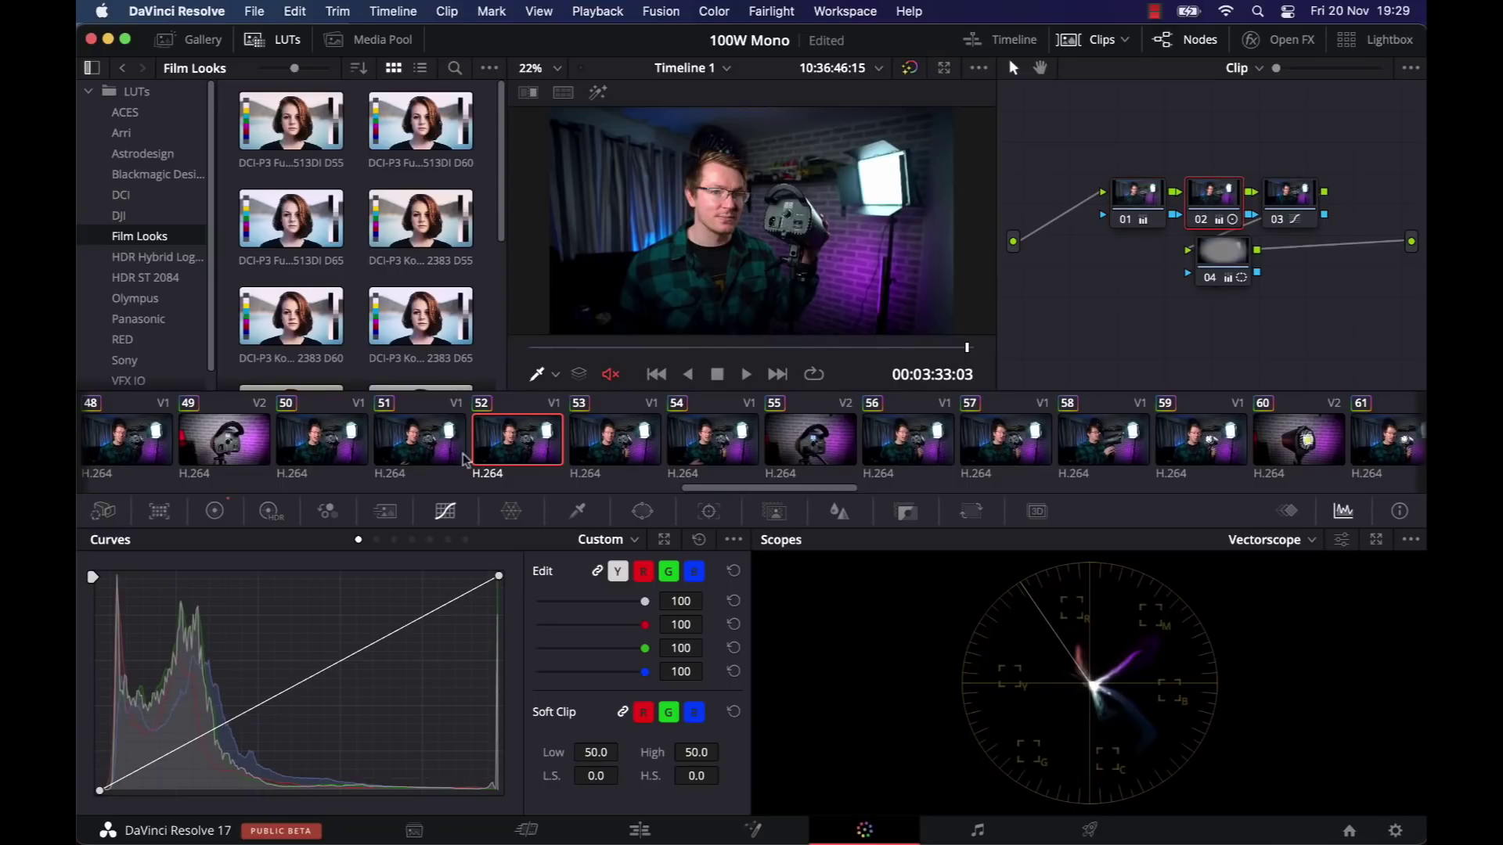
pyautogui.click(1290, 197)
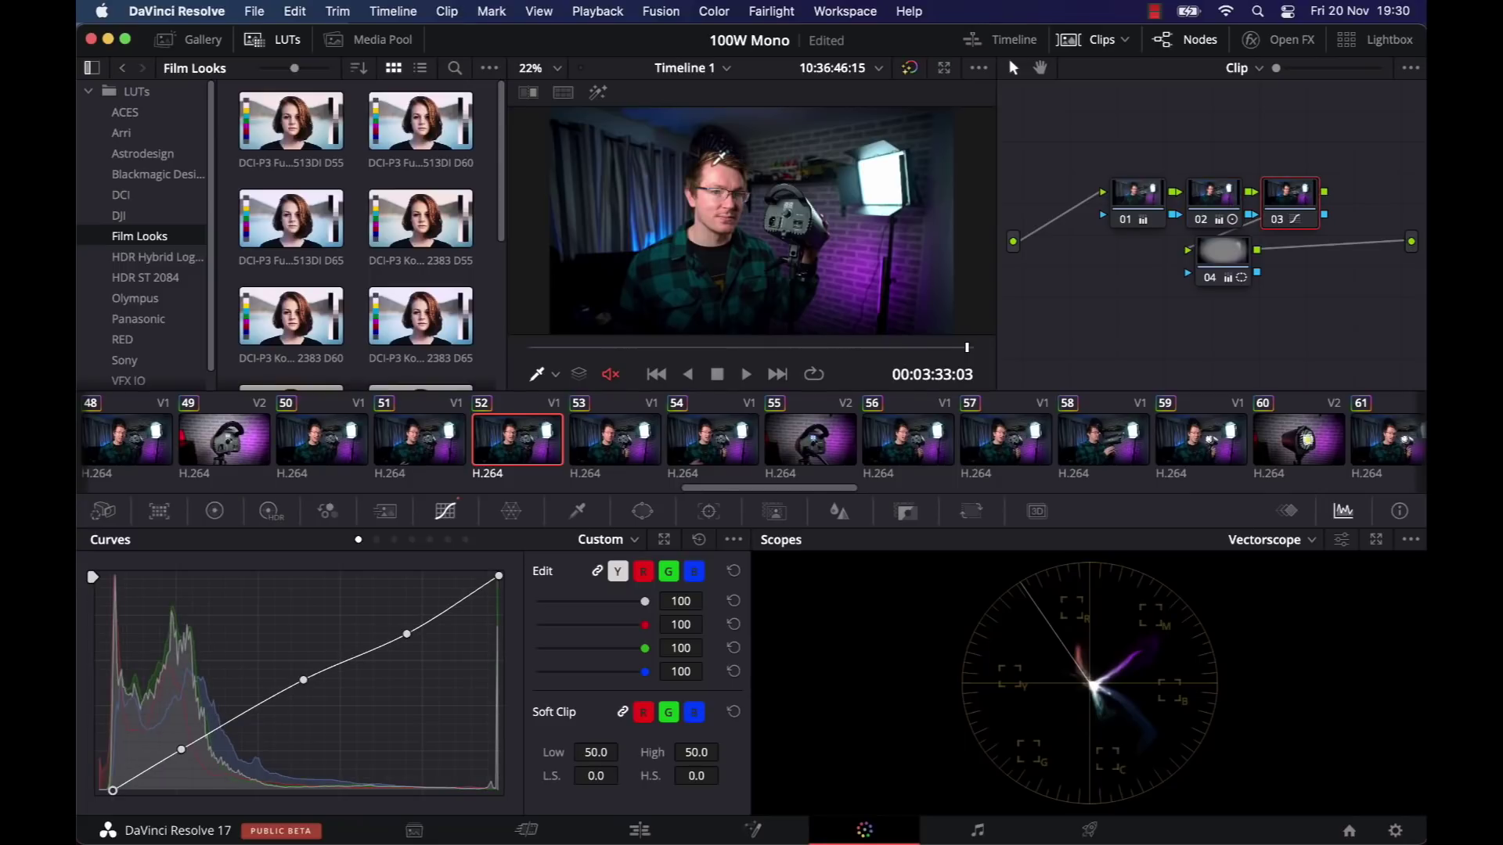
pyautogui.click(1213, 262)
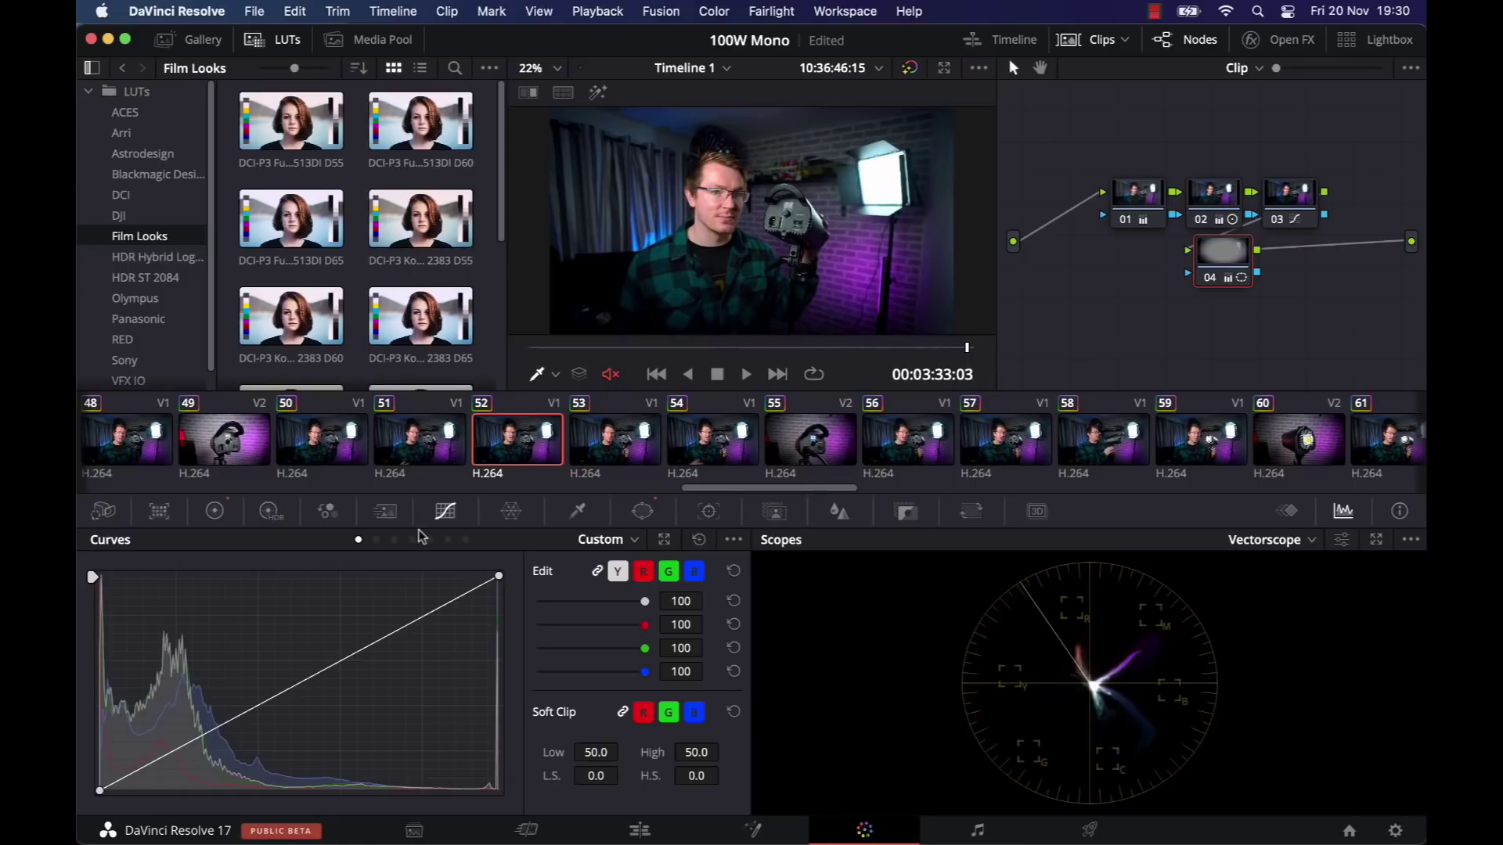
# Step: Ripple delete the selected C0047.MP4 clip at 00:03:33:03 from the timeline on the Edit page
pyautogui.click(640, 831)
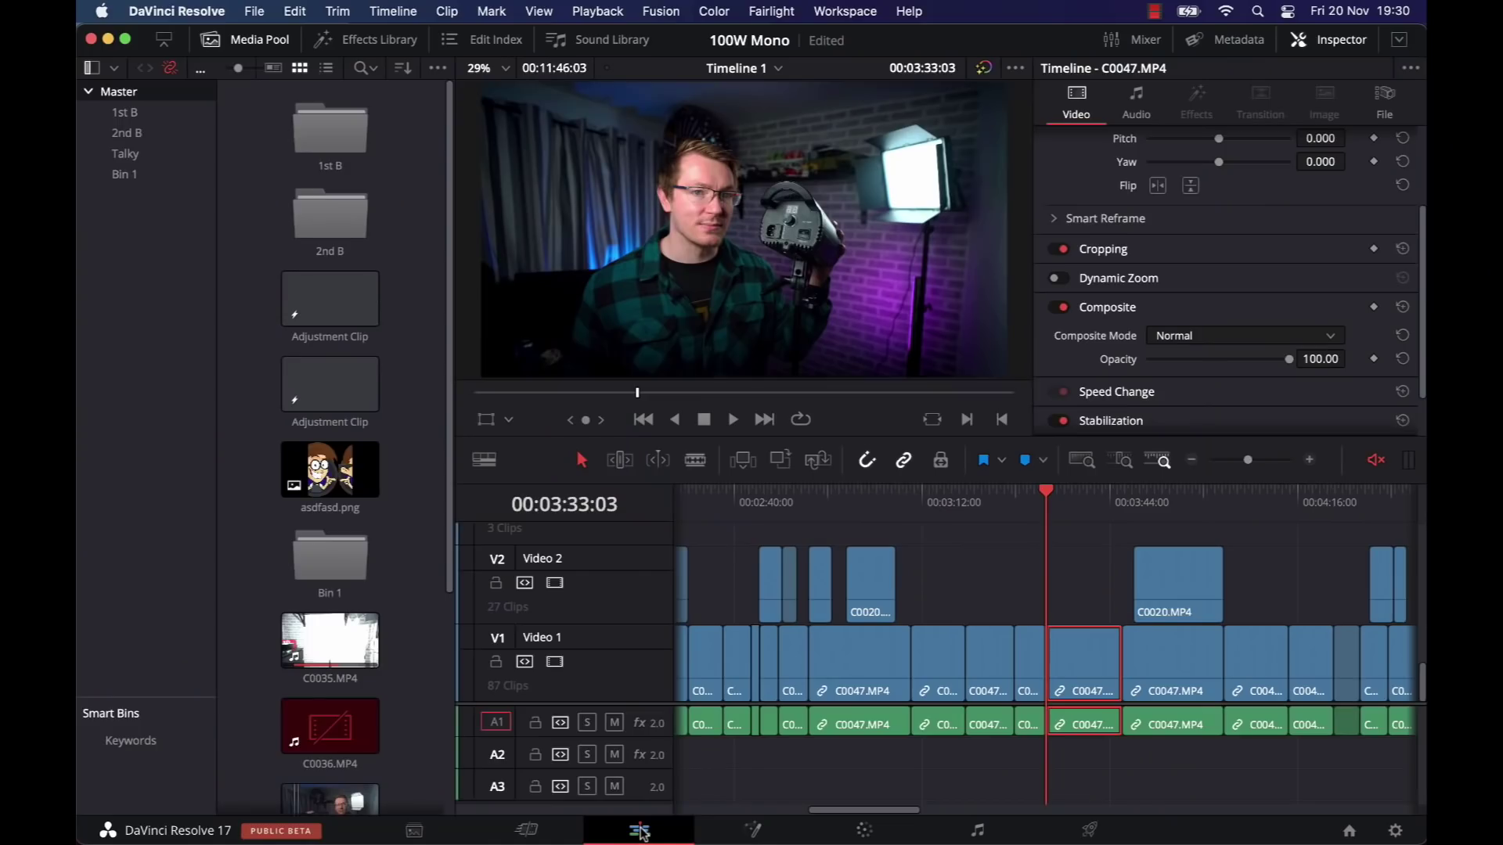
pyautogui.click(1193, 464)
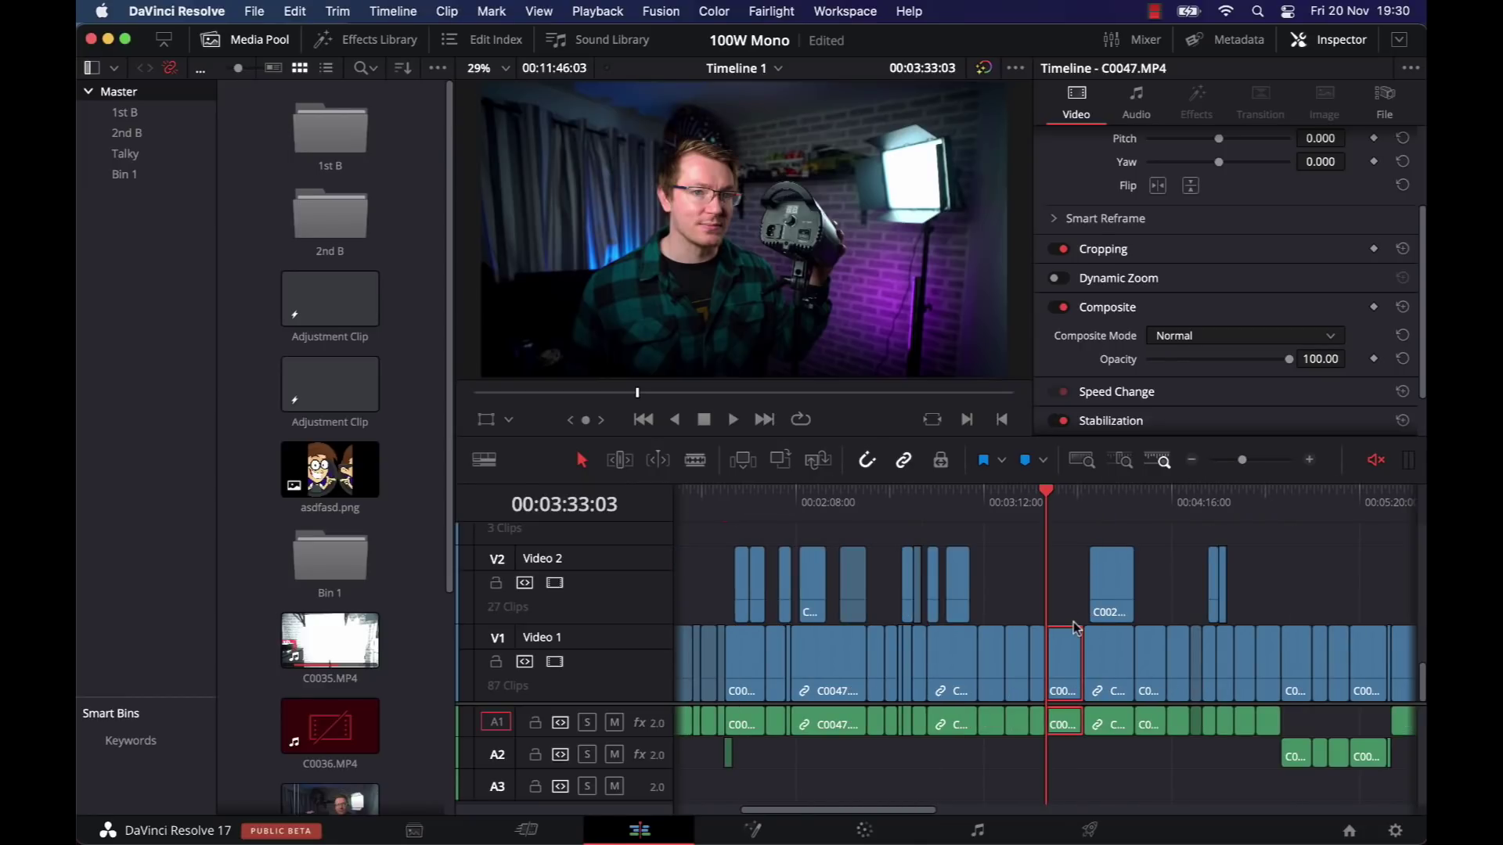
pyautogui.hotkey('shift', 'BackSpace')
# Step: Play across the closed gap to review playback, and bypass the color grades and Fusion effects in the viewer
pyautogui.click(1030, 499)
pyautogui.press('space')
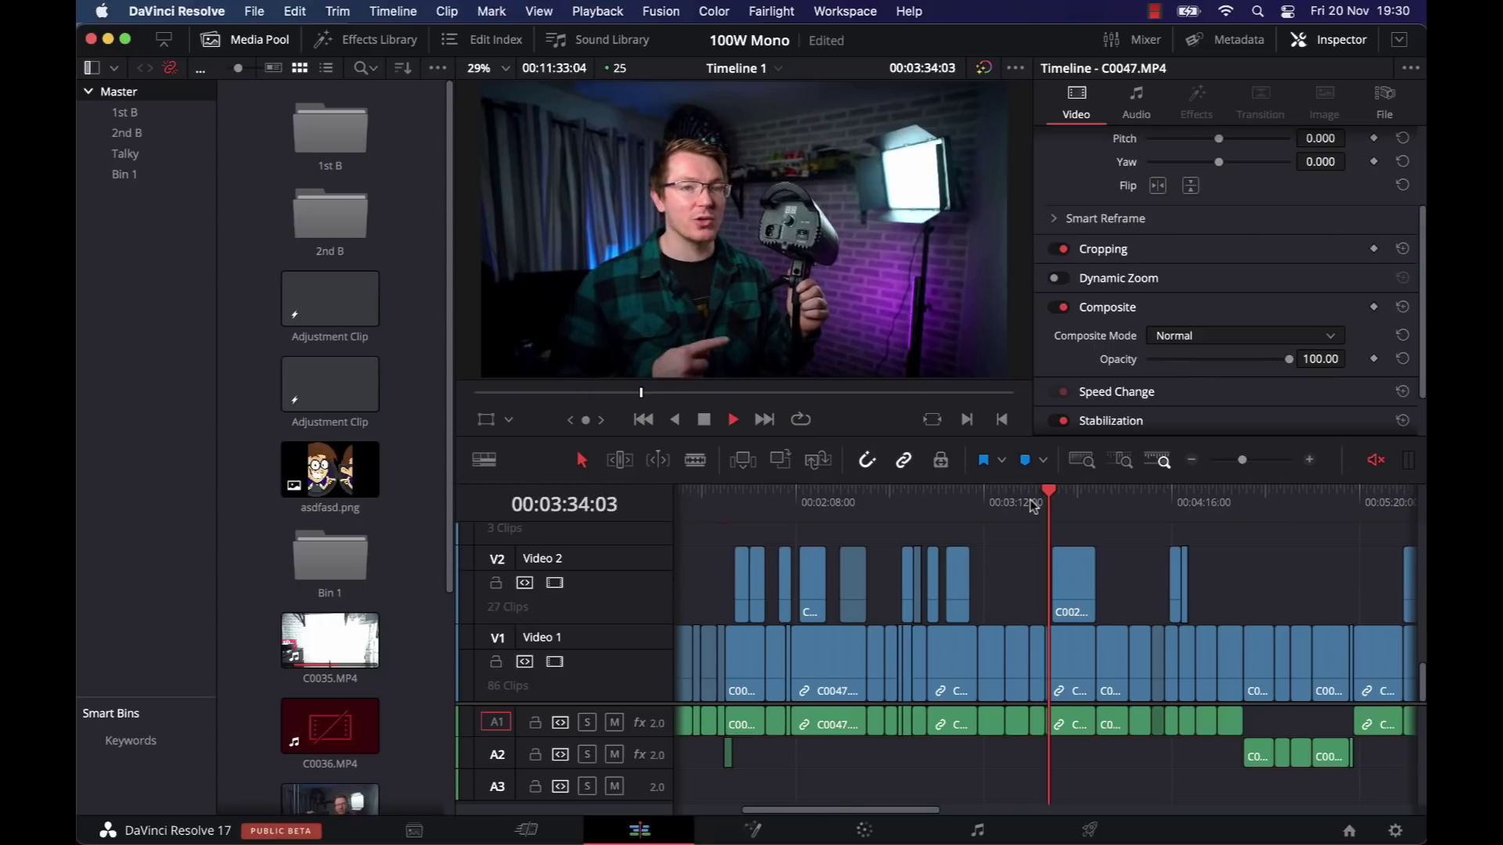
pyautogui.click(982, 69)
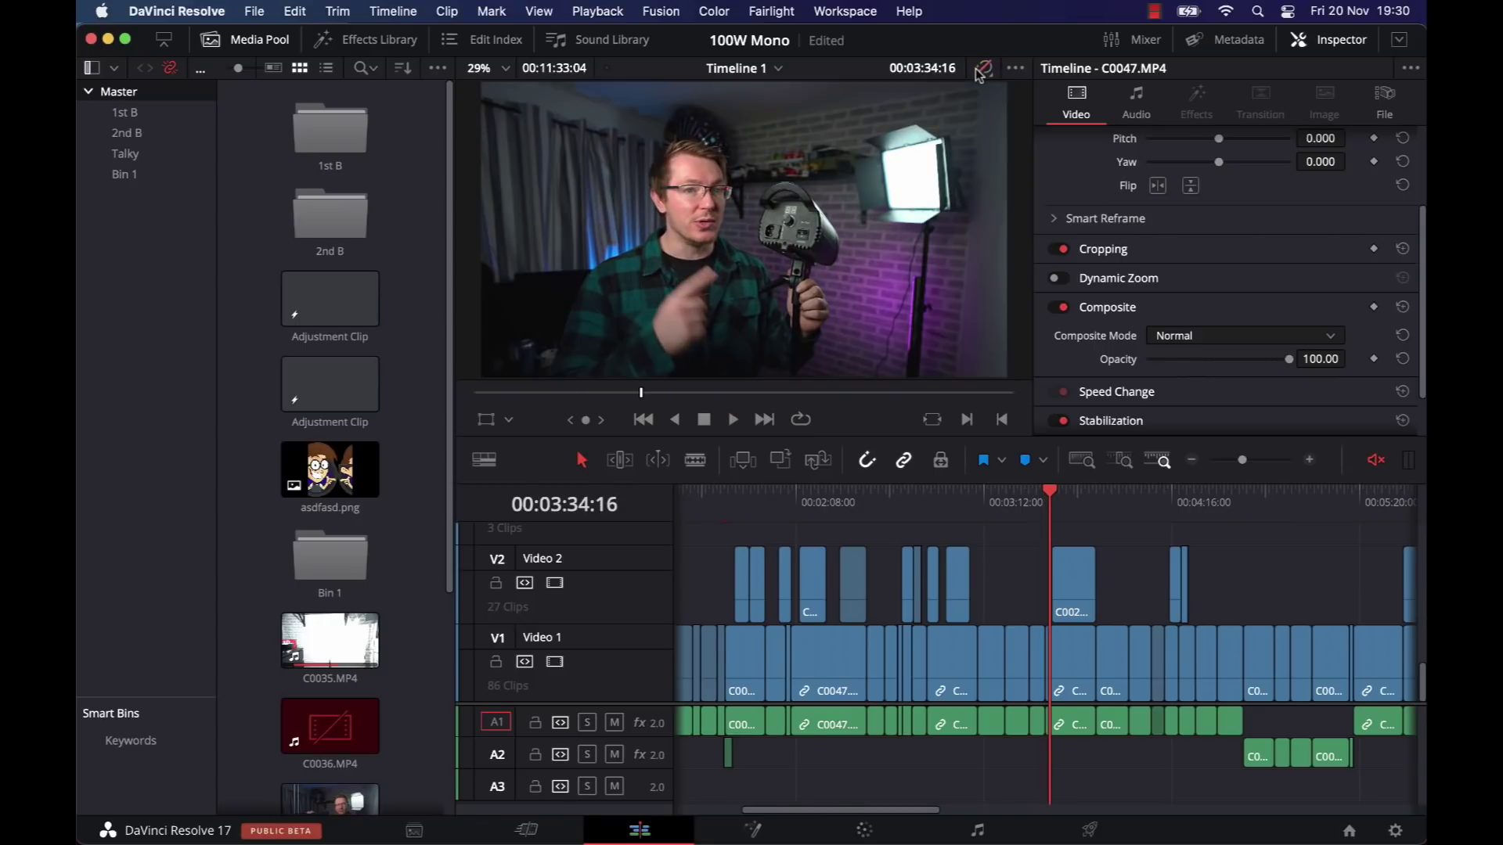
# Step: Play the timeline from 00:03:34:16 and re-enable the color grades and Fusion effects during playback
pyautogui.press('space')
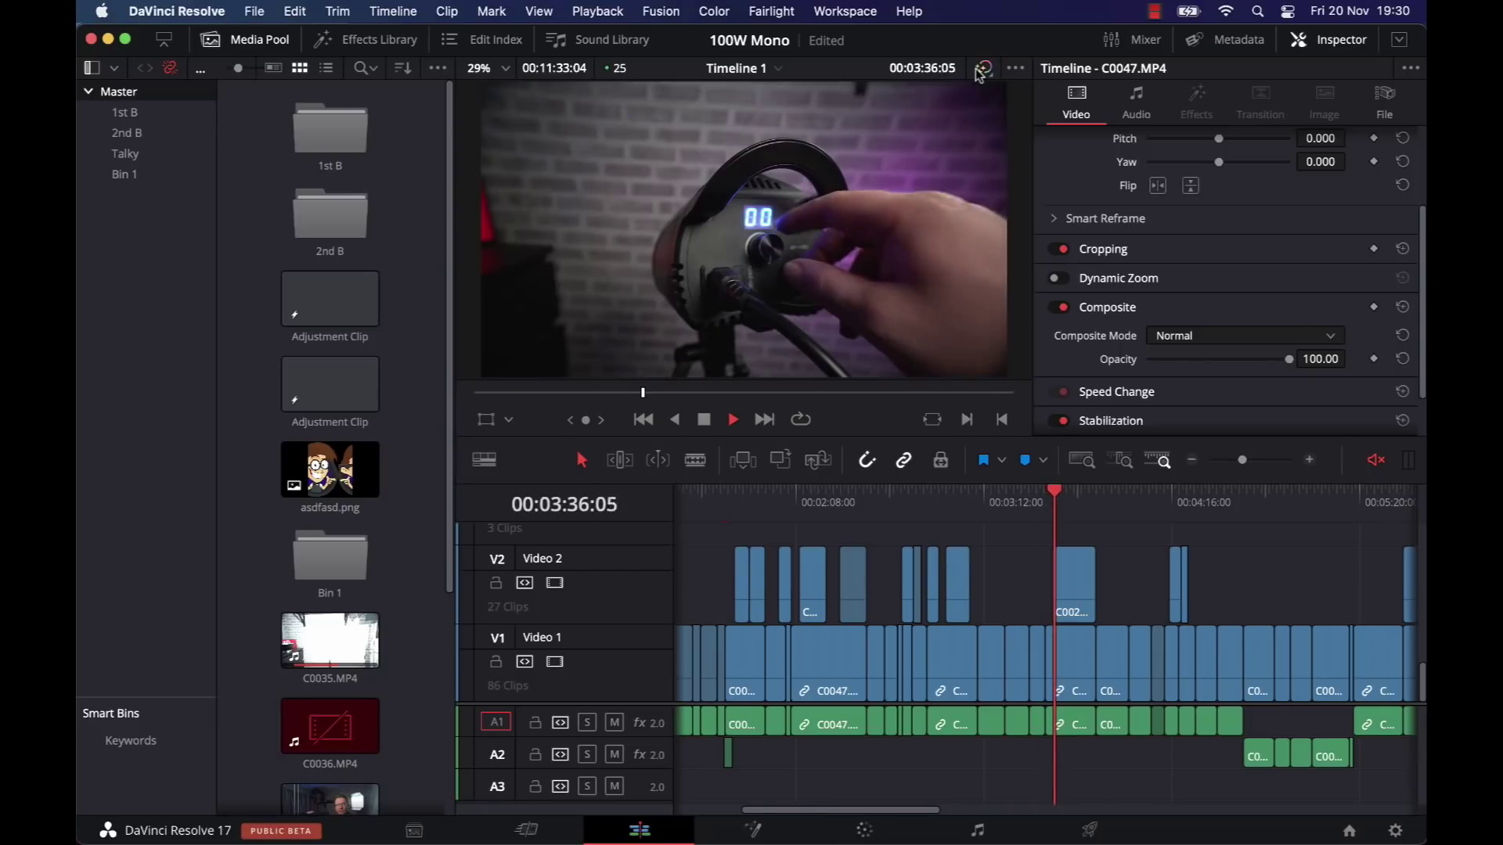
pyautogui.click(982, 69)
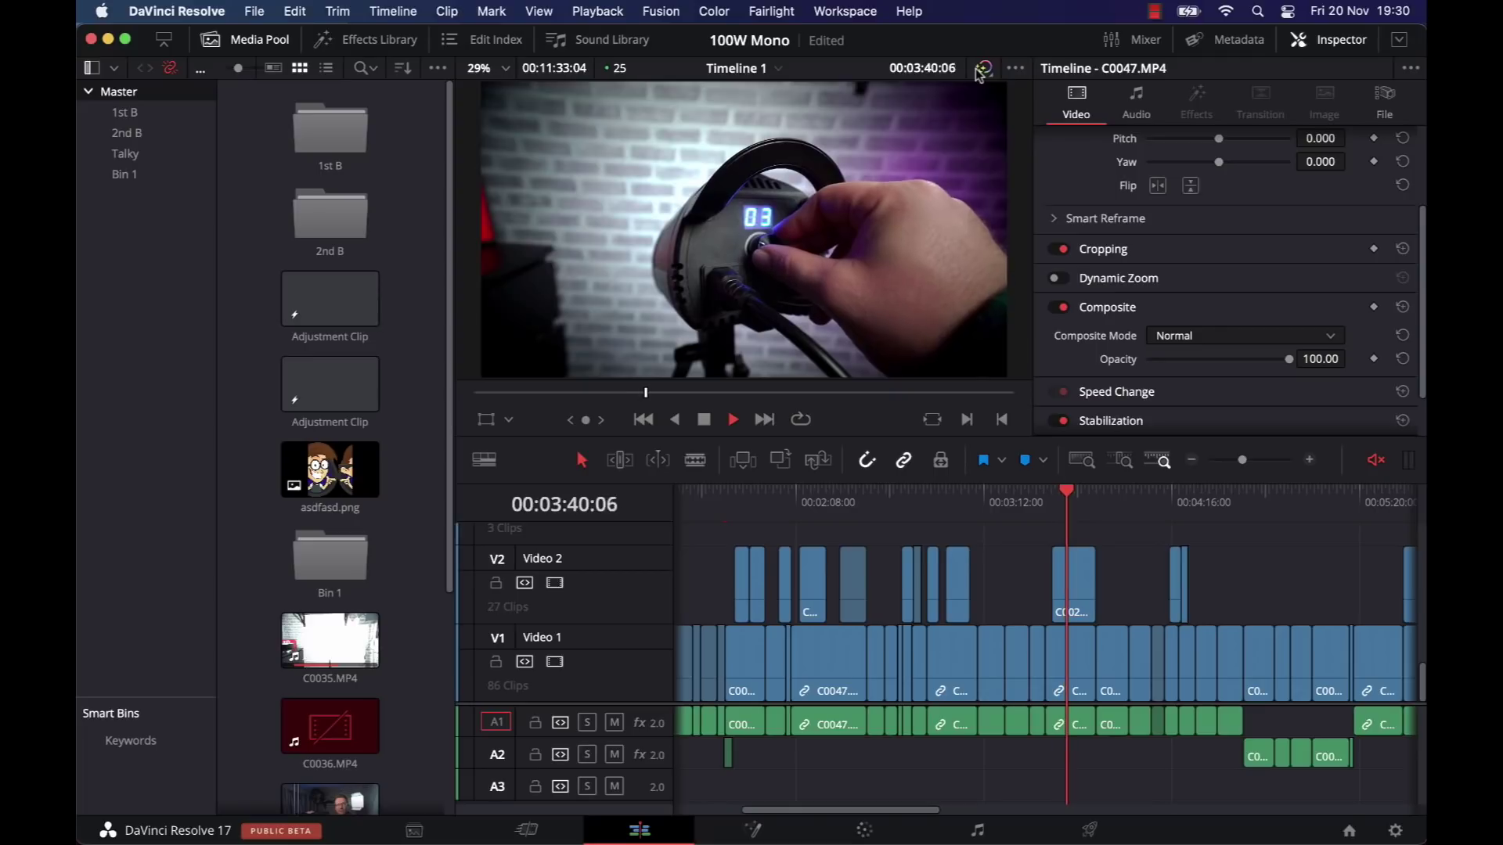
# Step: Play the timeline from its start, reviewing playback of the FOVITECUK title and the £119.95 text section with adjustment clips
pyautogui.click(1190, 461)
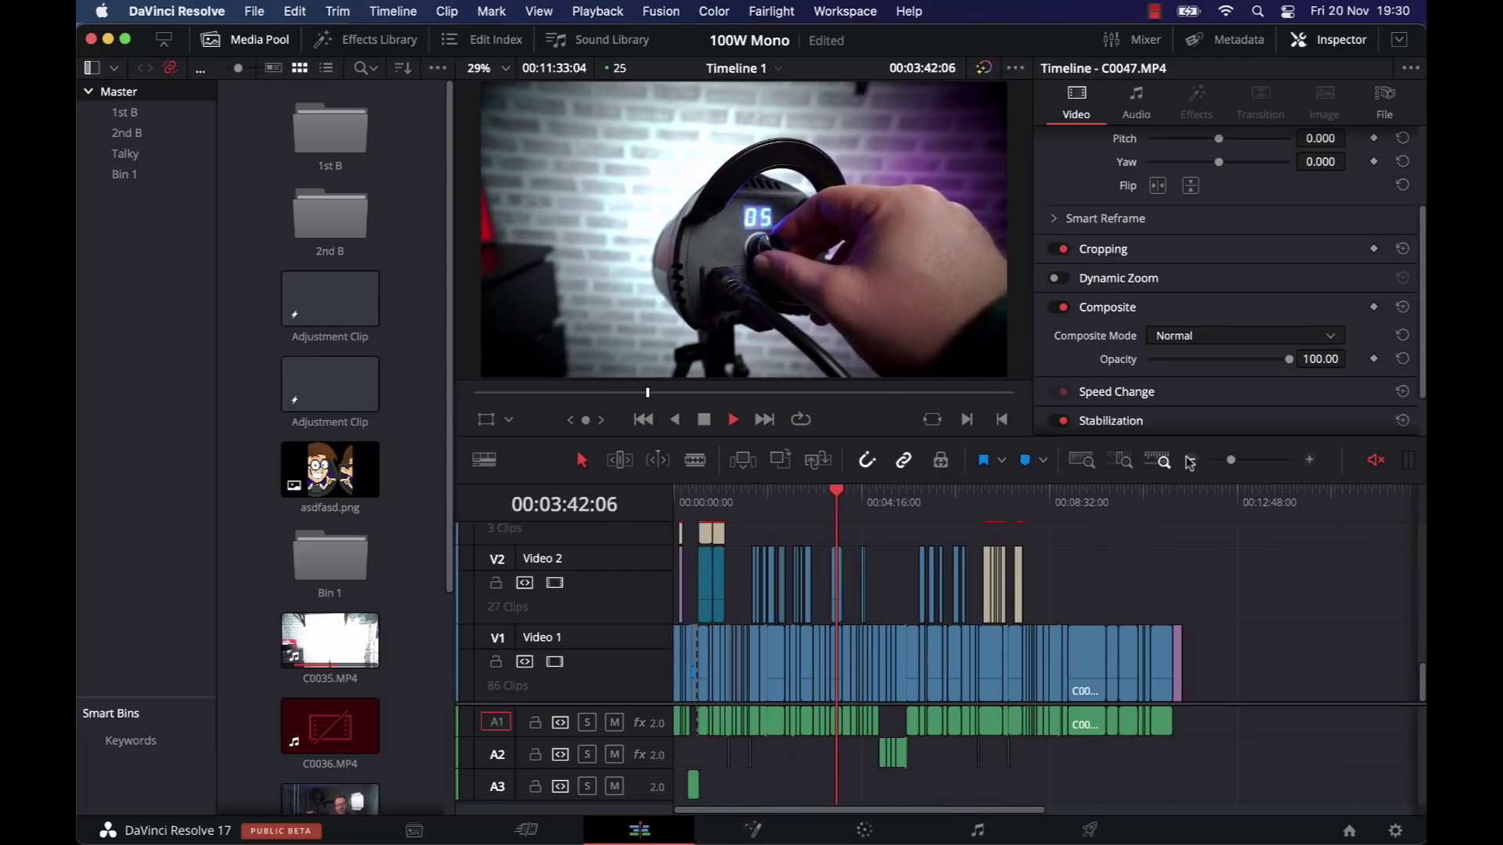
pyautogui.press('Home')
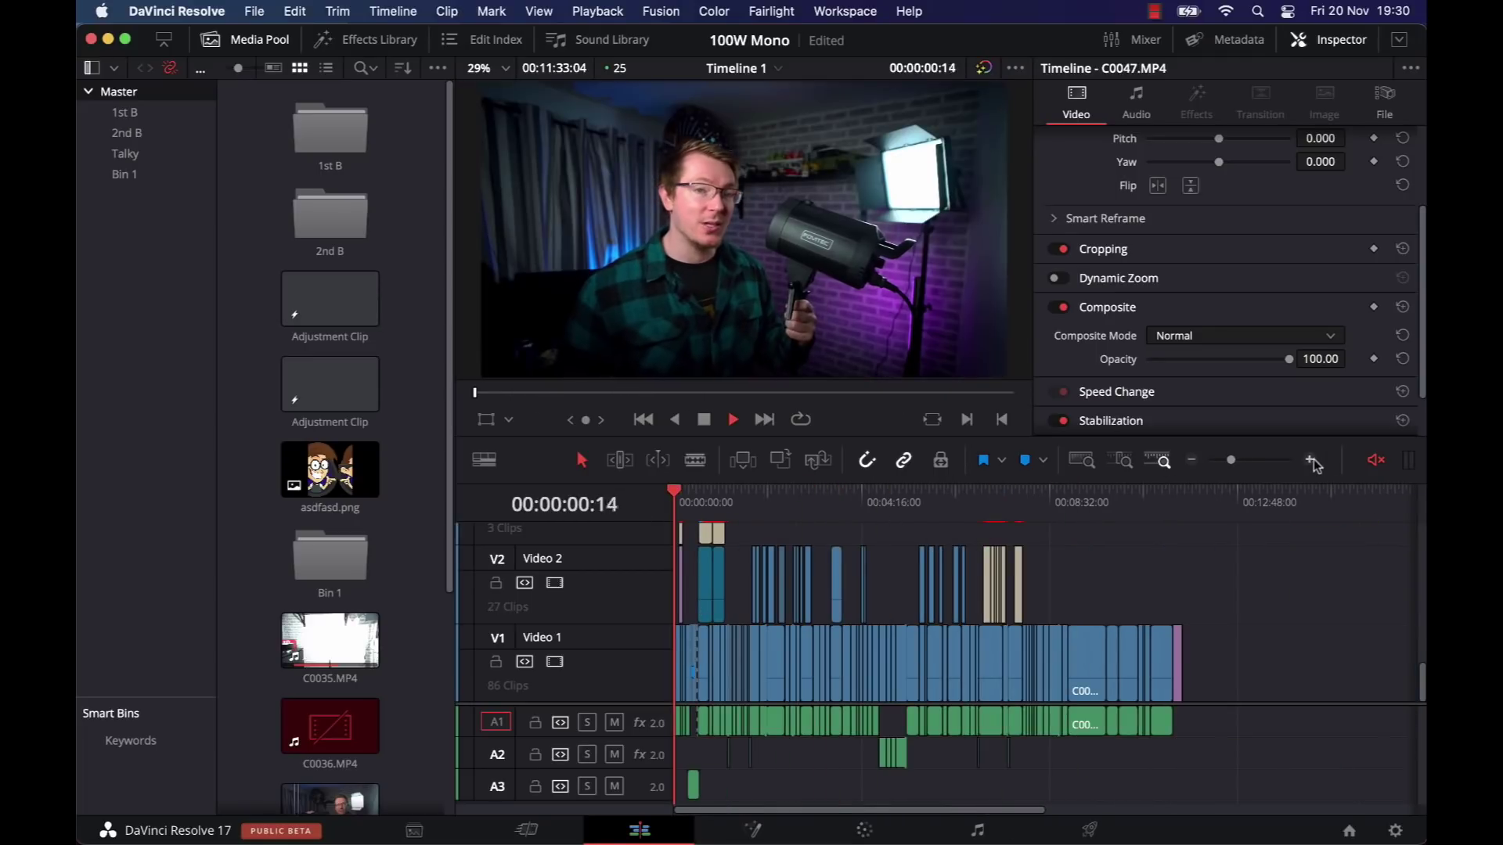
pyautogui.click(1310, 461)
pyautogui.click(1310, 461)
pyautogui.click(1310, 460)
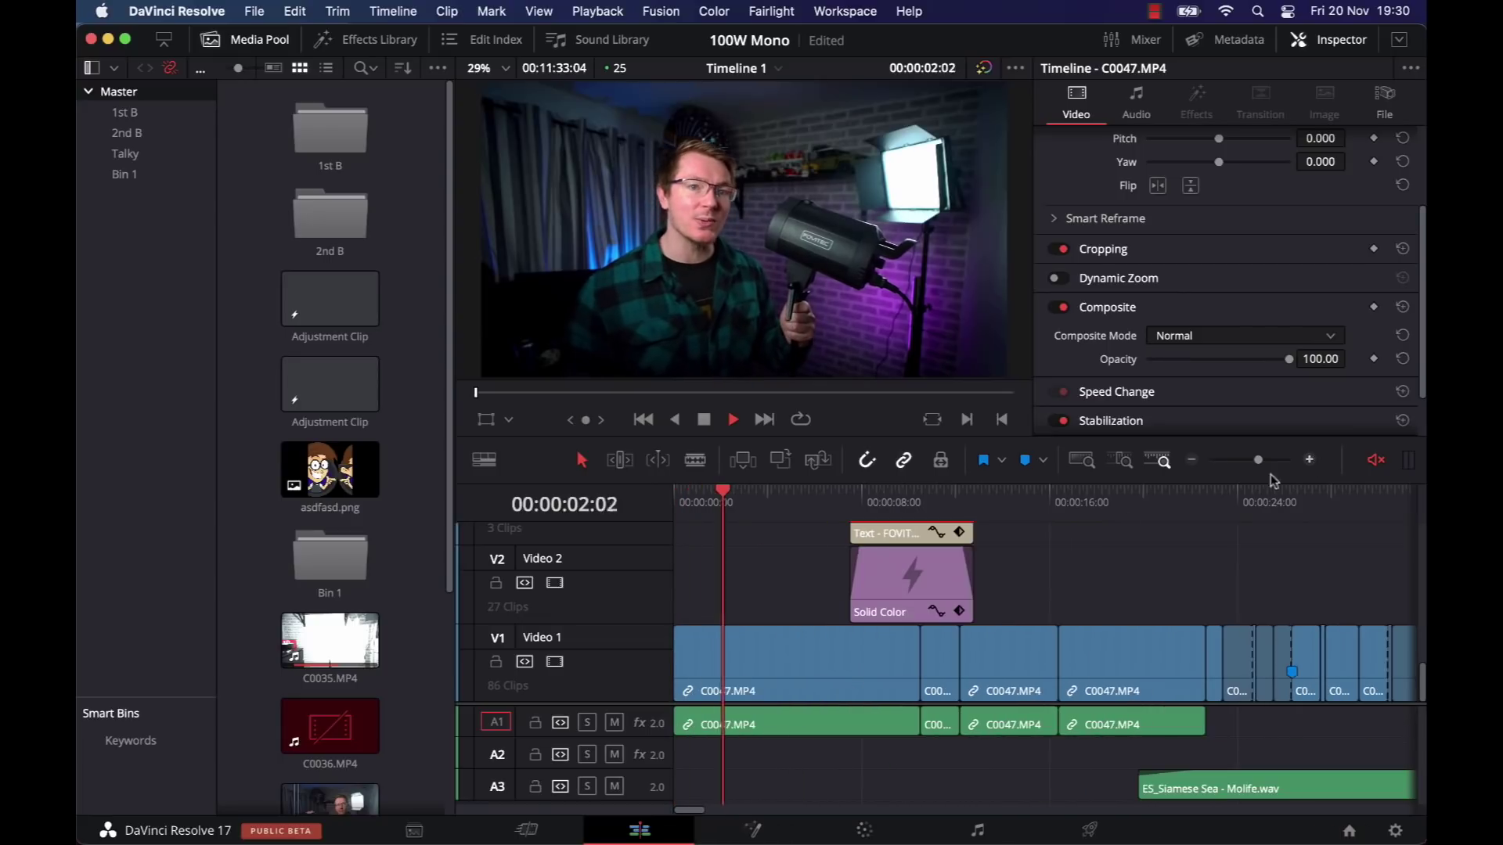
pyautogui.click(842, 512)
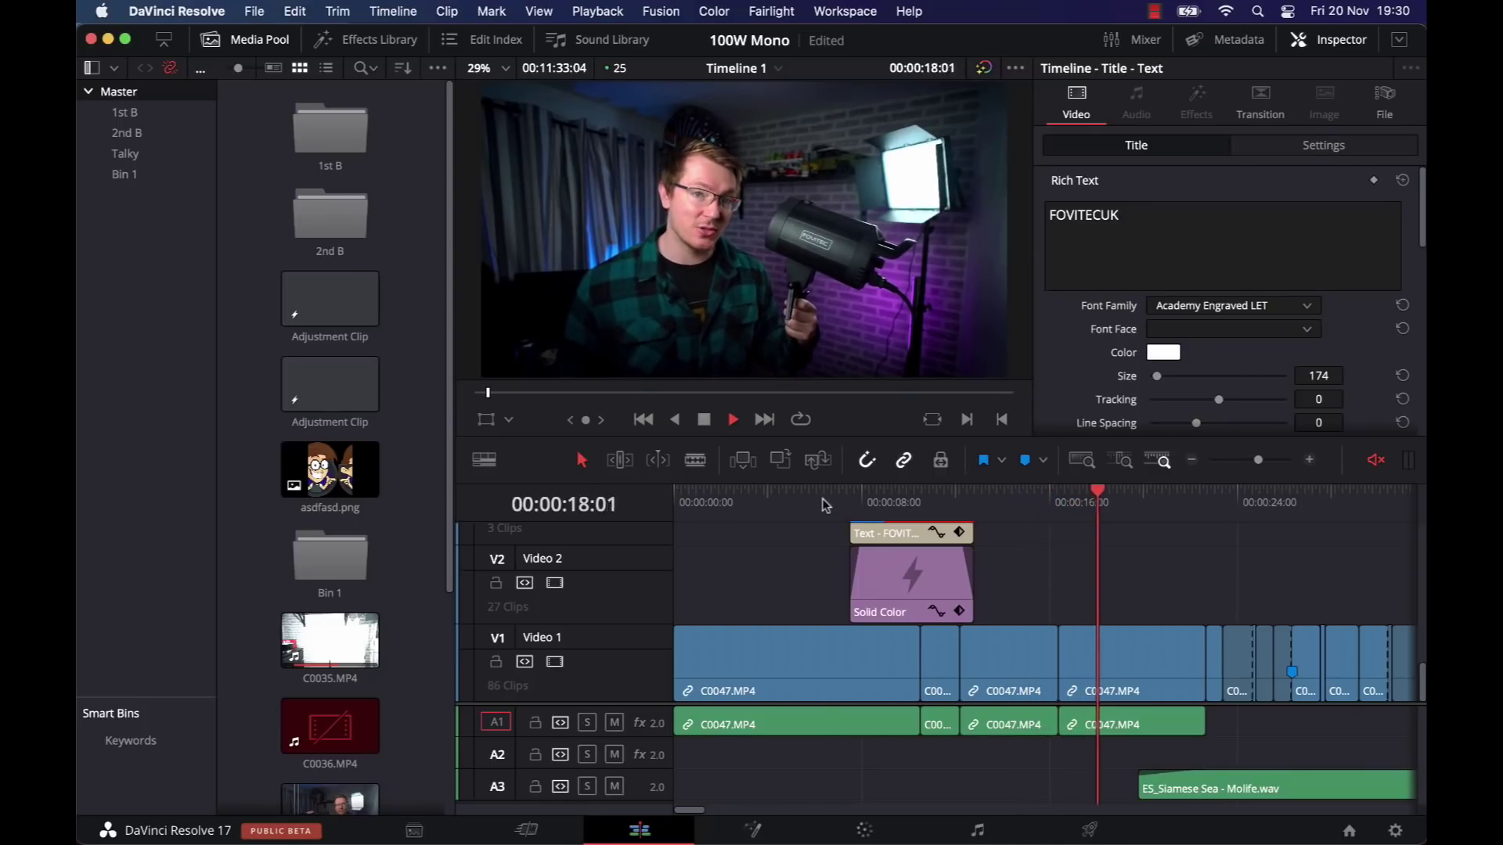
pyautogui.click(830, 502)
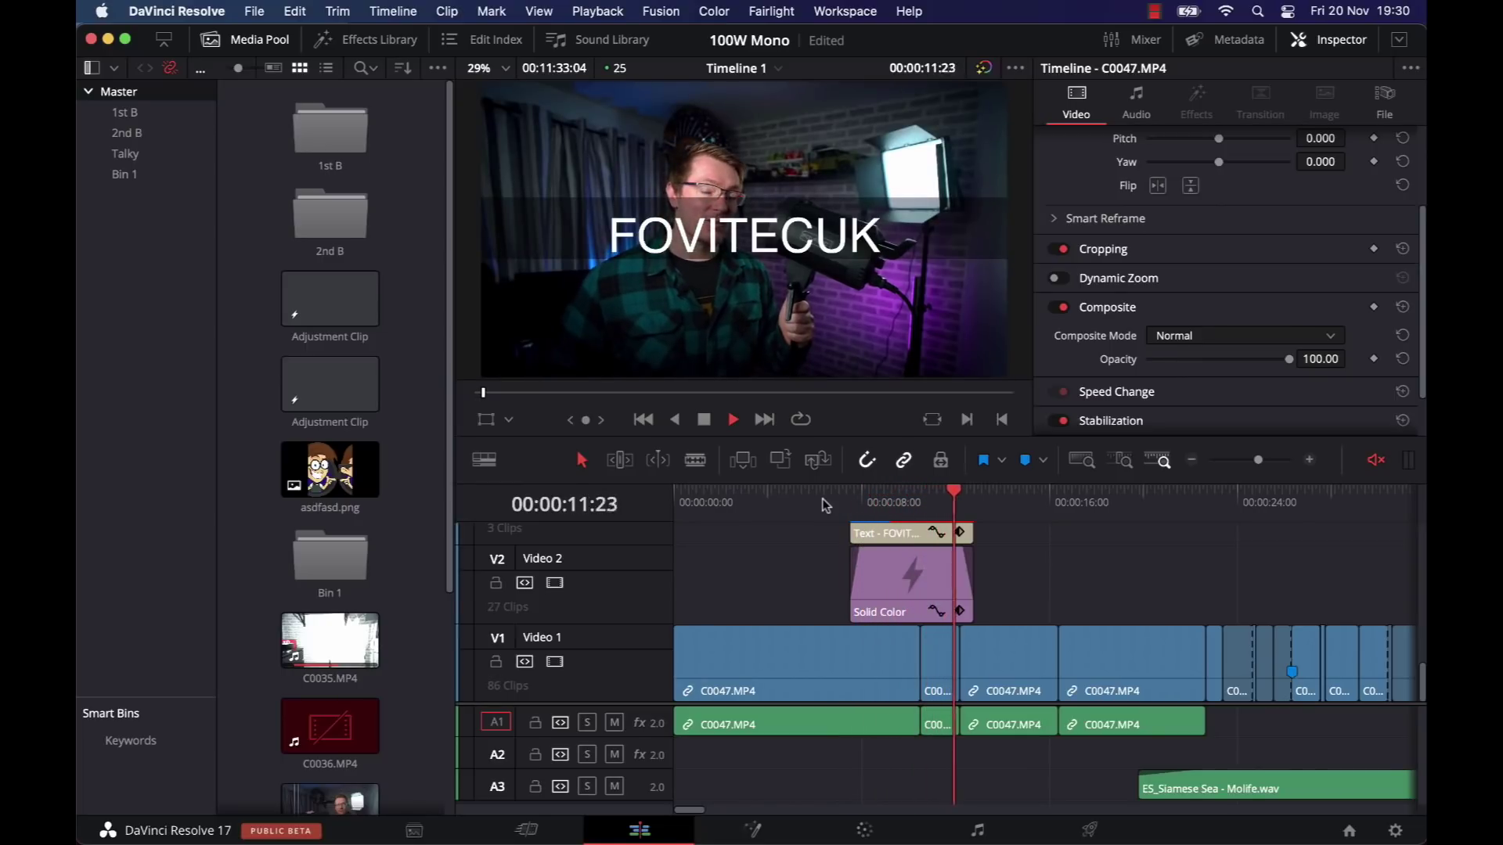
pyautogui.click(1191, 460)
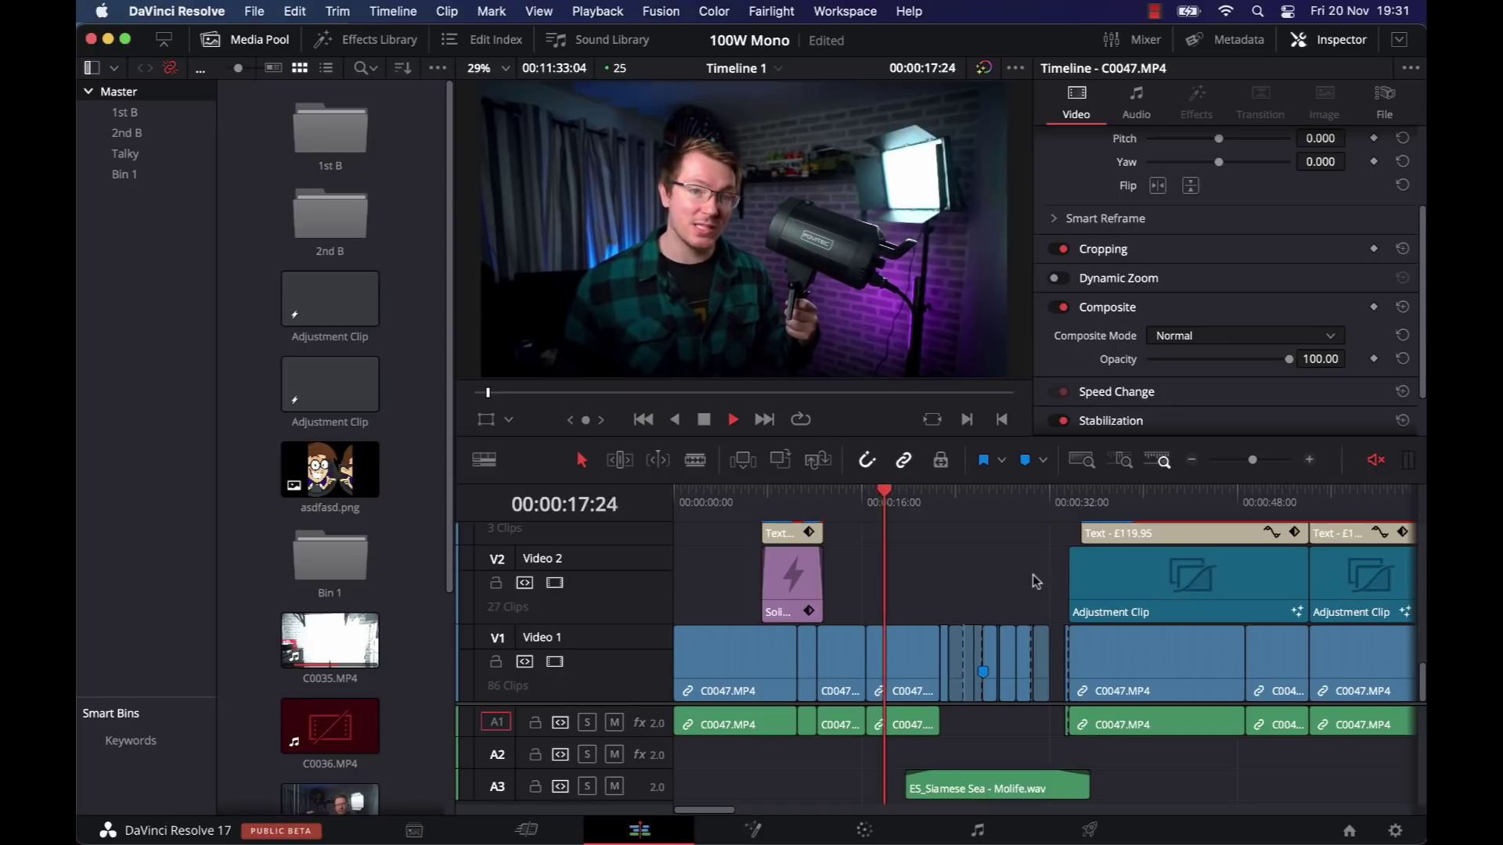
pyautogui.click(1065, 501)
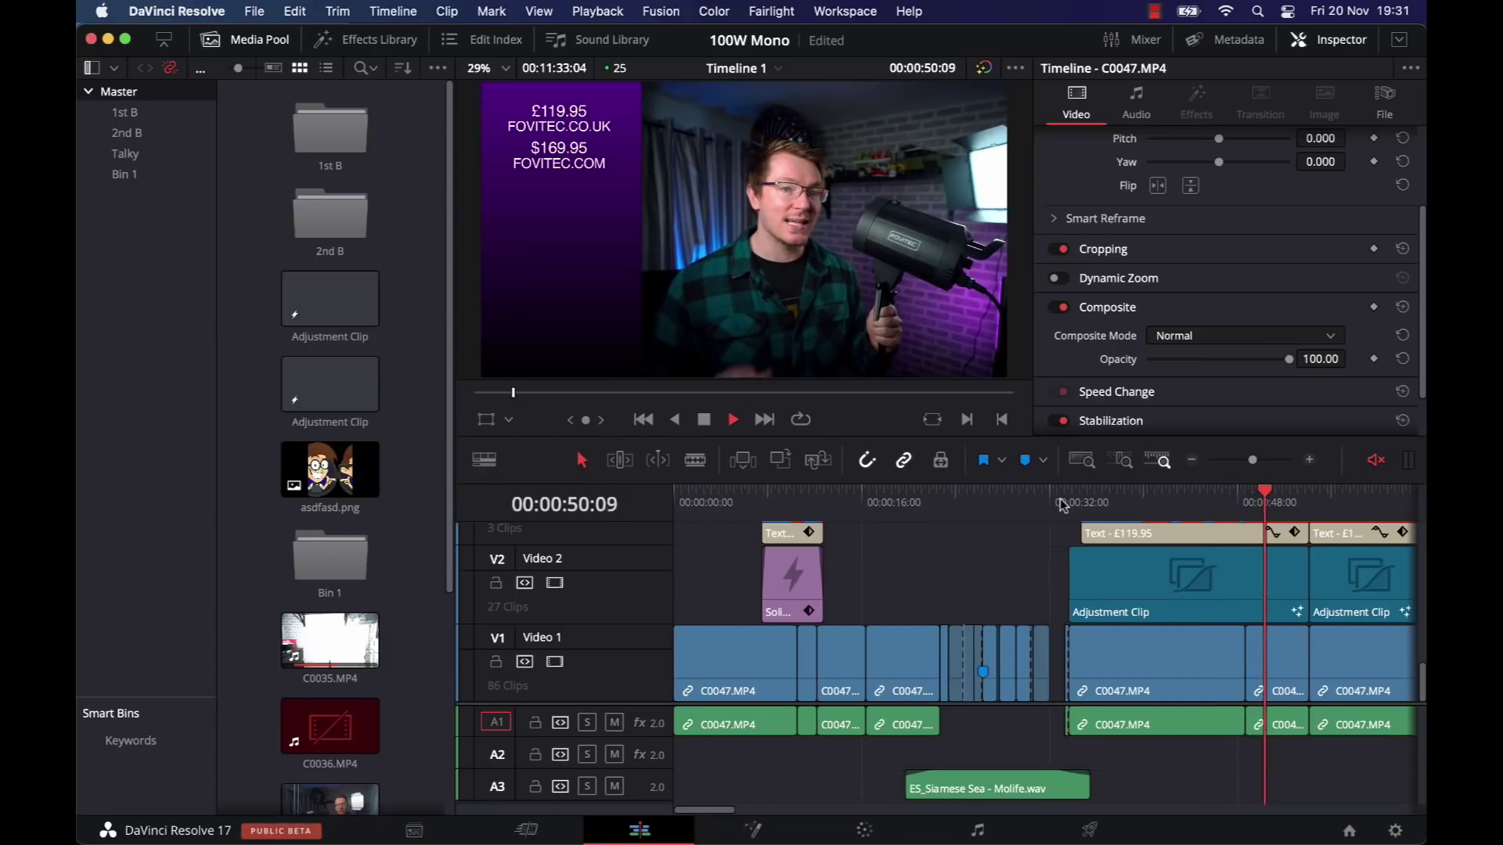
# Step: Add a Burn Away transition to the C0047.MP4 cut on Video 1 just after 00:02:36:20
pyautogui.click(1192, 460)
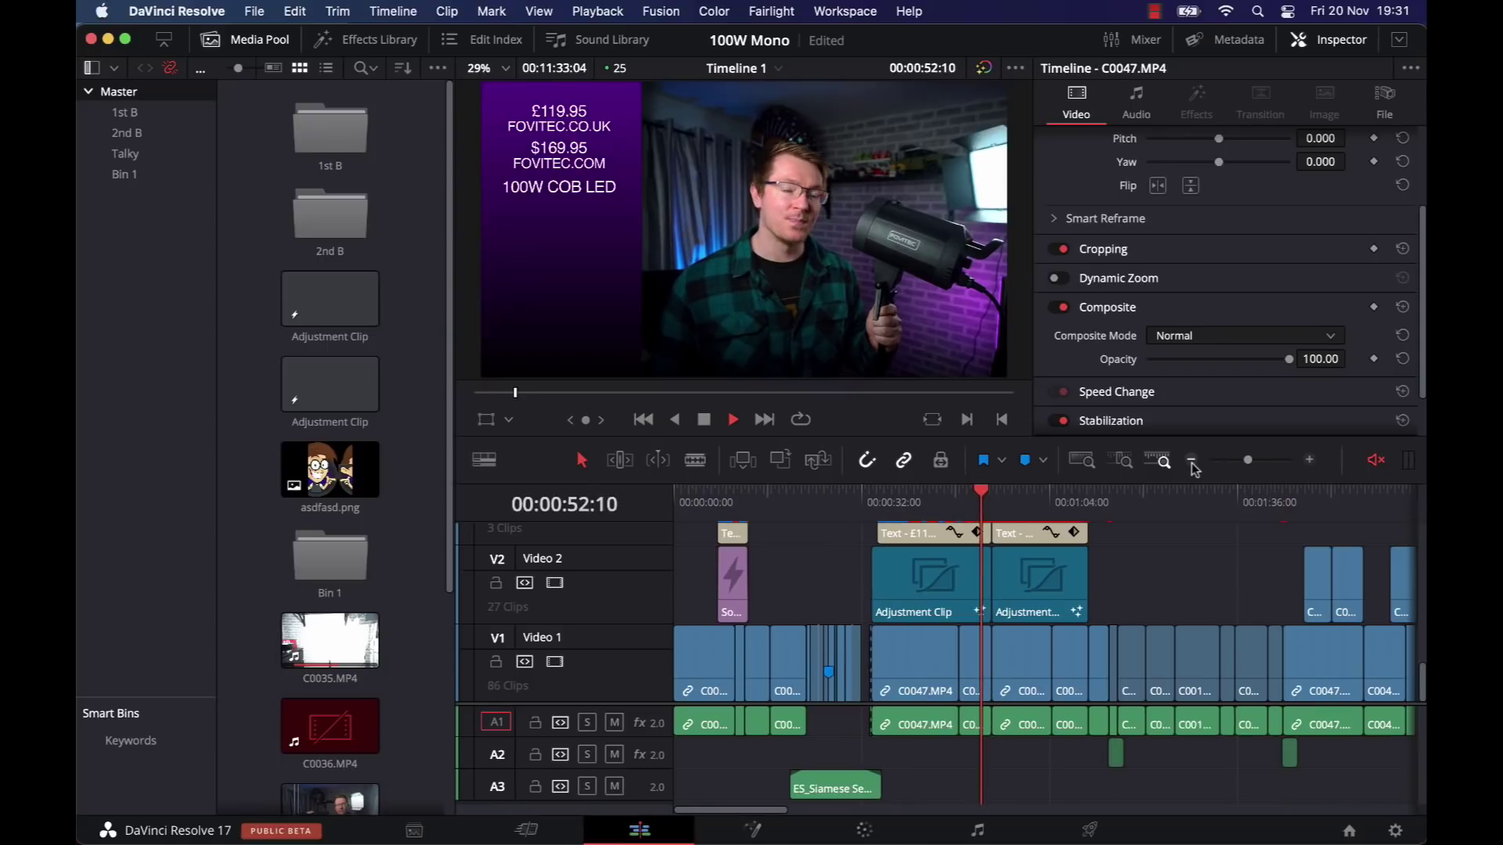
pyautogui.click(1191, 461)
pyautogui.moveTo(891, 505); pyautogui.dragTo(1126, 502)
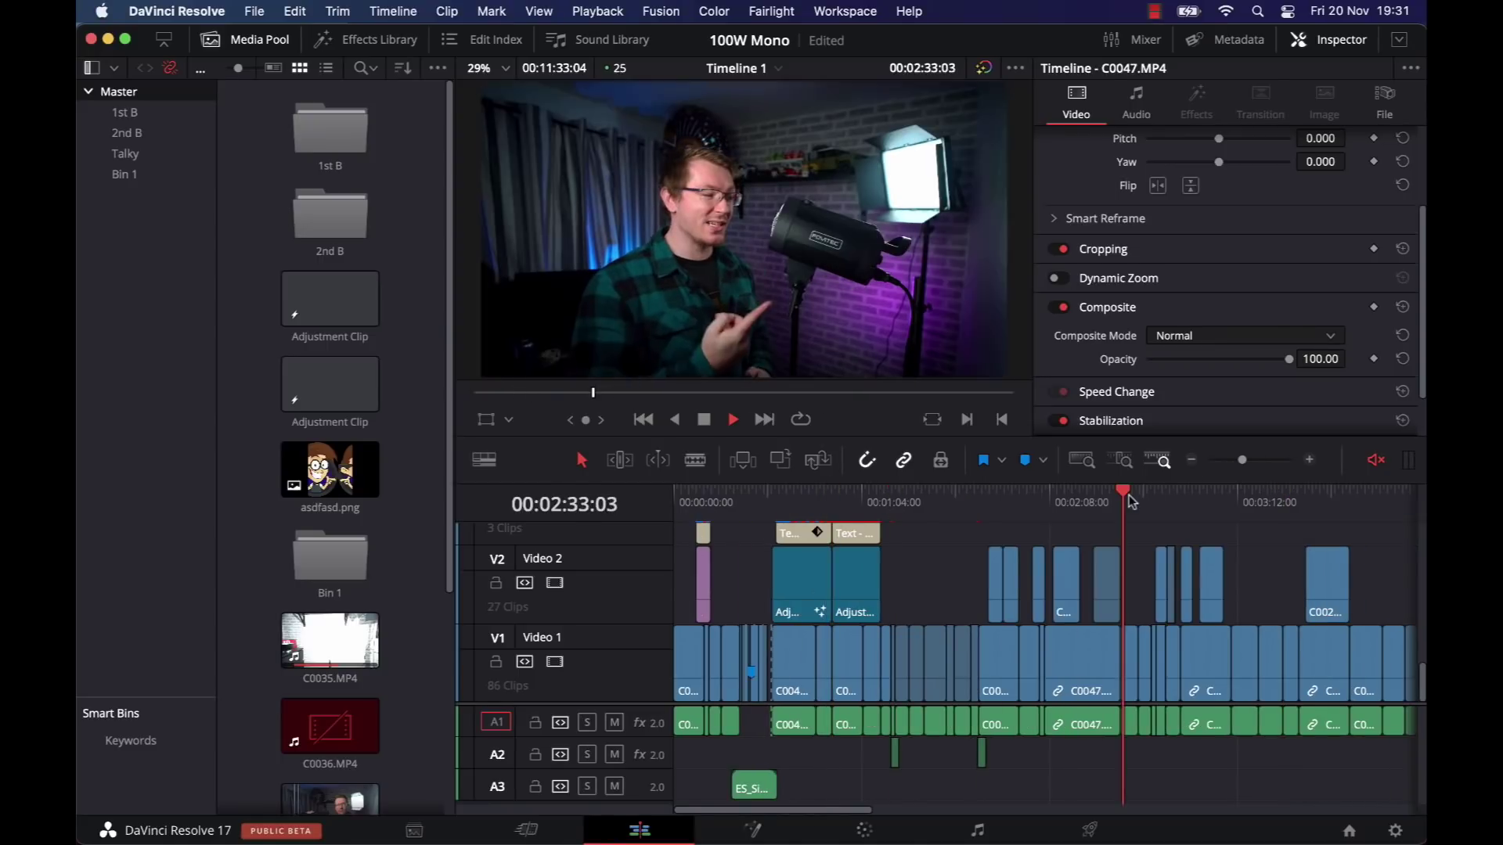
pyautogui.click(1309, 460)
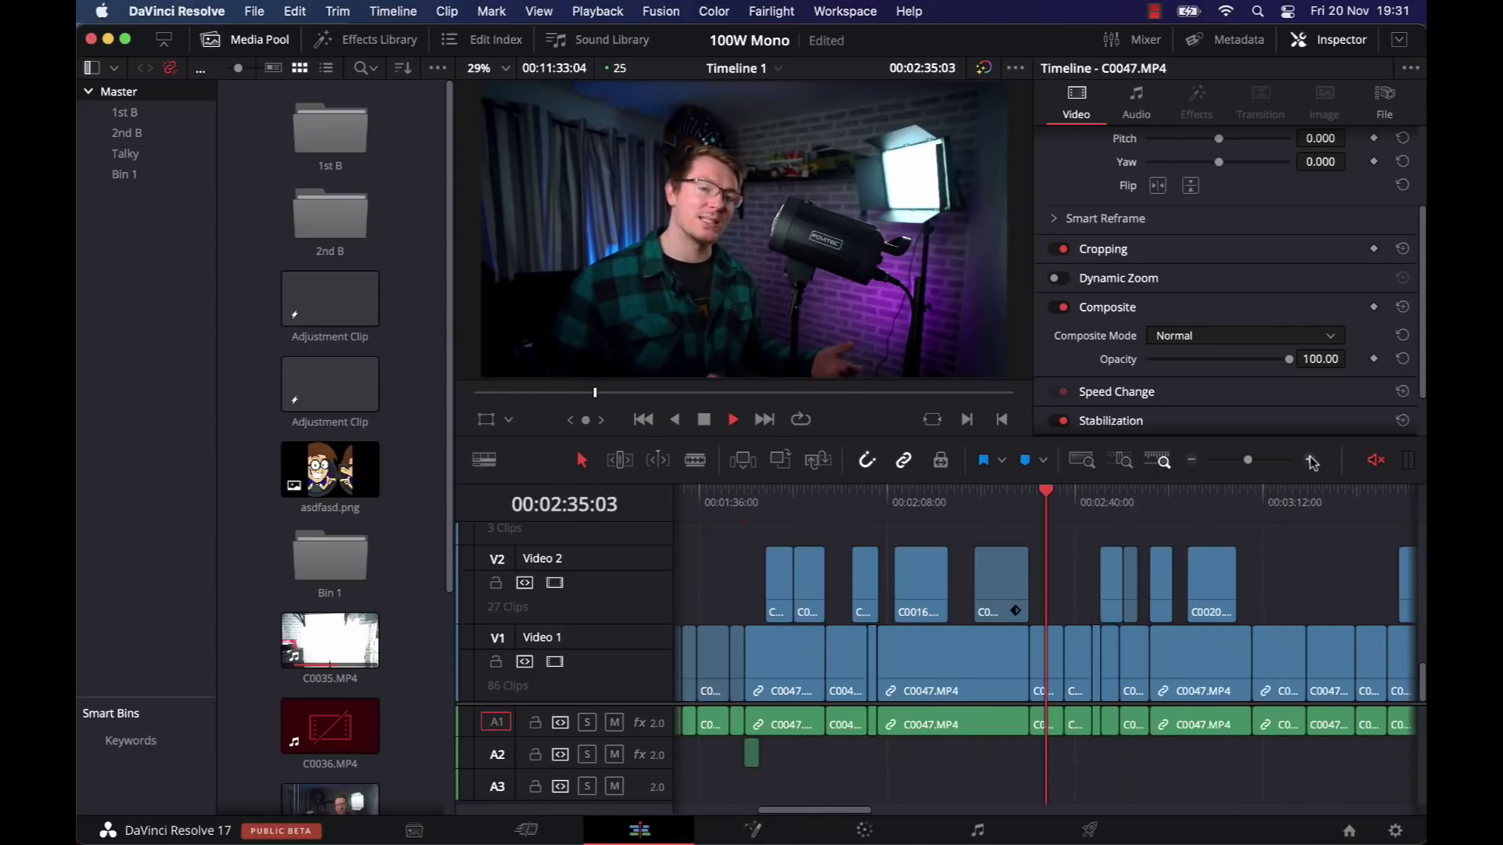
pyautogui.click(1309, 460)
pyautogui.press('space')
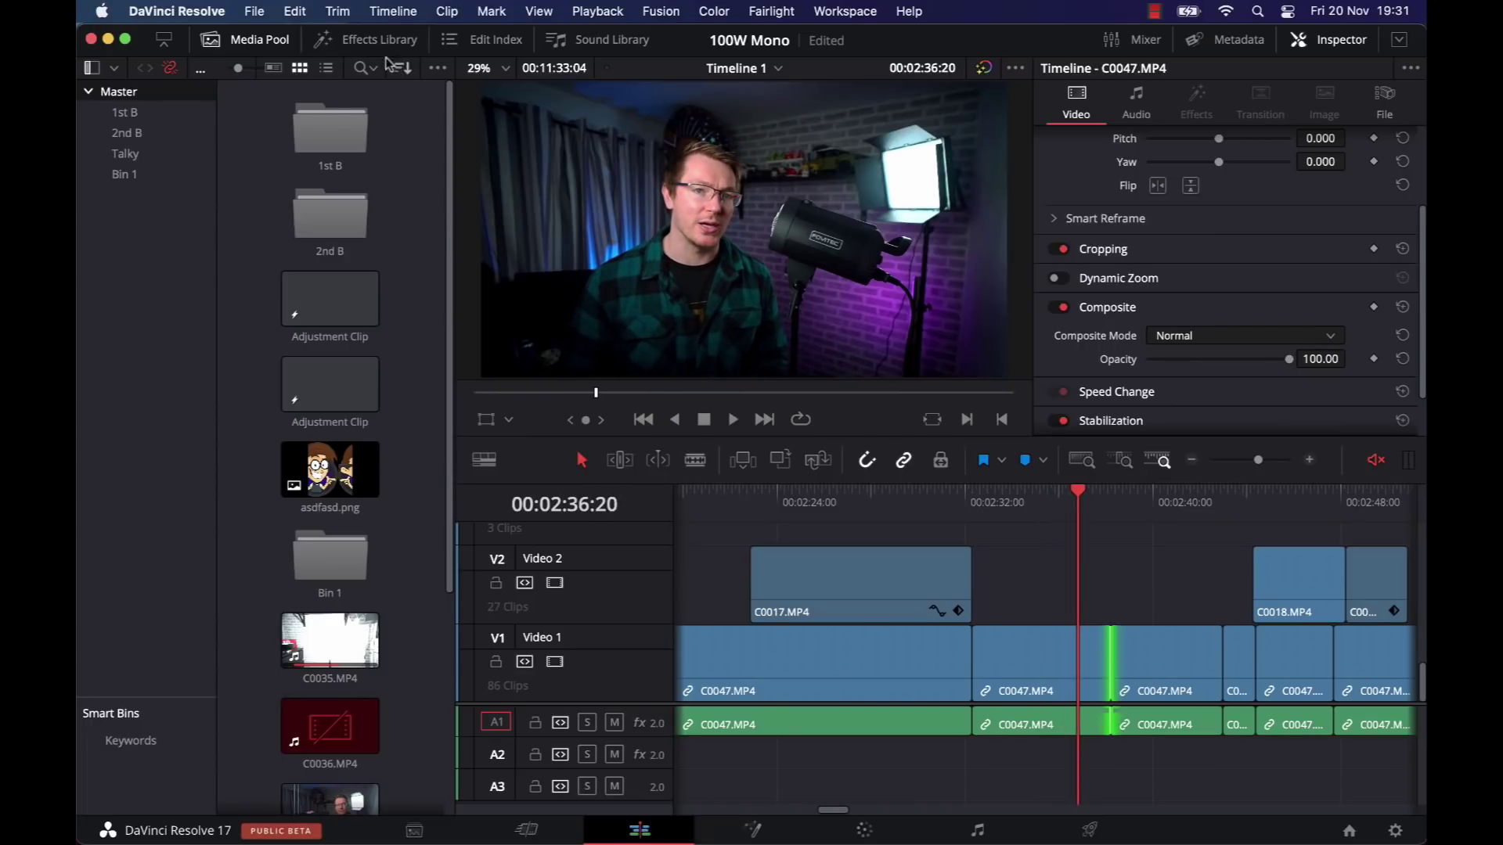
pyautogui.click(379, 40)
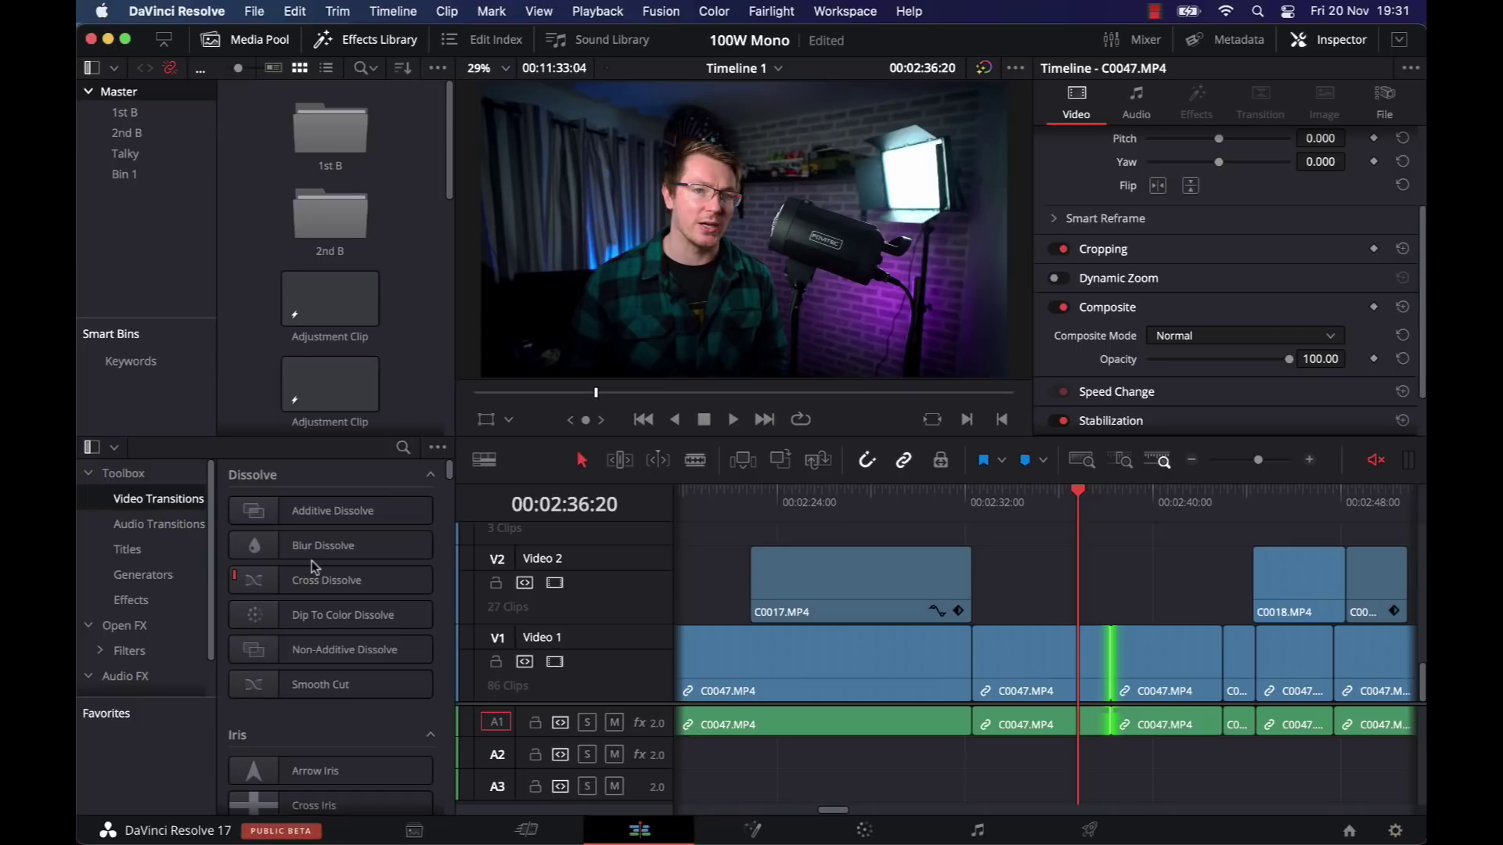
pyautogui.scroll(-15, 311, 561)
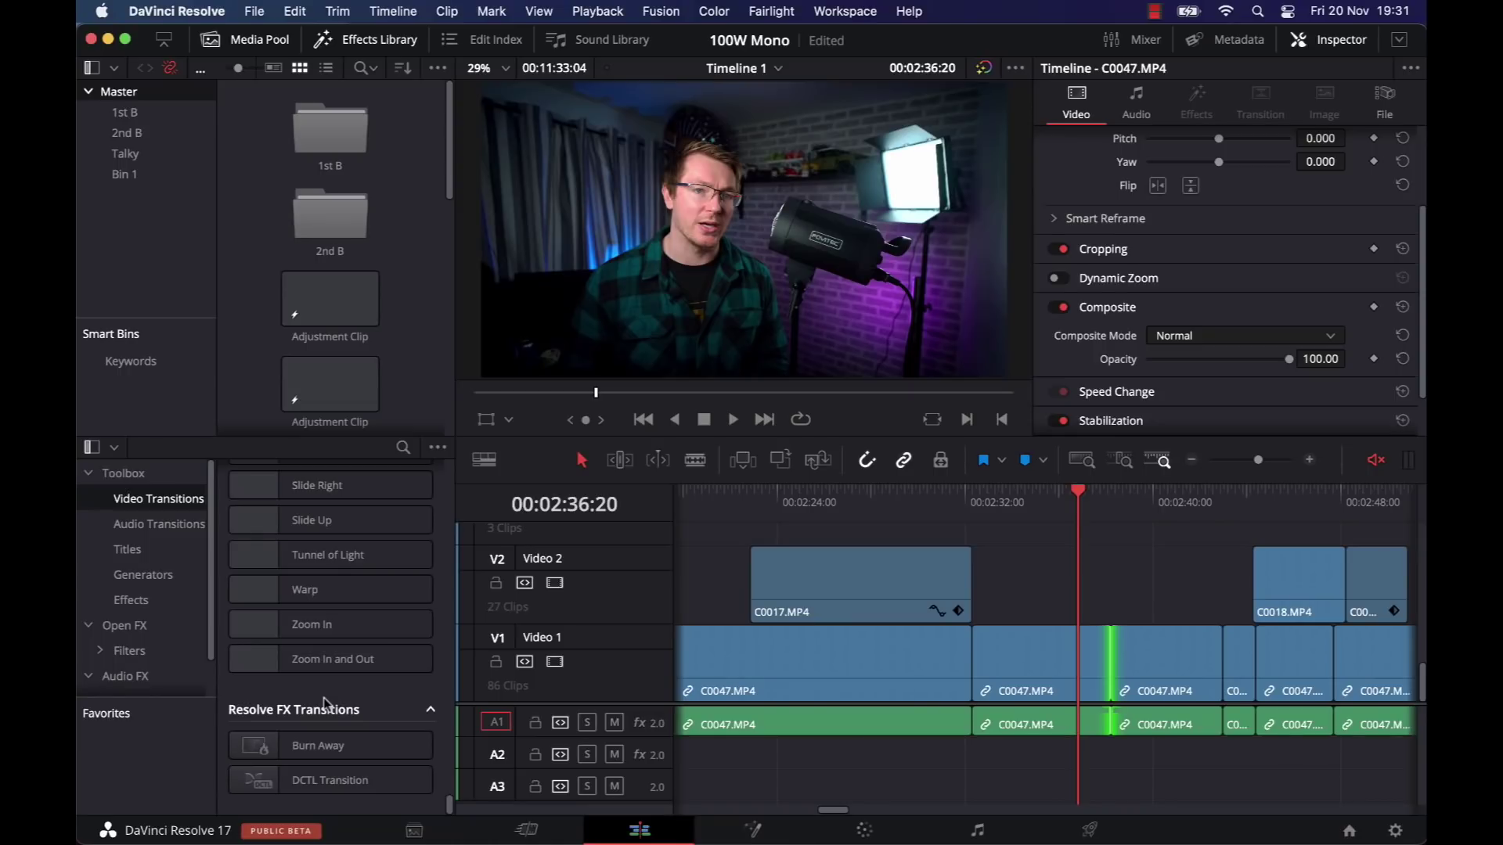
pyautogui.moveTo(310, 746)
pyautogui.mouseDown()
pyautogui.moveTo(1161, 624)
pyautogui.moveTo(1123, 657)
pyautogui.mouseUp()
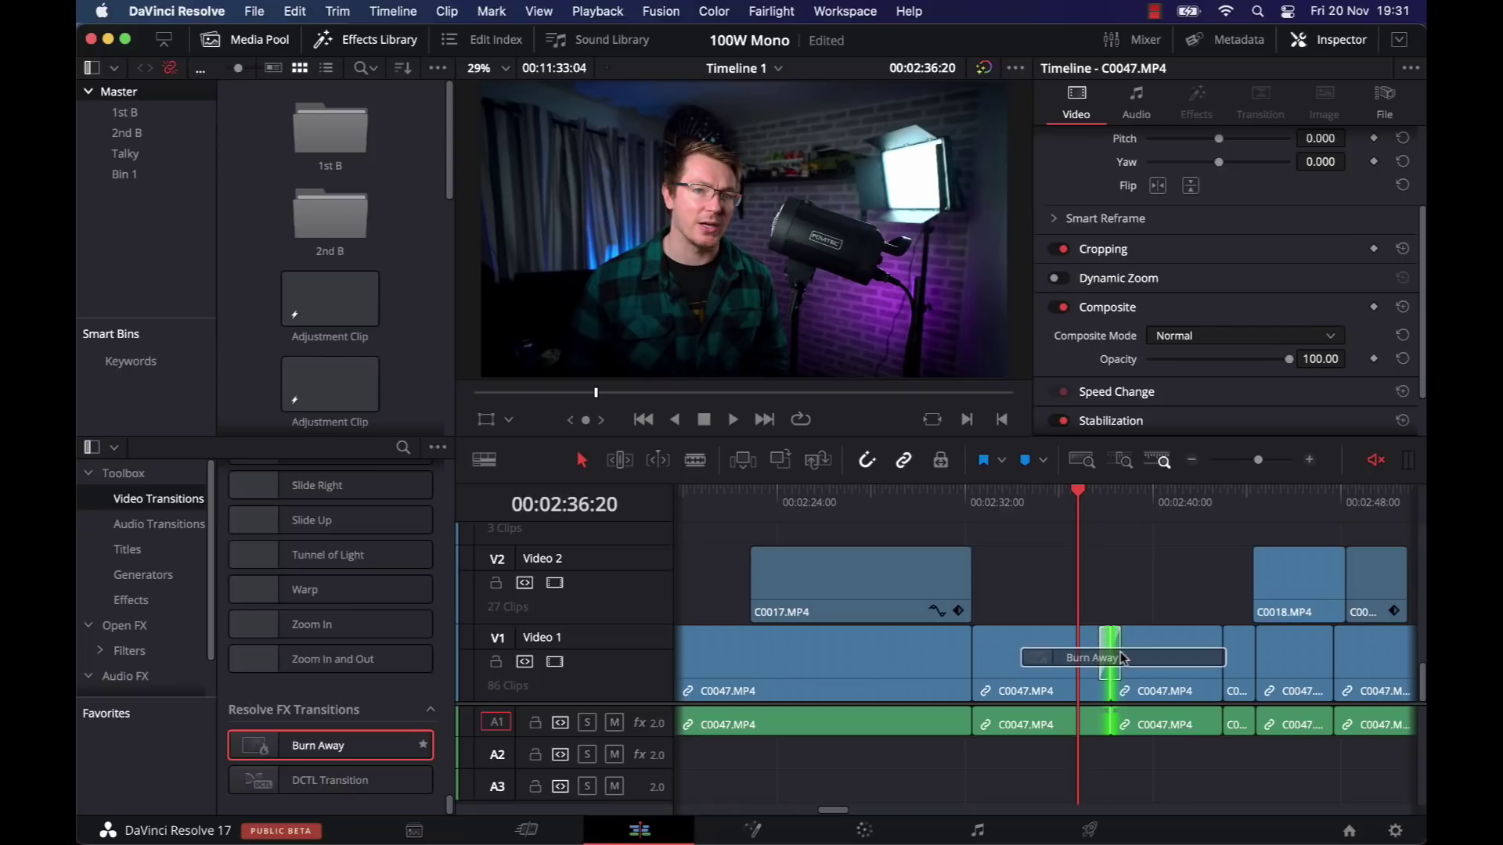
# Step: Play repeatedly across the Burn Away transition from about 00:02:36 to review its playback
pyautogui.press('space')
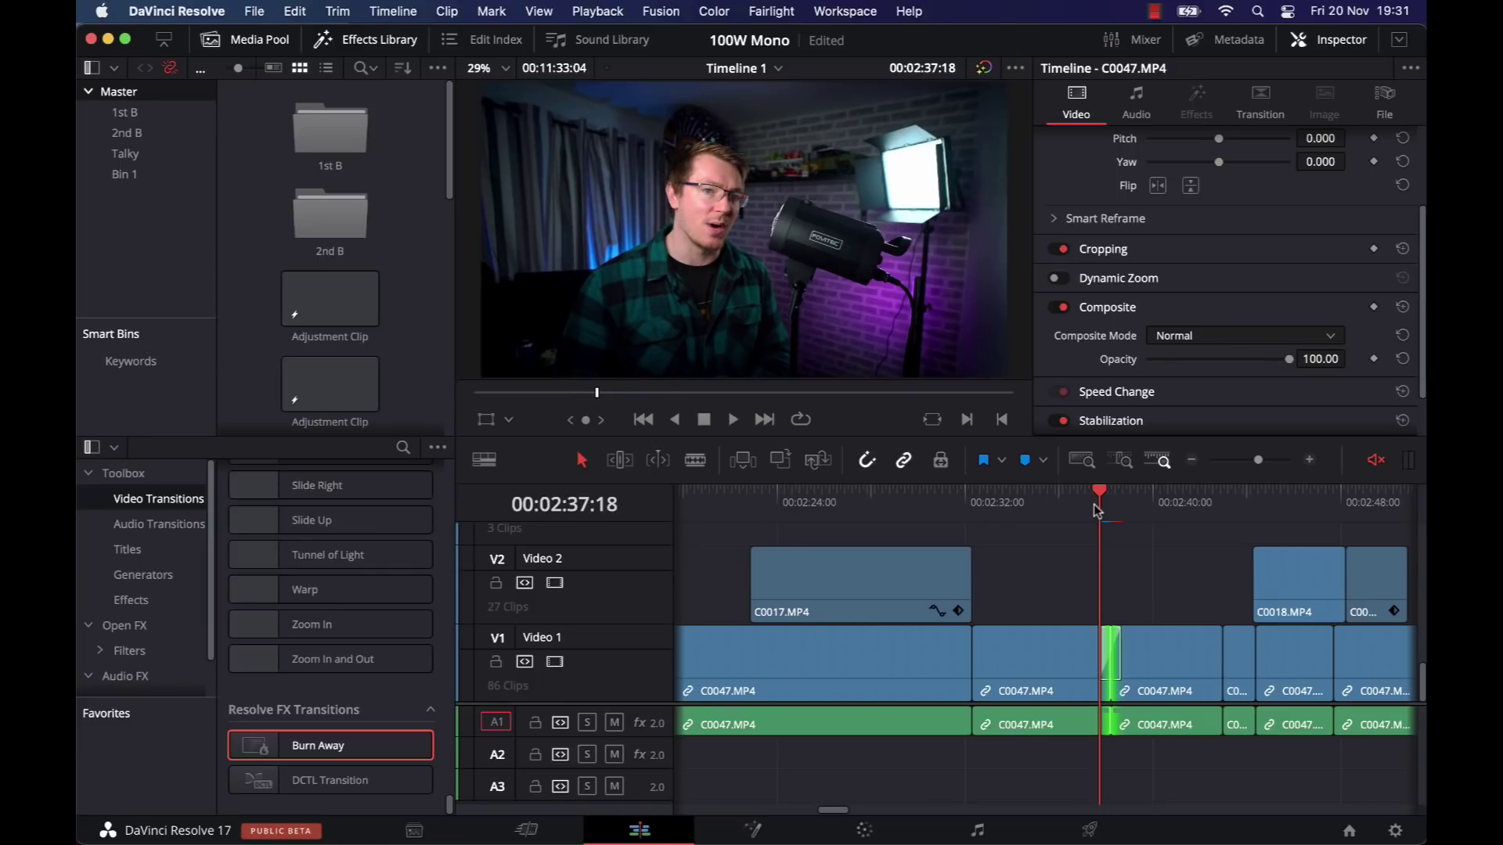
pyautogui.click(1073, 504)
pyautogui.press('space')
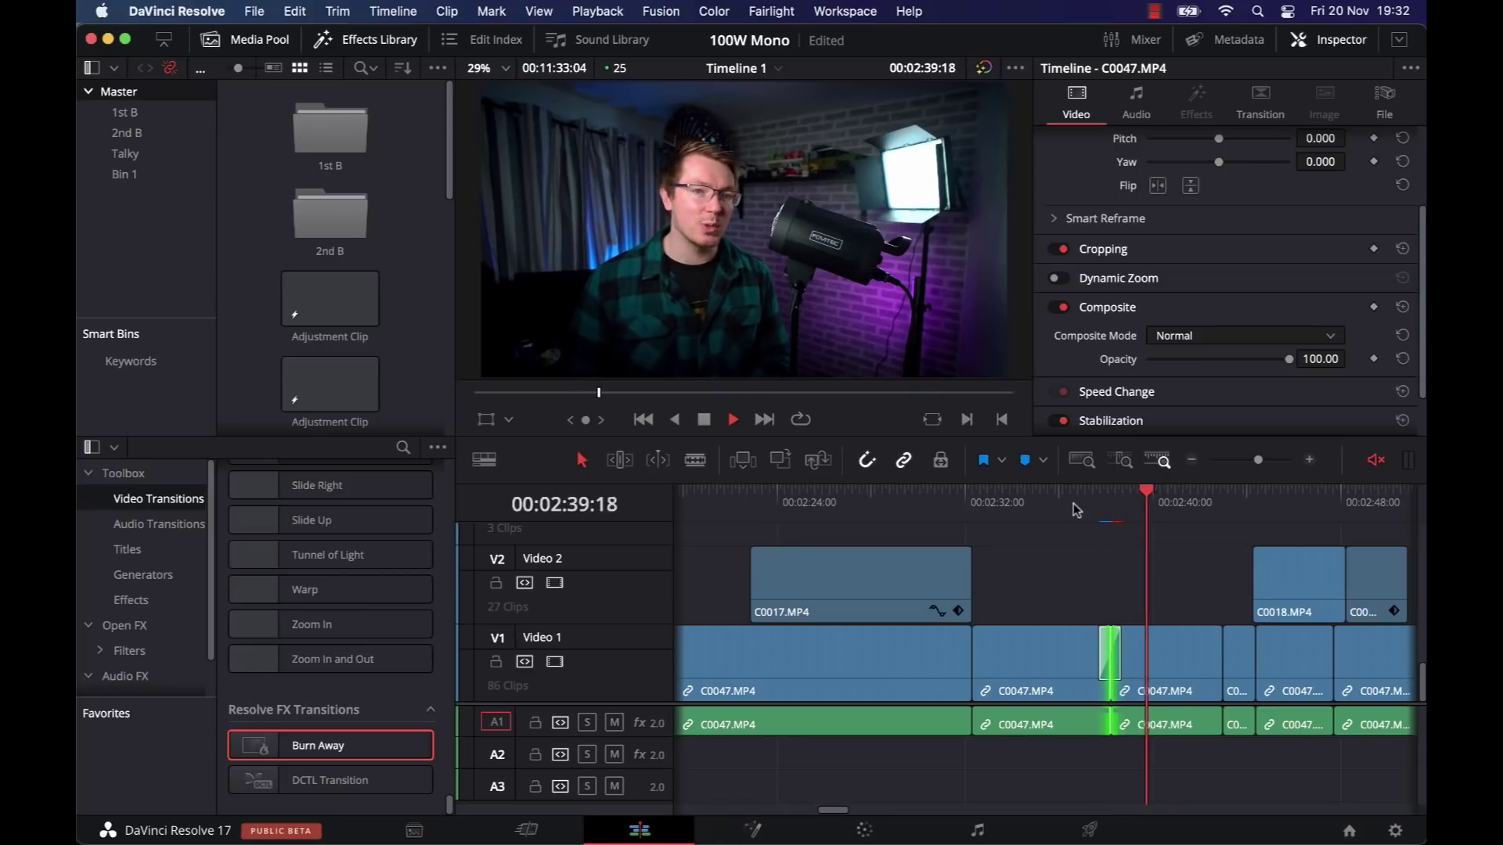
pyautogui.click(1073, 505)
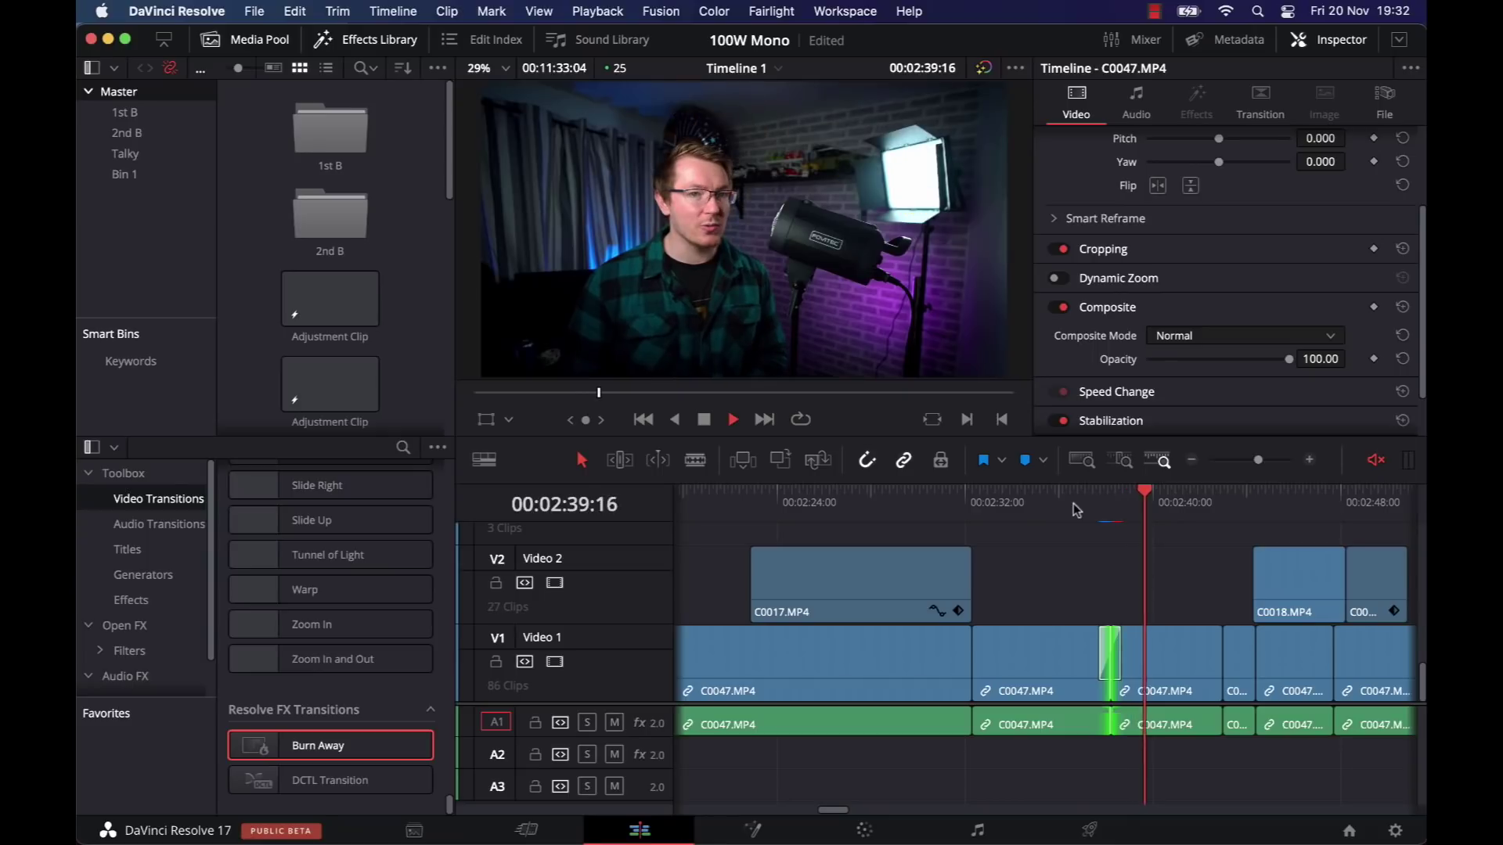
pyautogui.press('space')
pyautogui.click(1073, 505)
pyautogui.press('space')
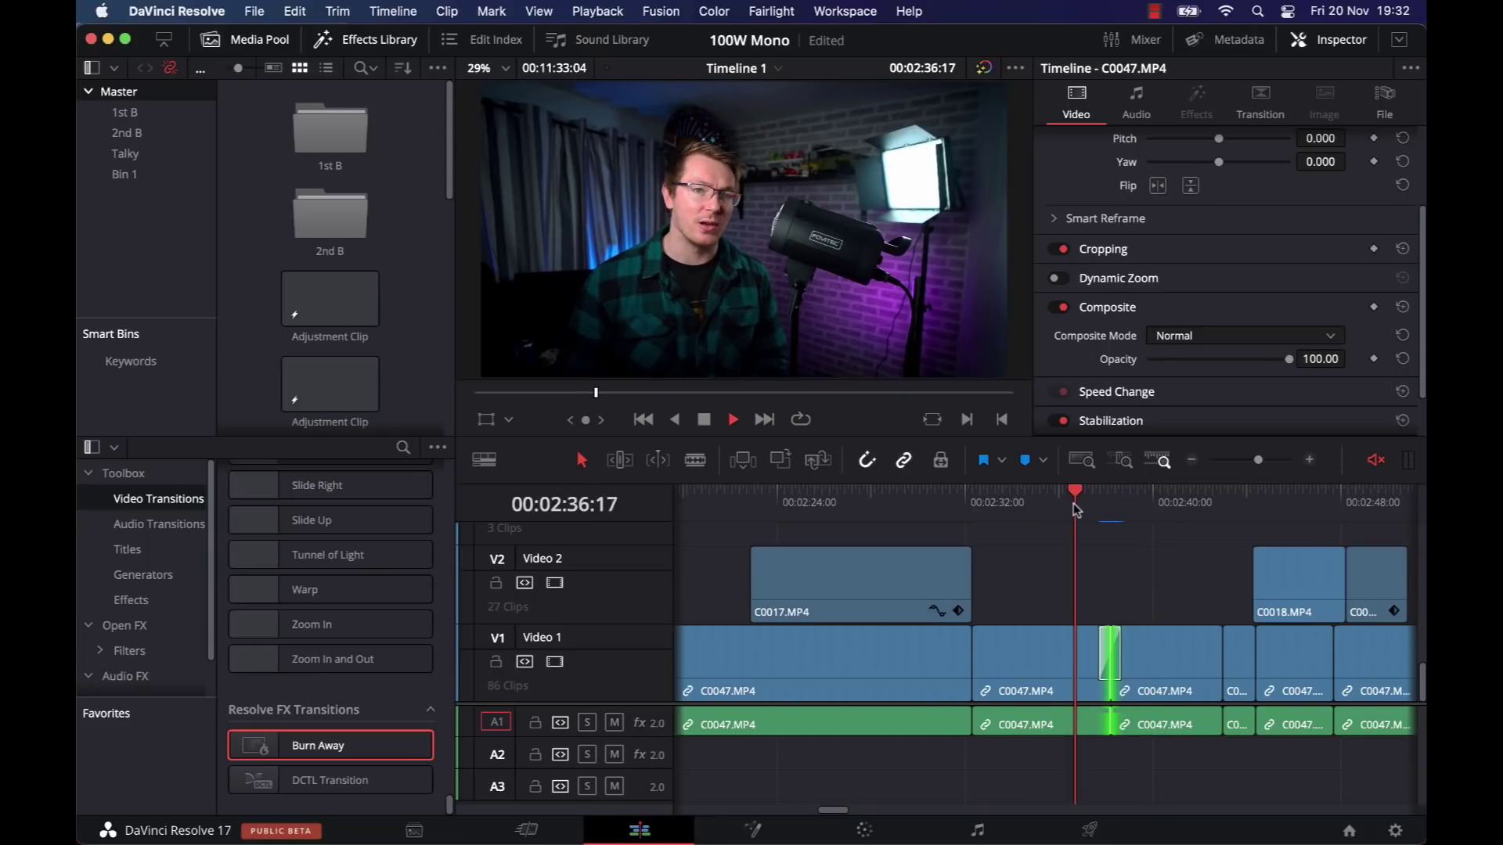
pyautogui.press('space')
# Step: Apply the CCTV Fusion effect to the C0047.MP4 clip at 00:02:35:03 on Video 1
pyautogui.click(1191, 462)
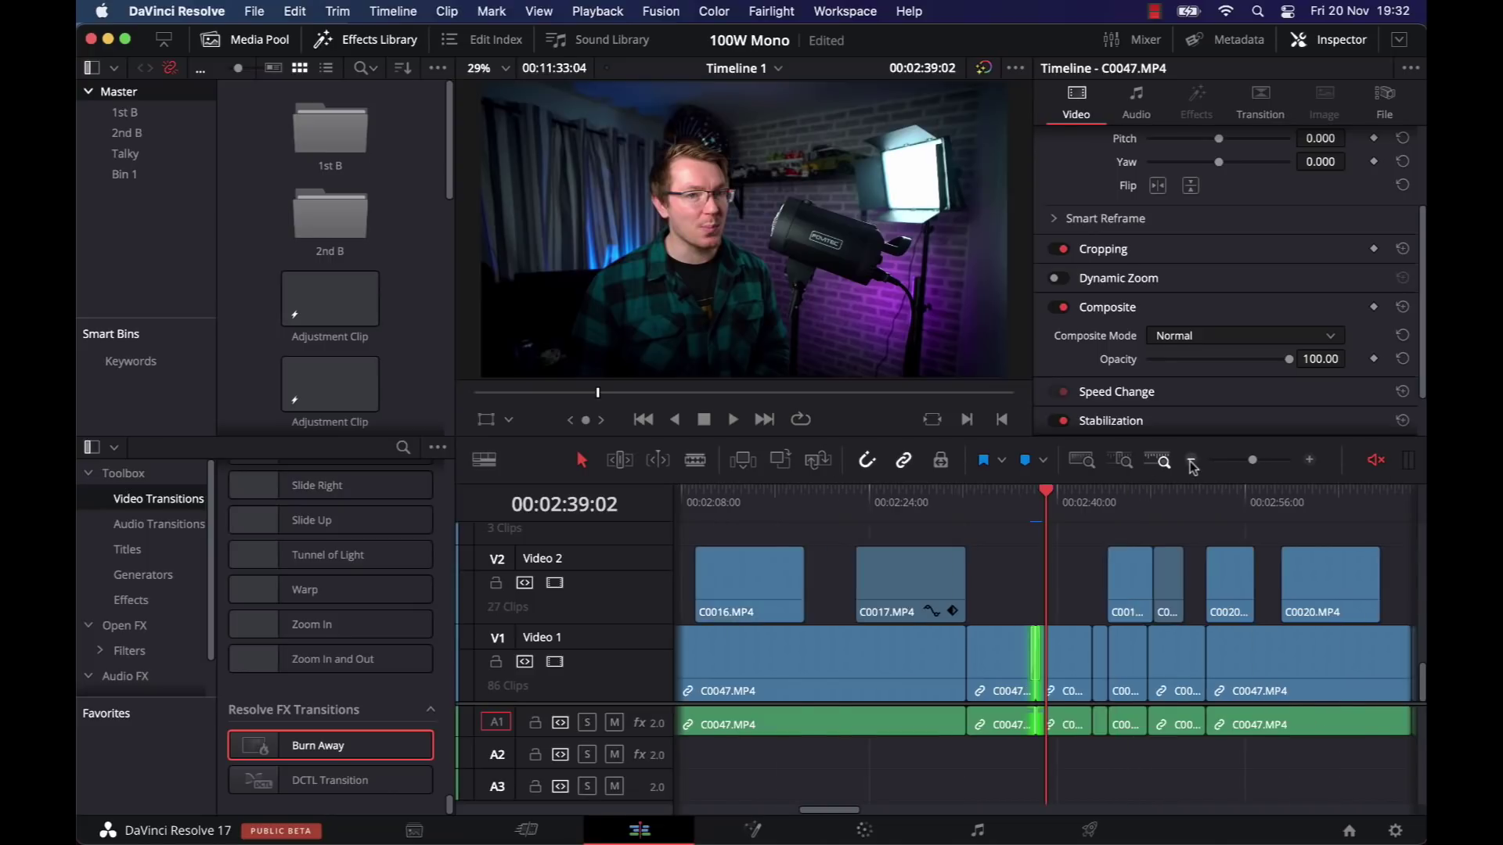
pyautogui.press('Home')
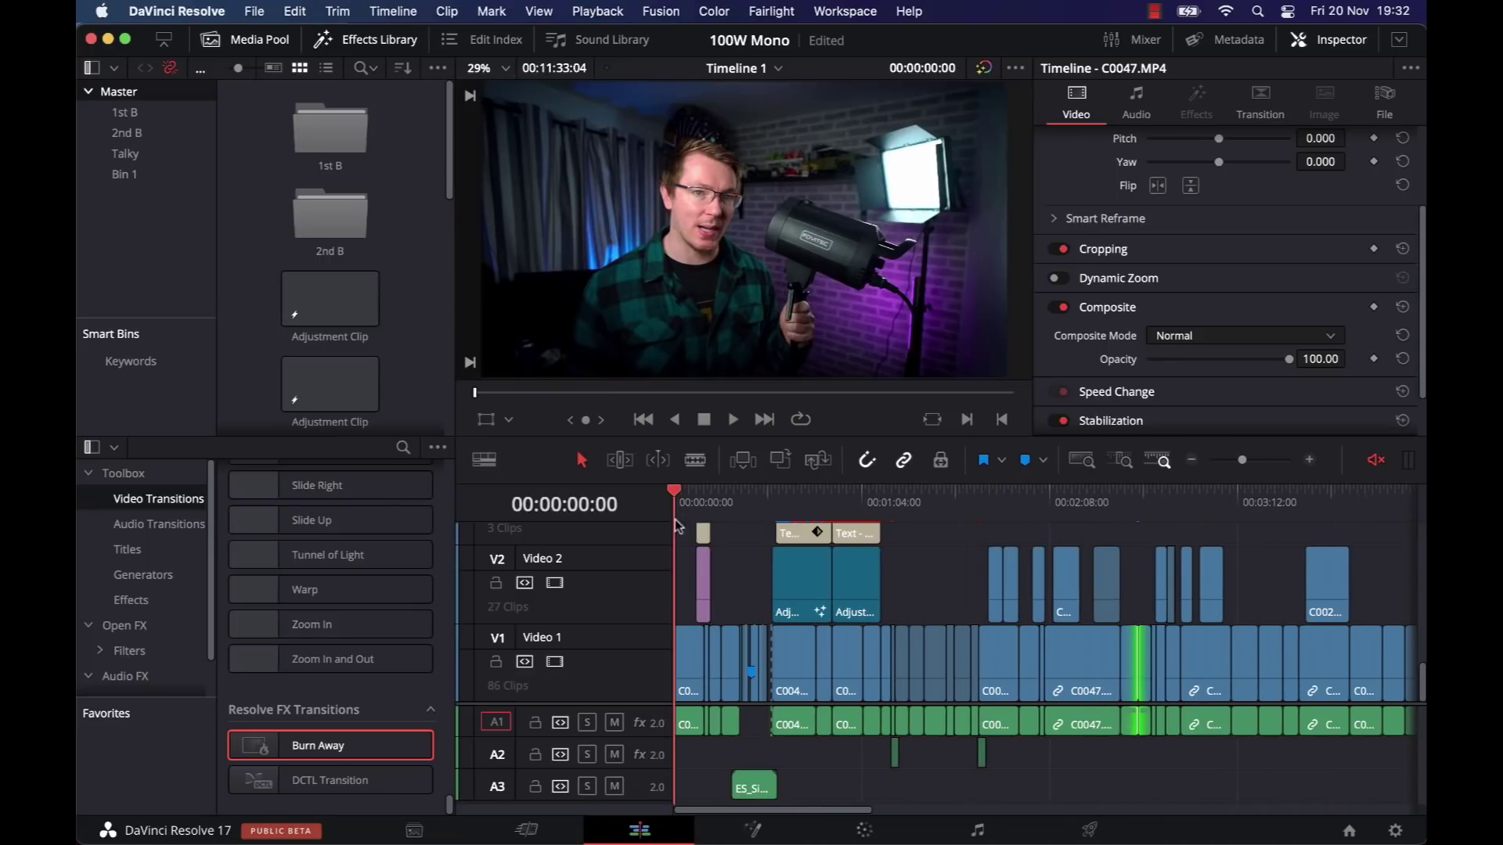
pyautogui.moveTo(982, 506); pyautogui.dragTo(1134, 505)
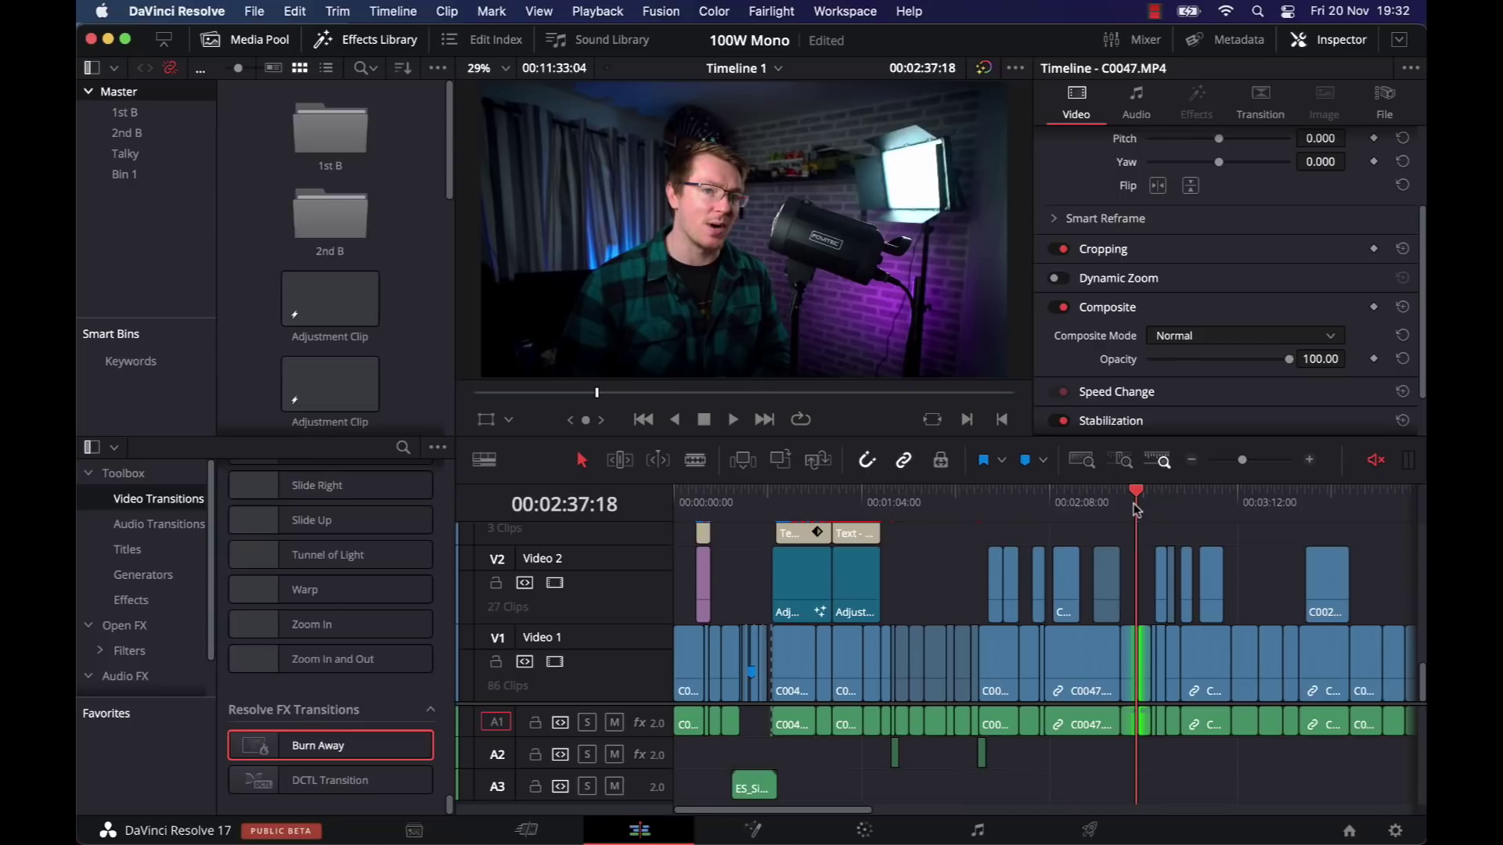
pyautogui.click(1312, 463)
pyautogui.press('space')
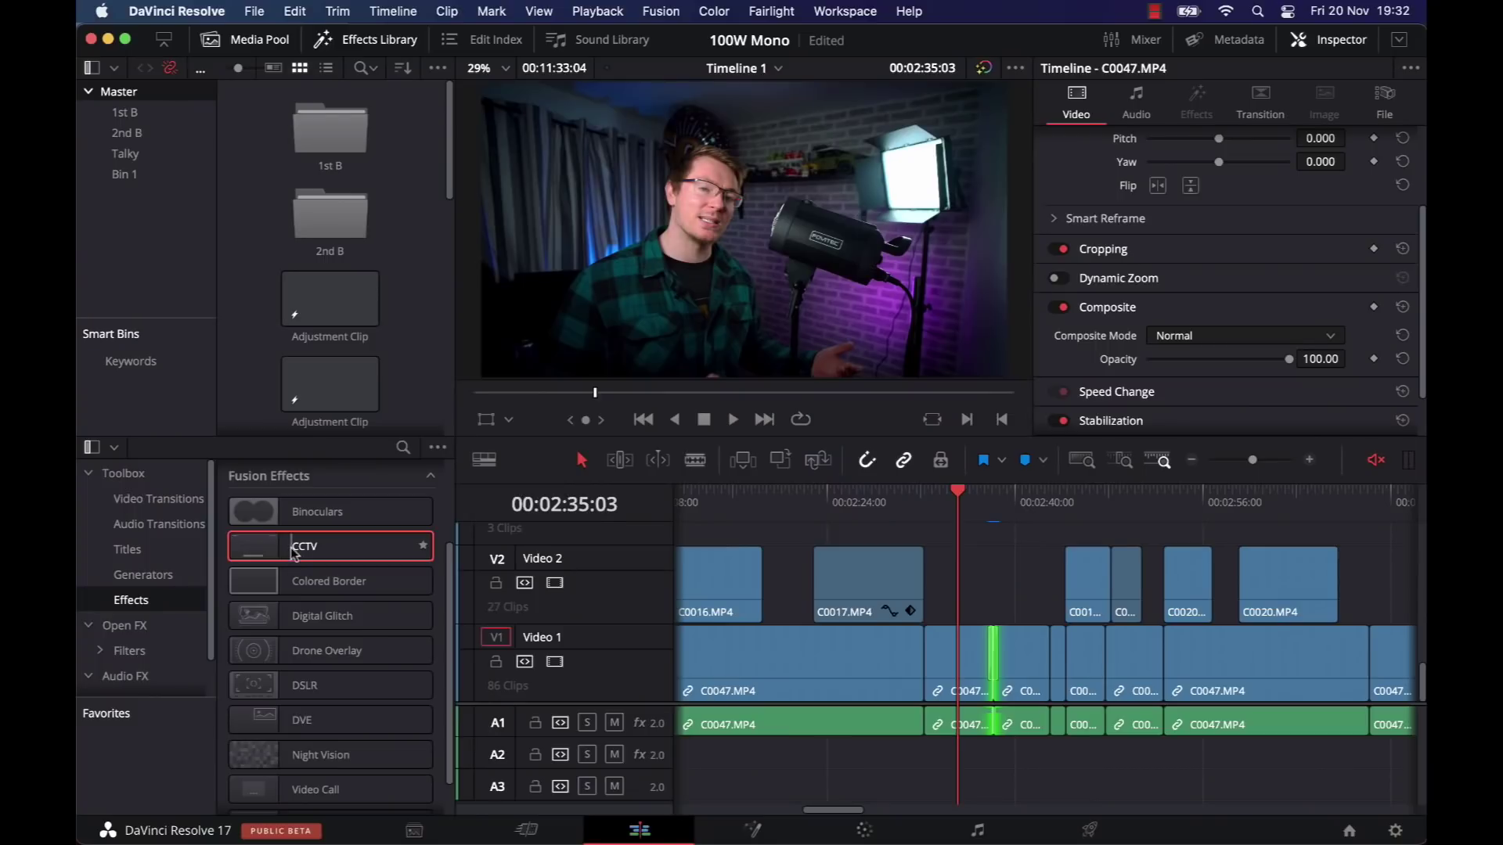
pyautogui.moveTo(294, 553); pyautogui.dragTo(961, 665)
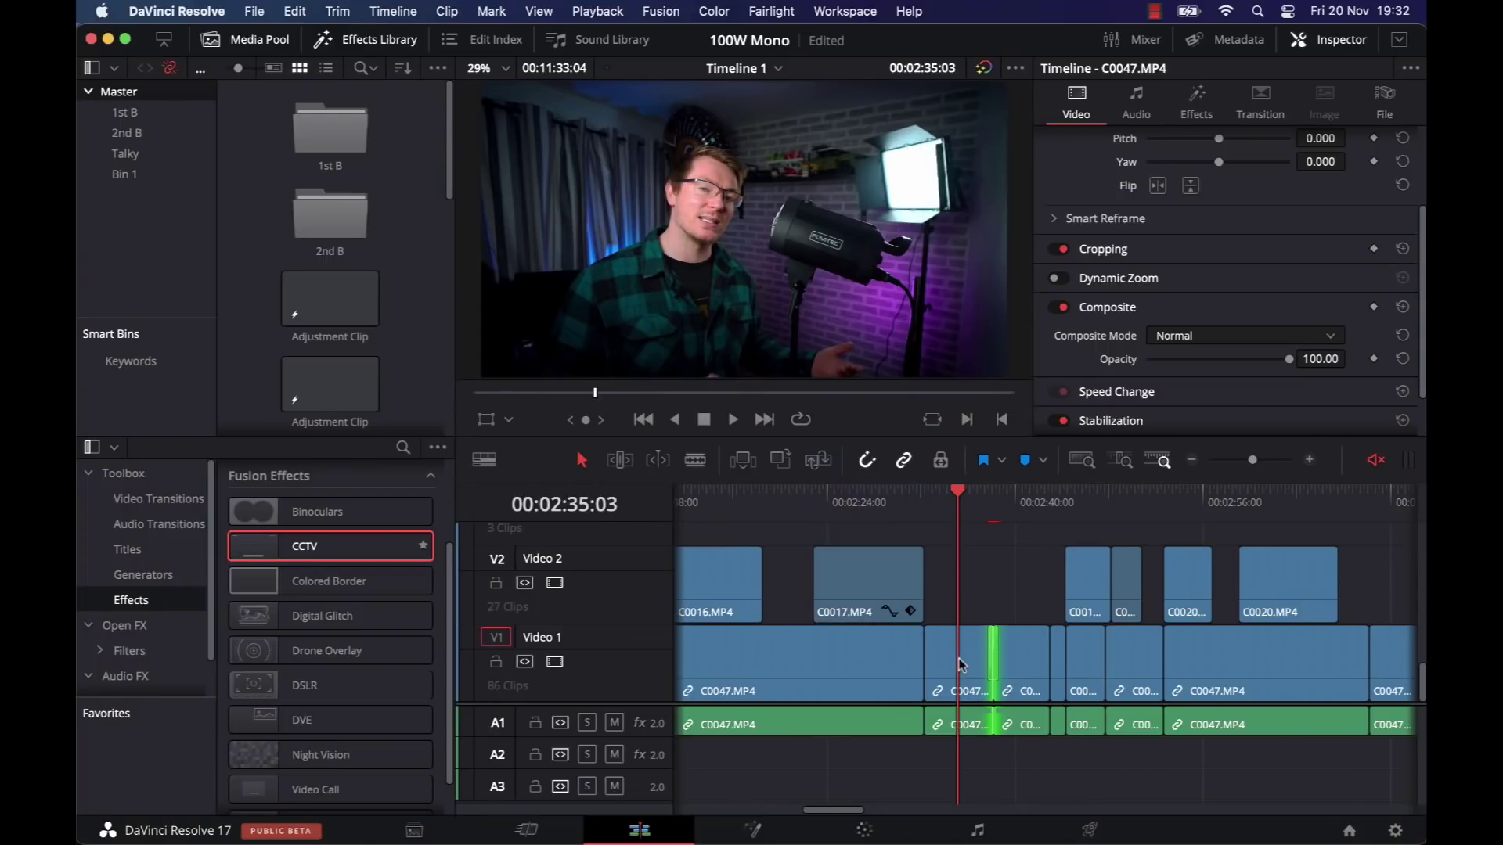
# Step: Play the clip with the CCTV effect from its beginning, restarting at 00:02:32:12, to review playback
pyautogui.click(1309, 462)
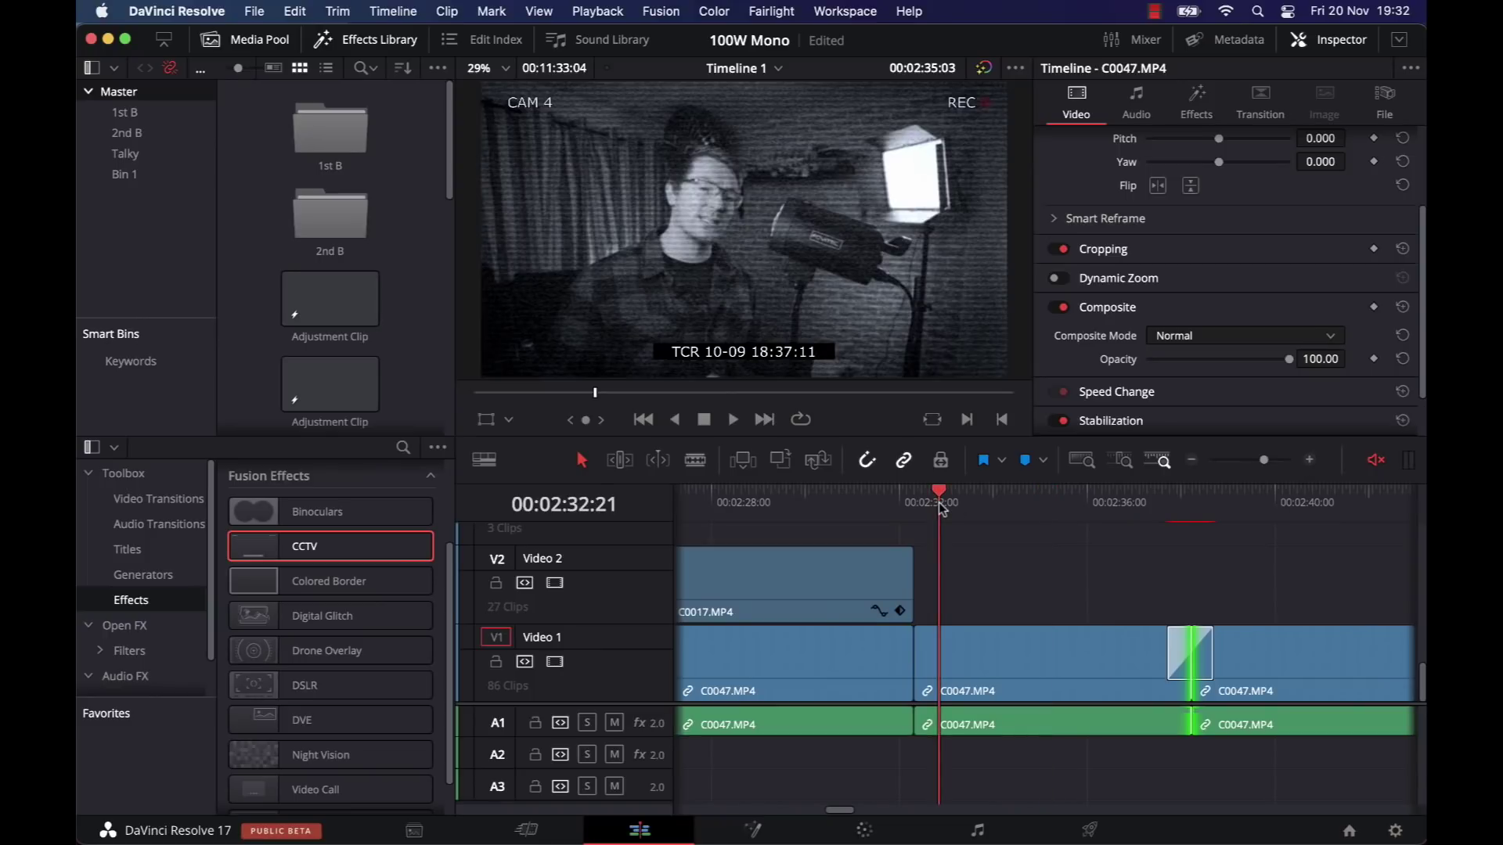
pyautogui.press('space')
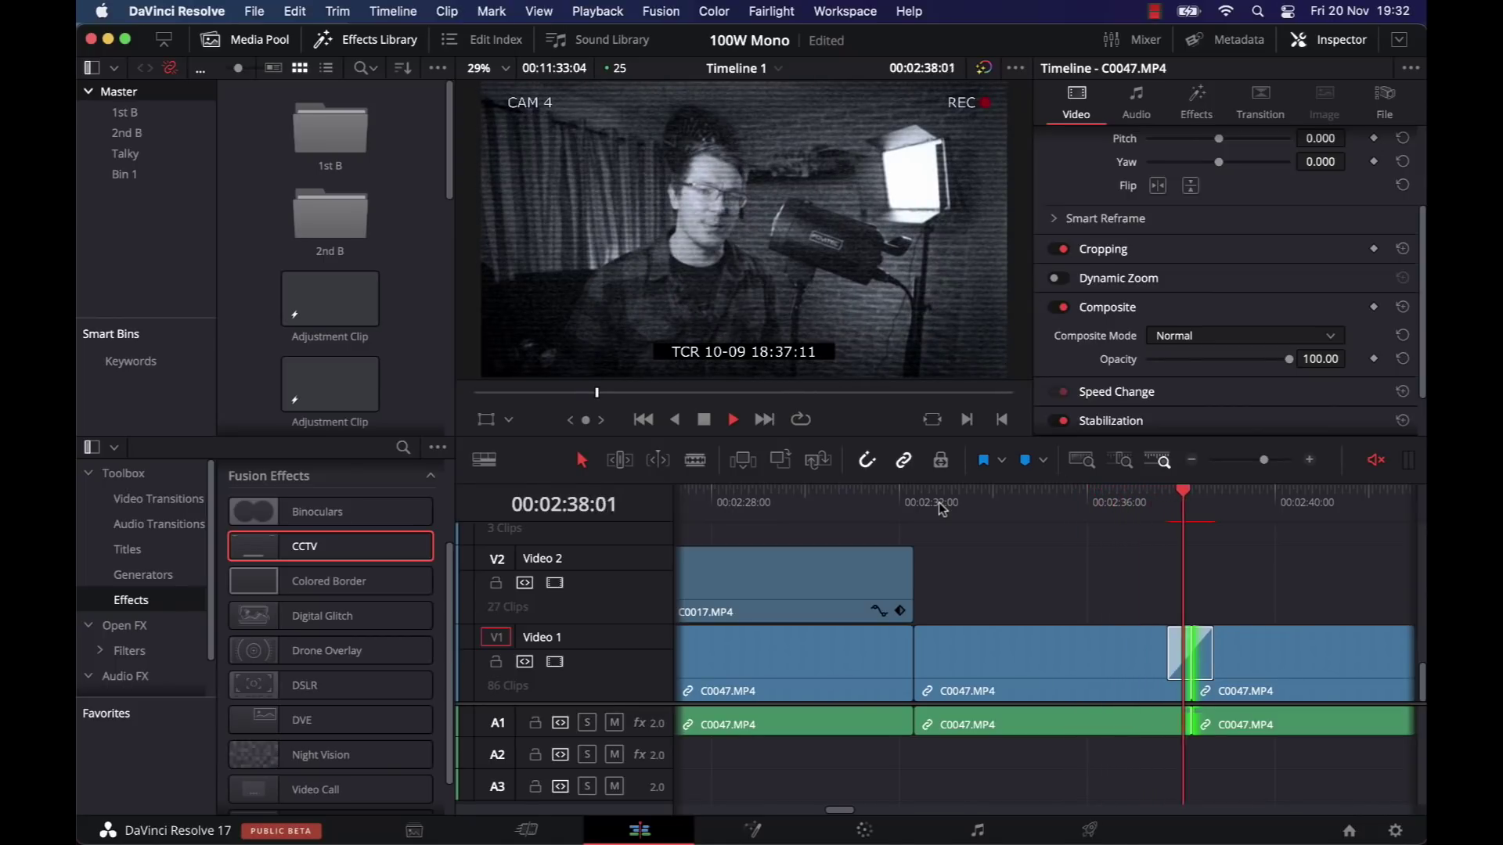
pyautogui.click(923, 503)
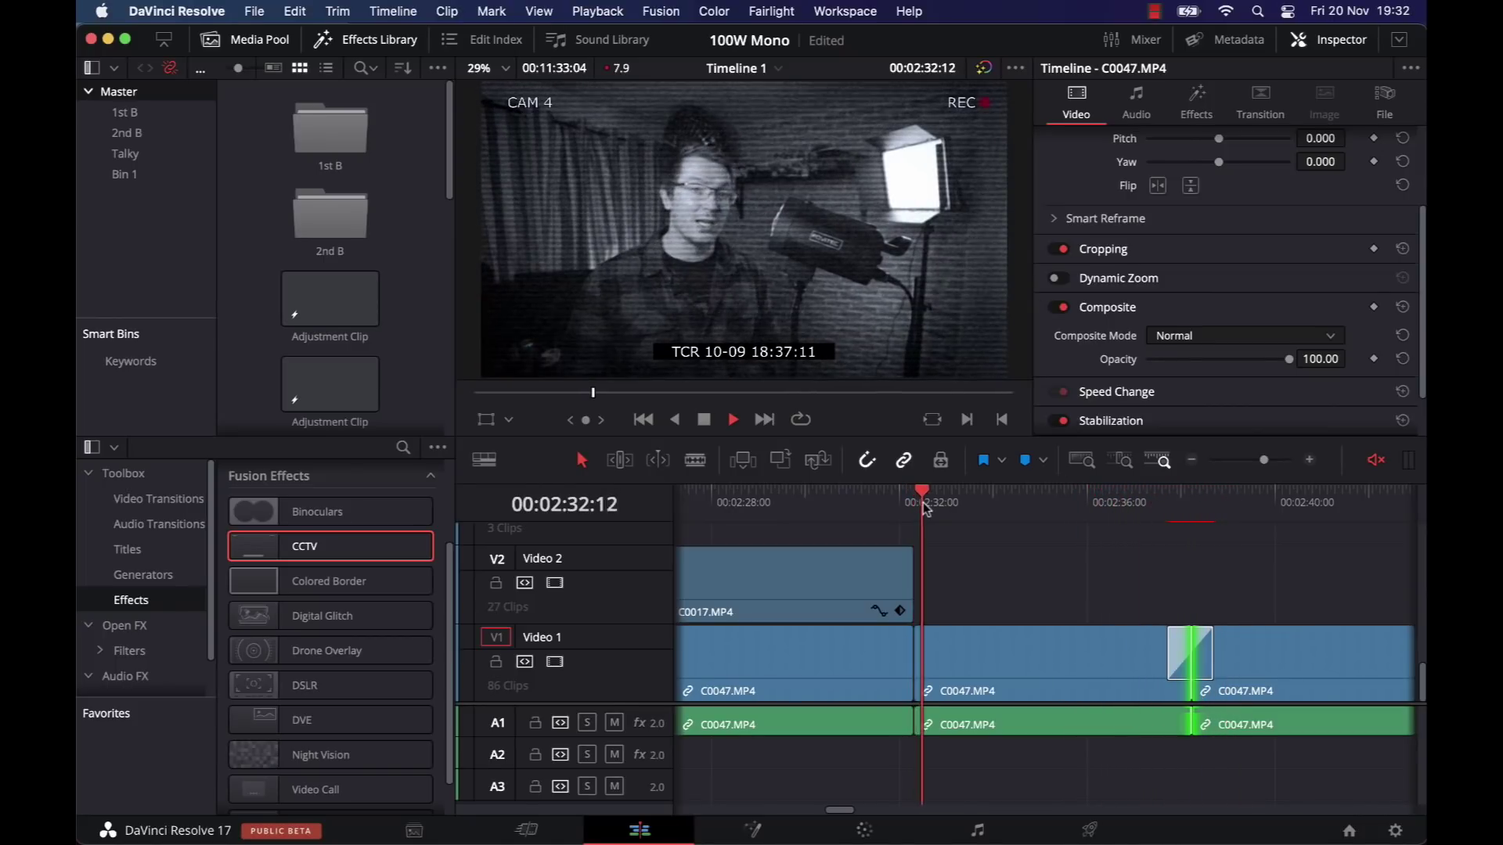
pyautogui.press('space')
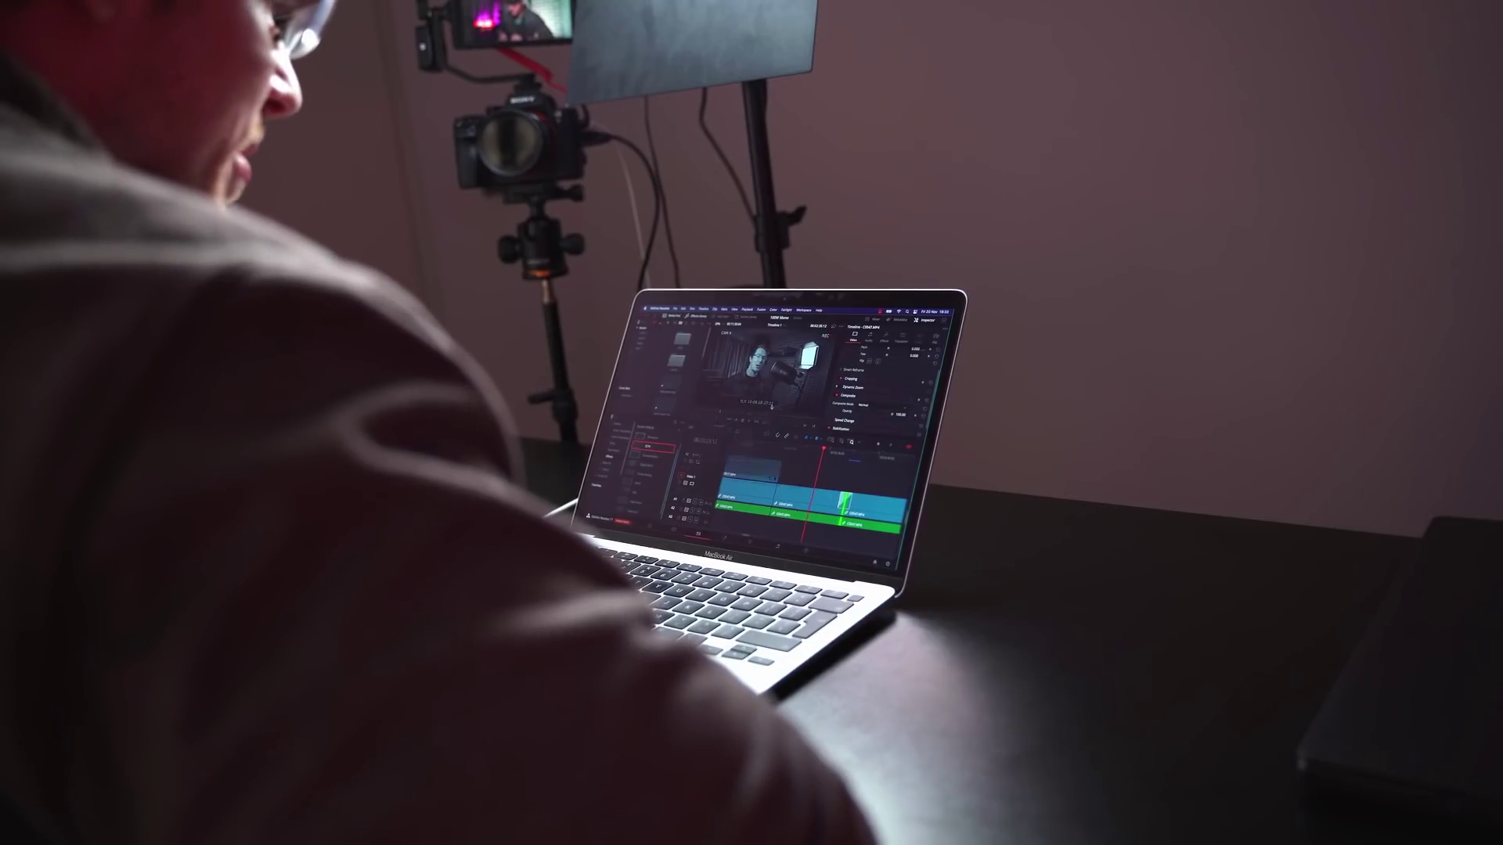
# Step: Change the timeline resolution in the project settings and save the settings
pyautogui.hotkey('shift', '9')
pyautogui.click(763, 360)
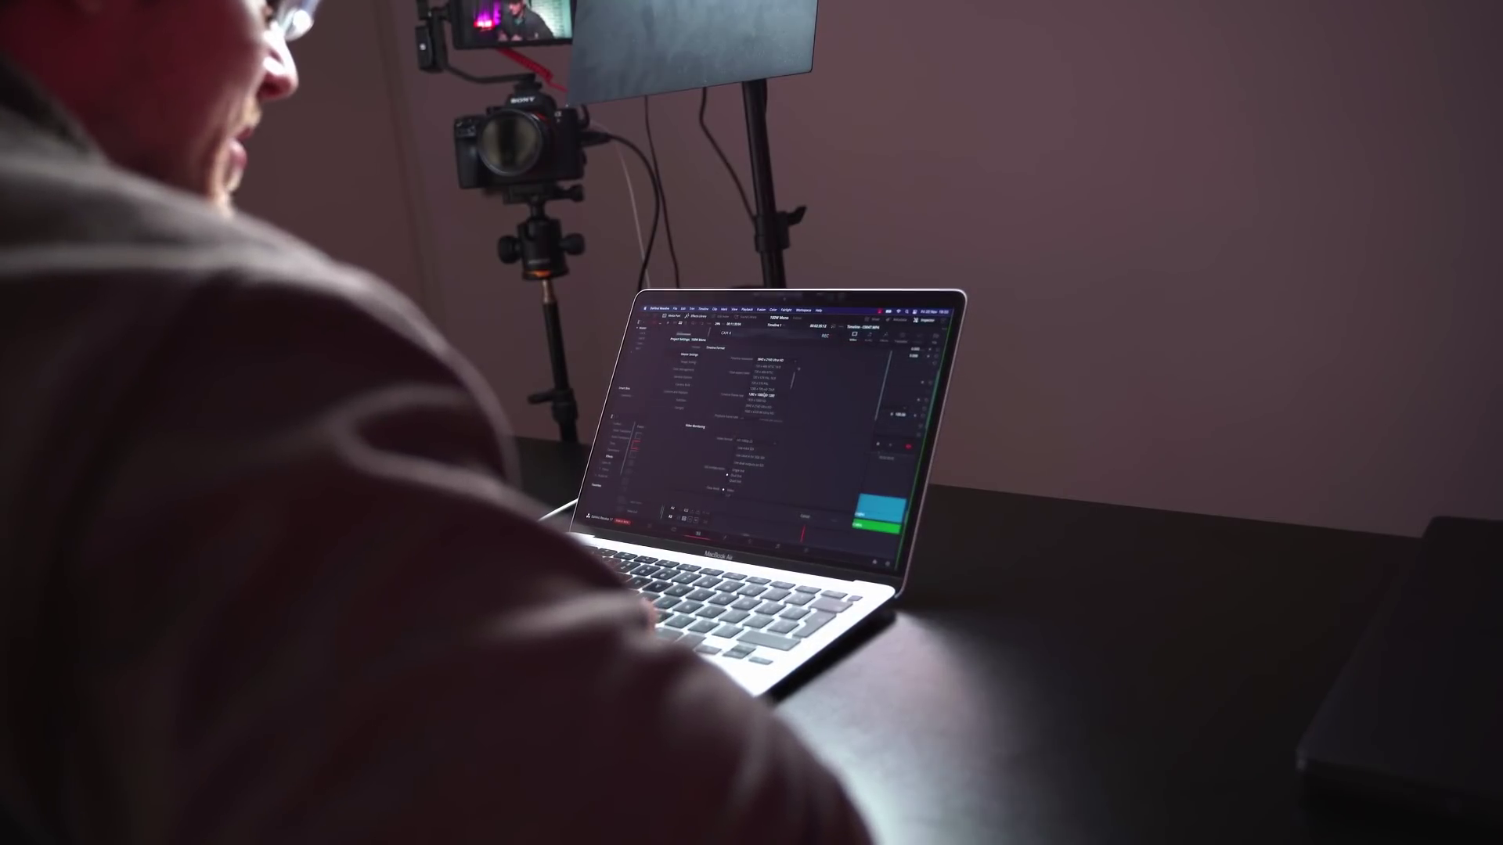
pyautogui.click(758, 401)
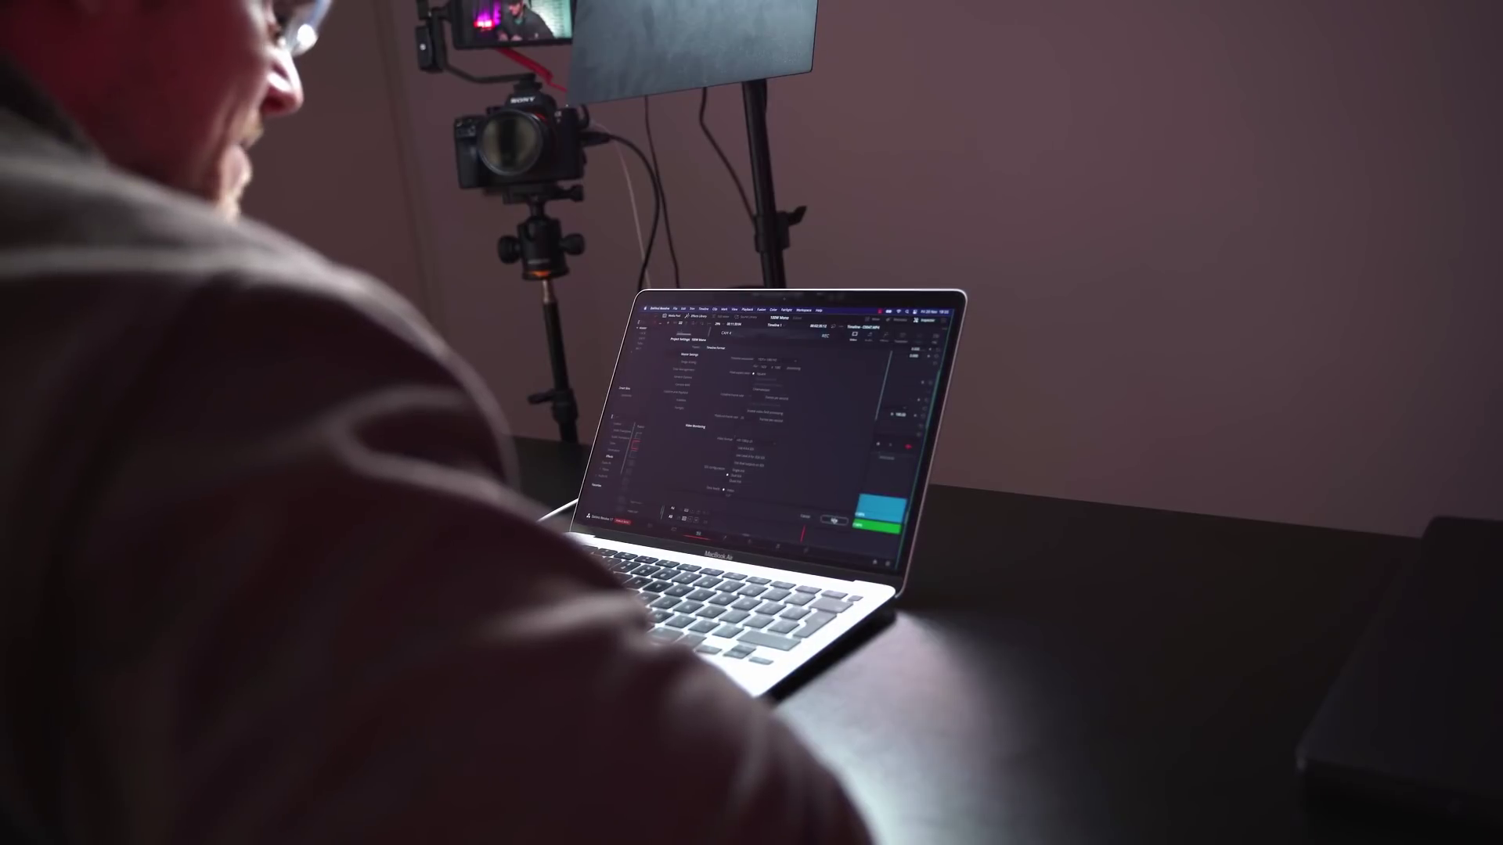
pyautogui.click(834, 520)
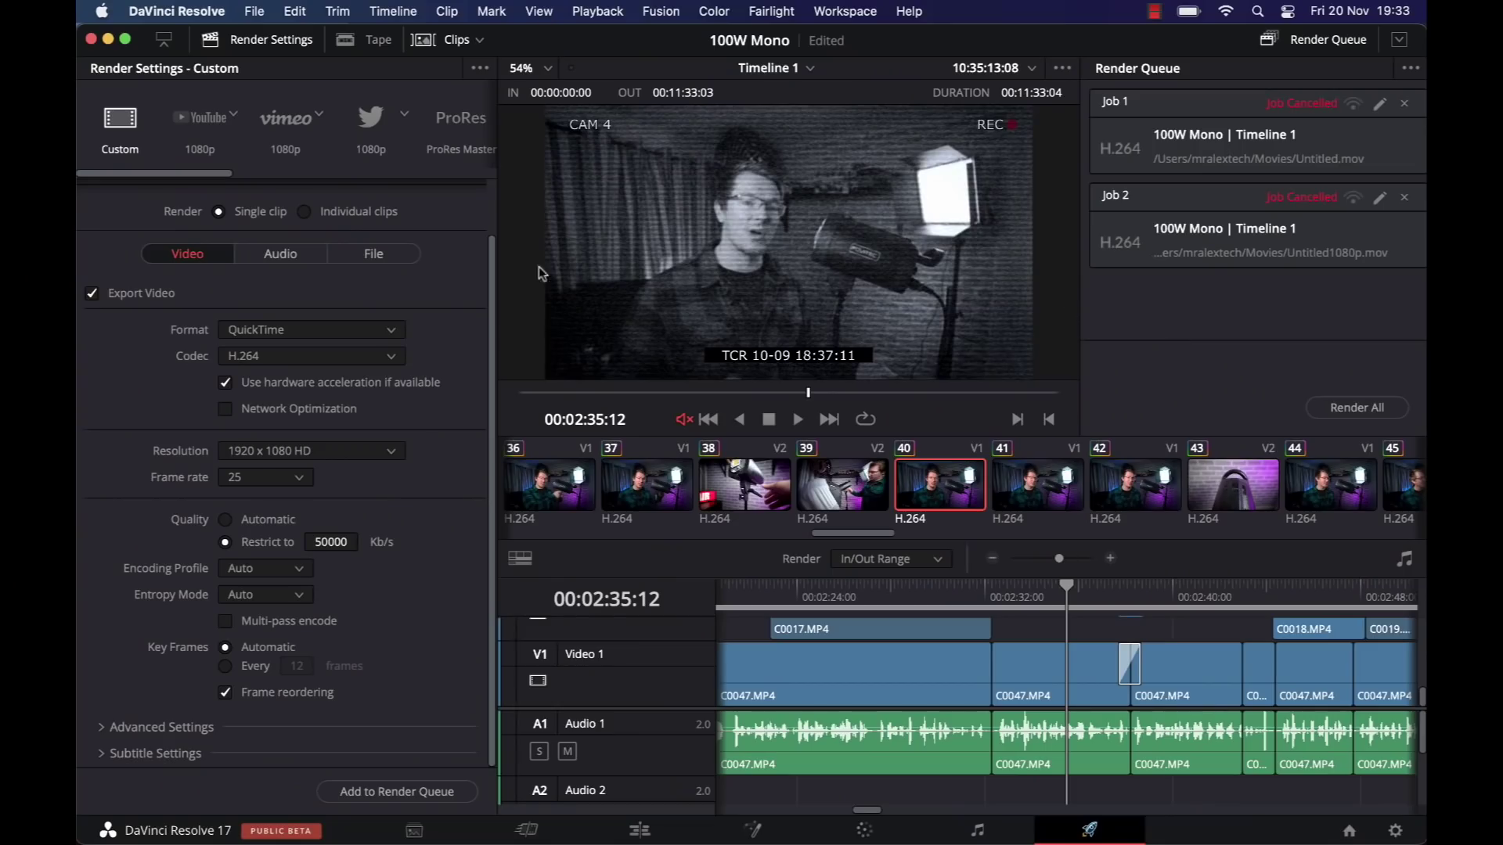
# Step: Set the export's destination on the Deliver page to the Movies folder with the file name light
pyautogui.scroll(2, 429, 396)
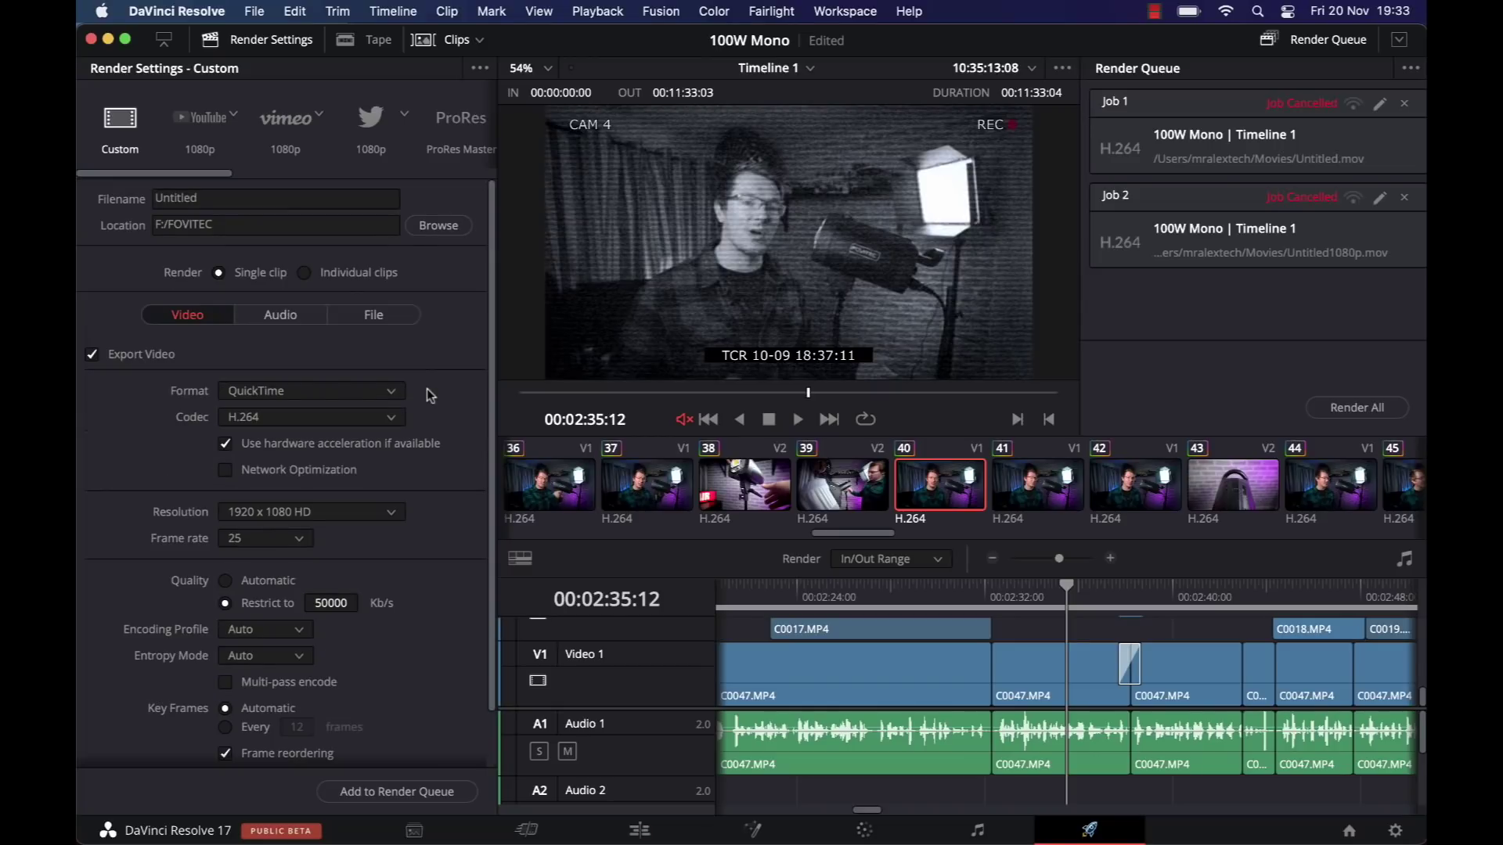
pyautogui.click(437, 226)
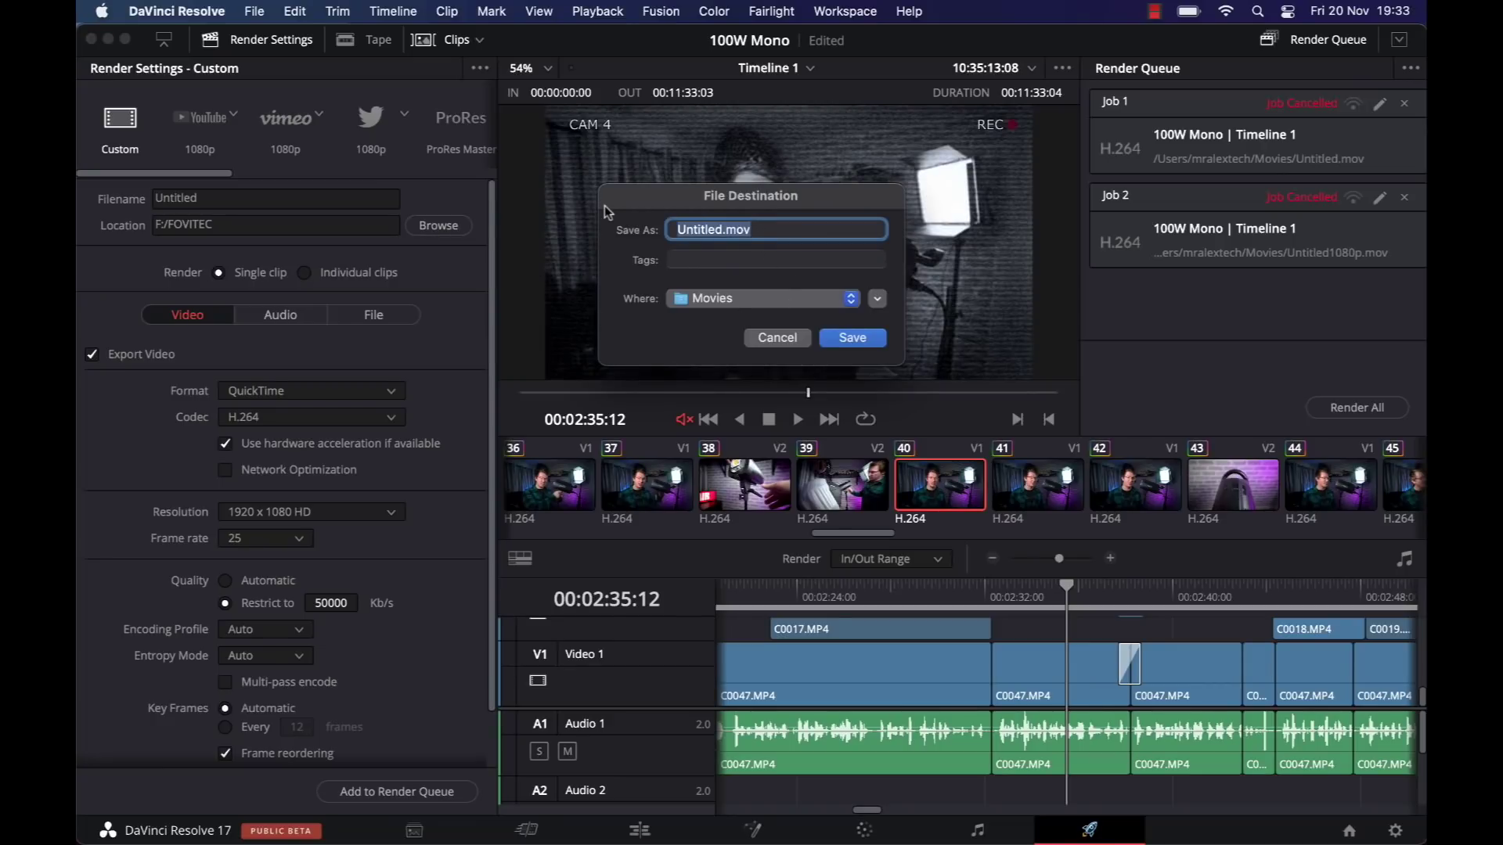
pyautogui.press('Return')
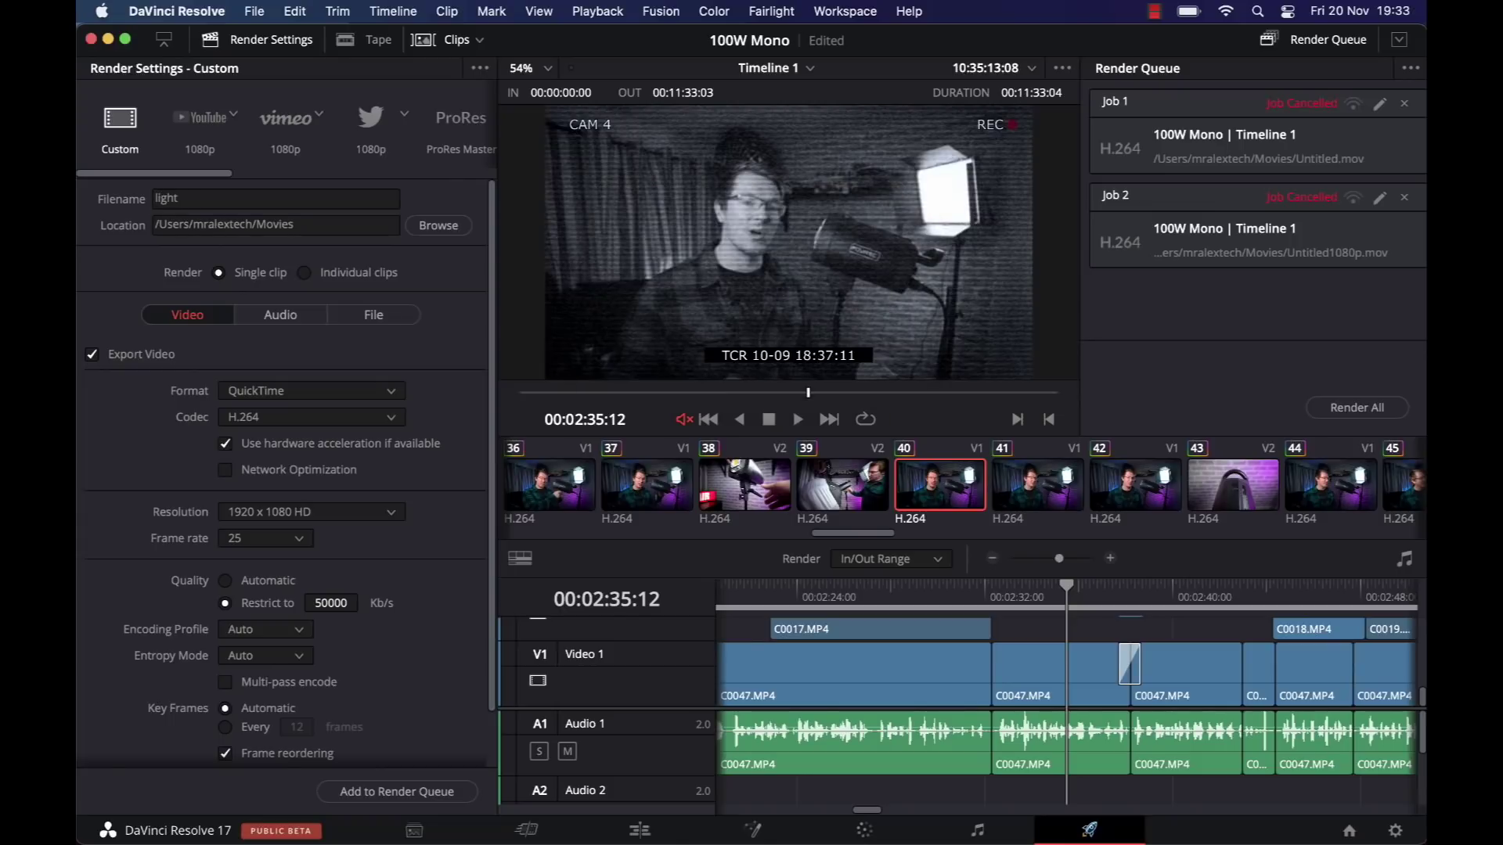
# Step: Set the H.264 export quality to Automatic, and add the timeline to the render queue and render it
pyautogui.scroll(-2, 387, 392)
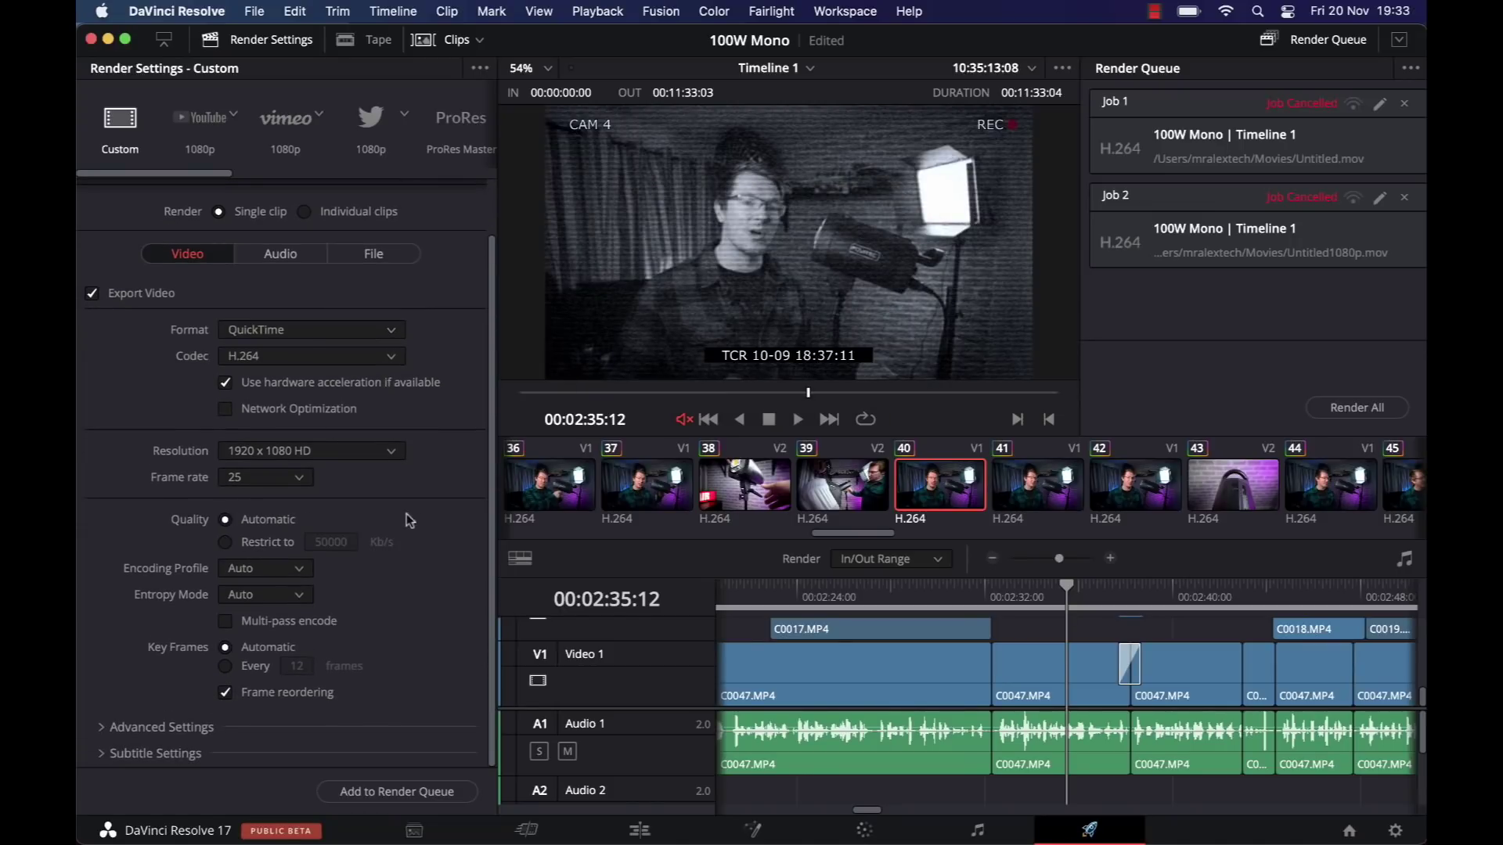
pyautogui.scroll(2, 420, 518)
pyautogui.scroll(-2, 420, 518)
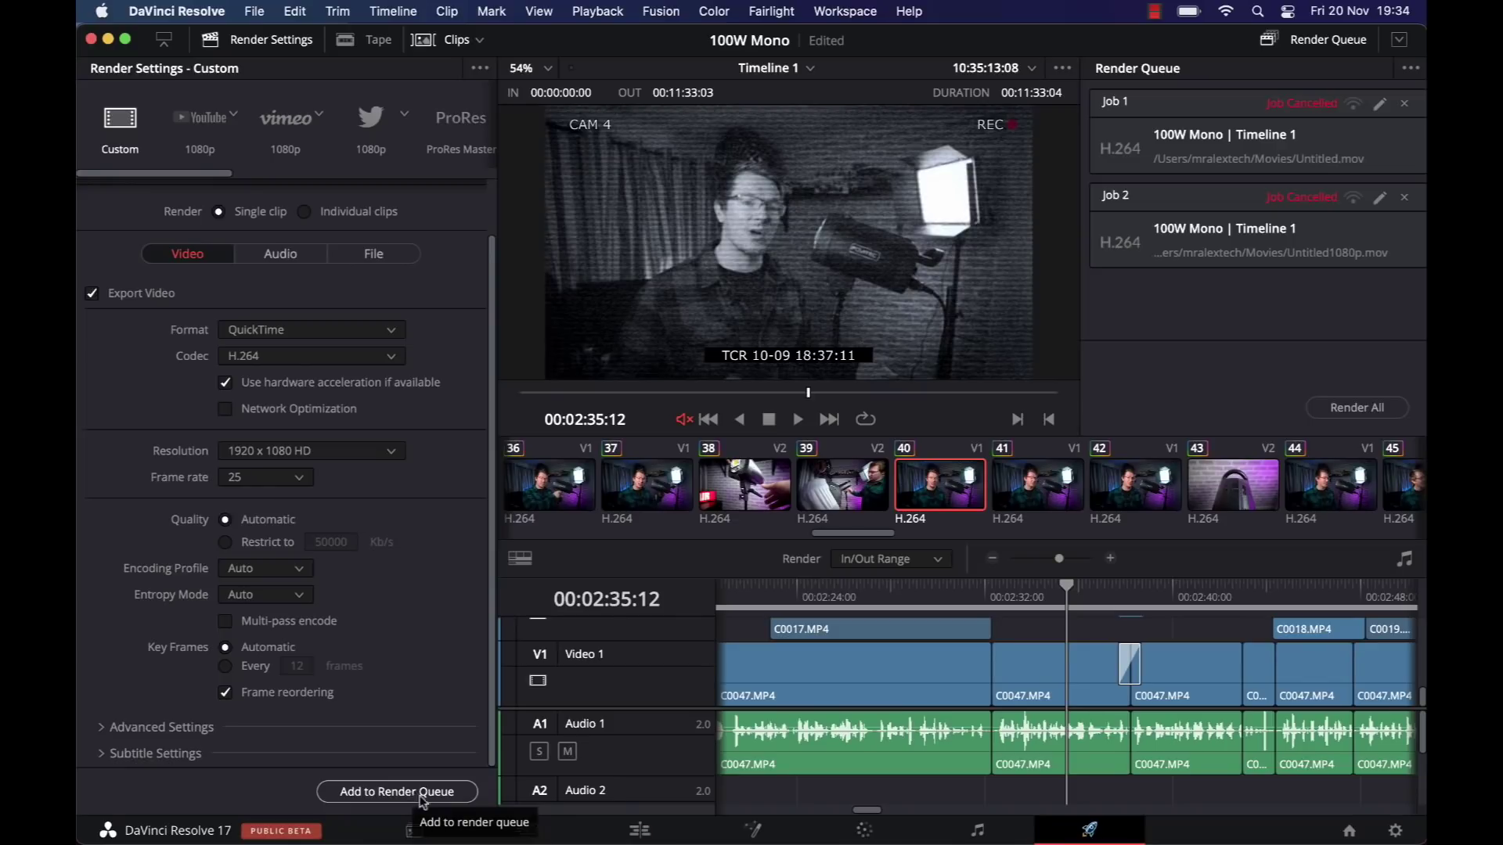
pyautogui.click(346, 792)
pyautogui.click(1362, 409)
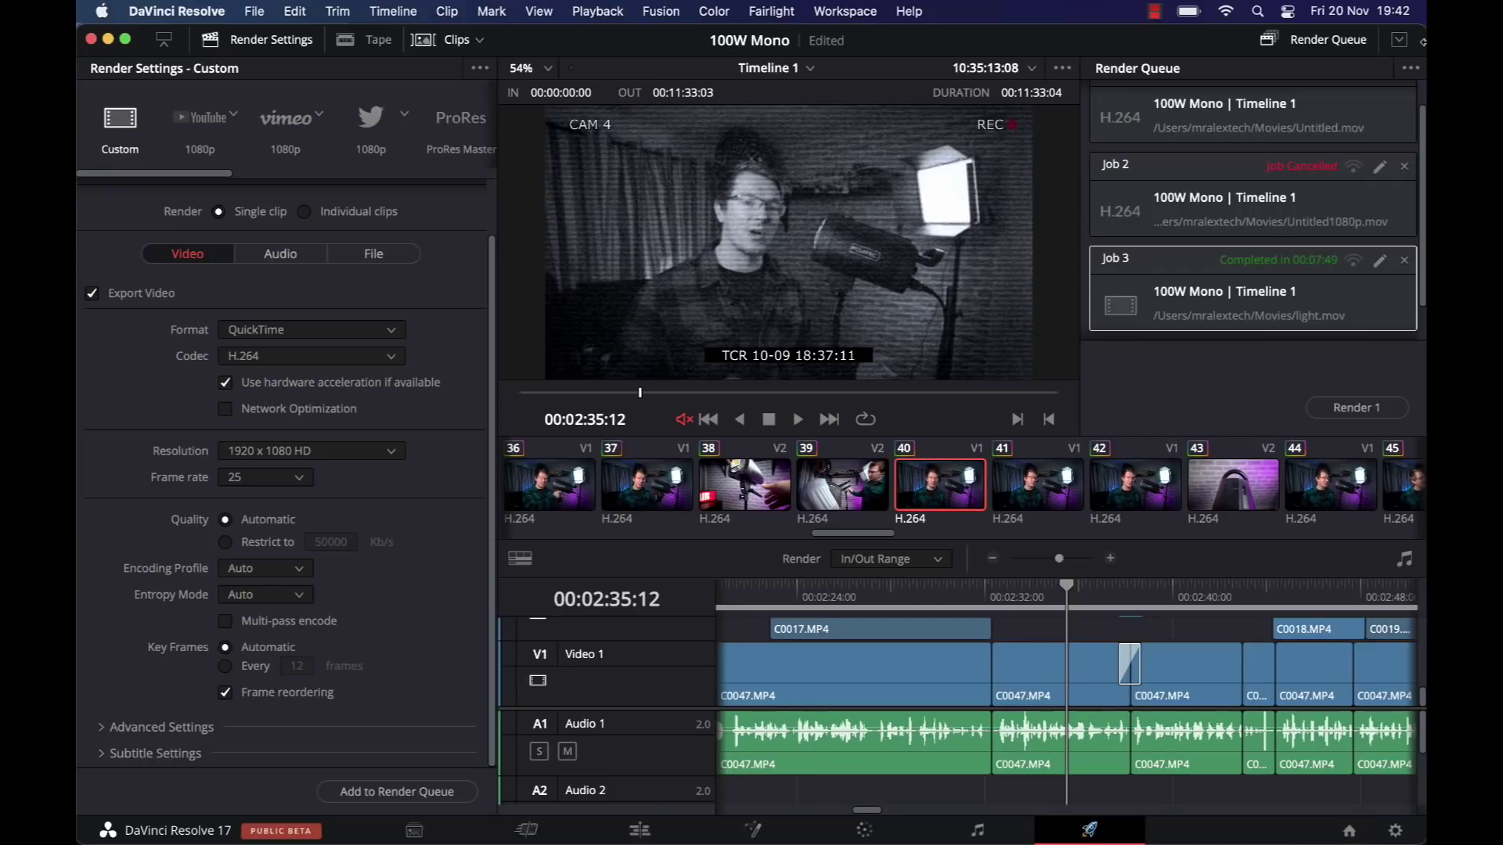
# Step: Scrub the Deliver timeline to its end at 00:11:33:04 to check the exported length
pyautogui.click(992, 559)
pyautogui.click(992, 559)
pyautogui.click(992, 559)
pyautogui.click(992, 559)
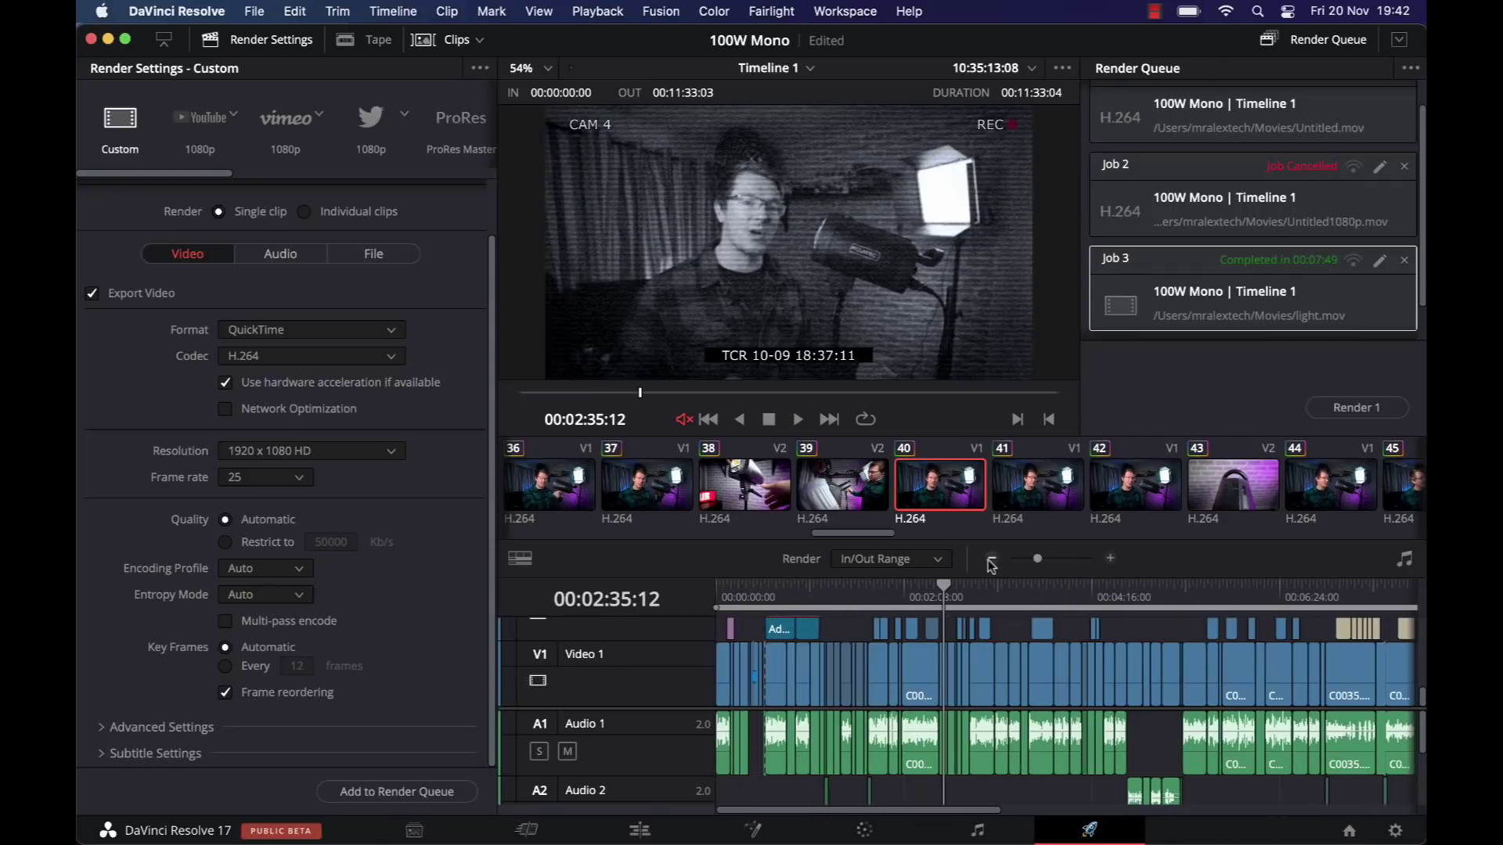
pyautogui.moveTo(1049, 593); pyautogui.dragTo(947, 611)
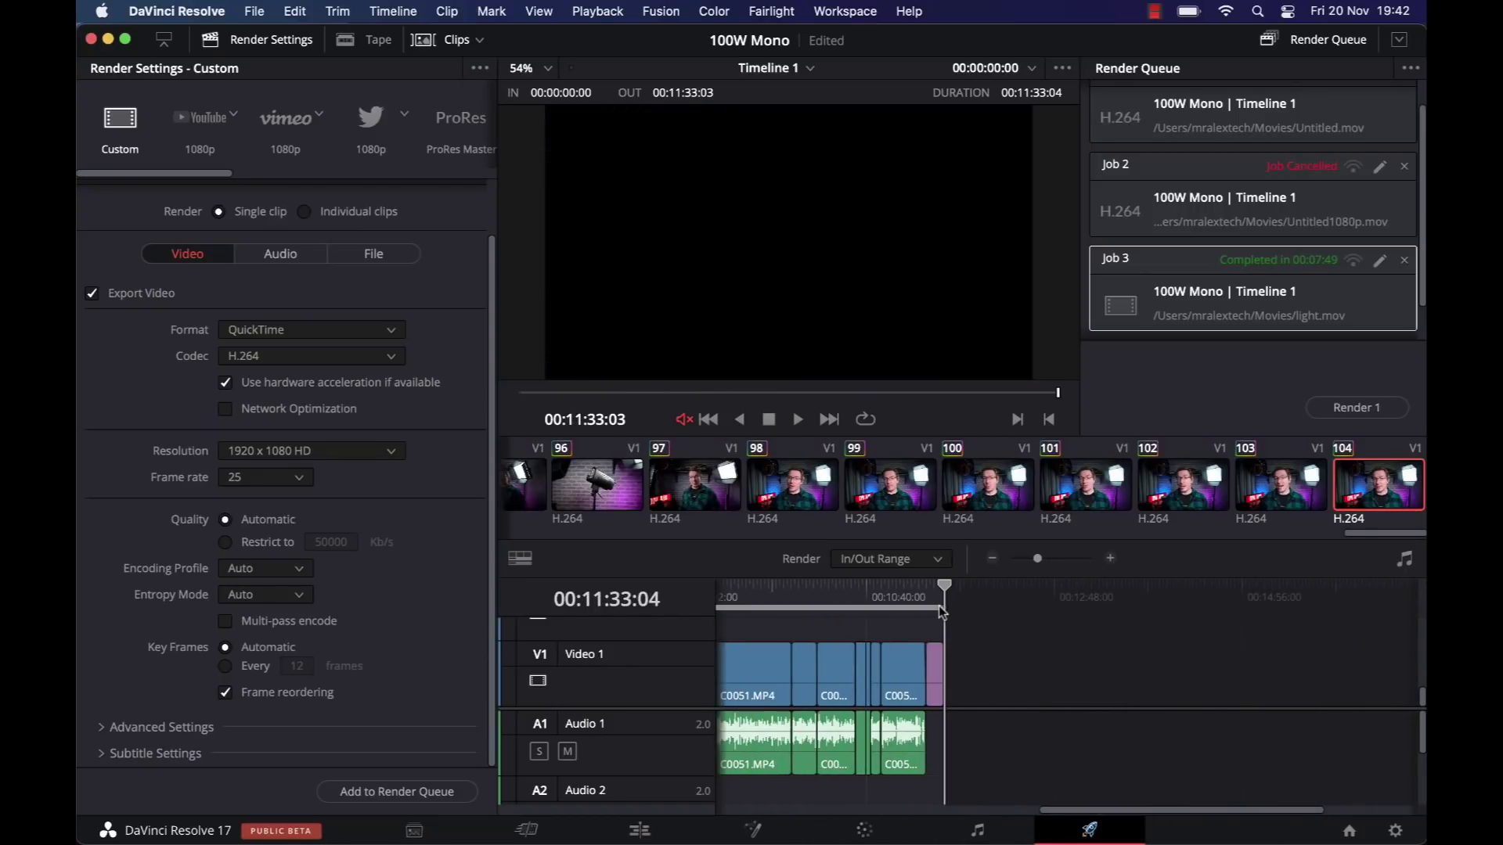